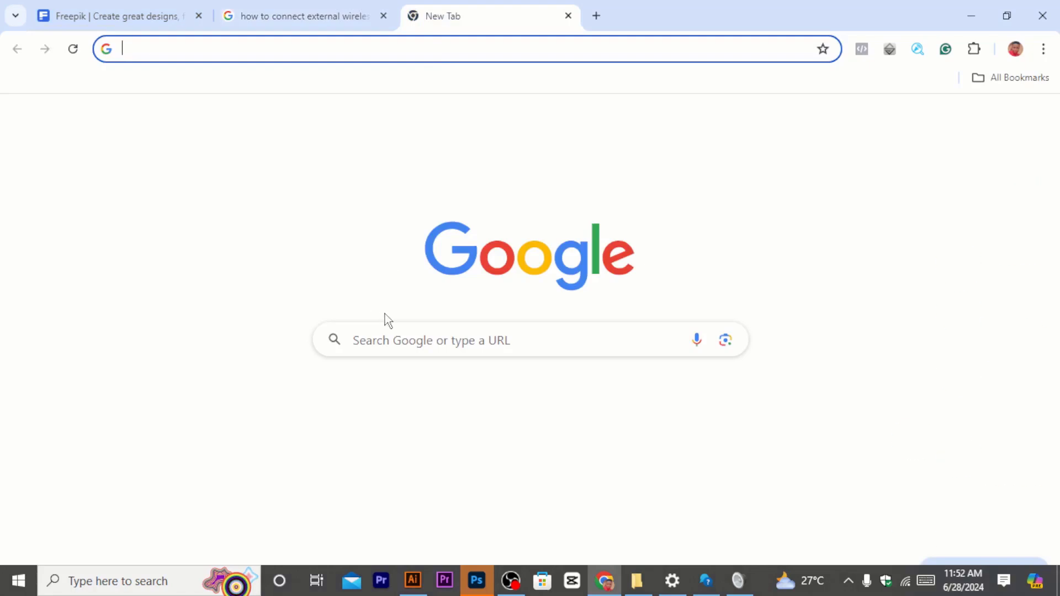
Step: Go to freepik.com from the new tab's address bar
type("FR")
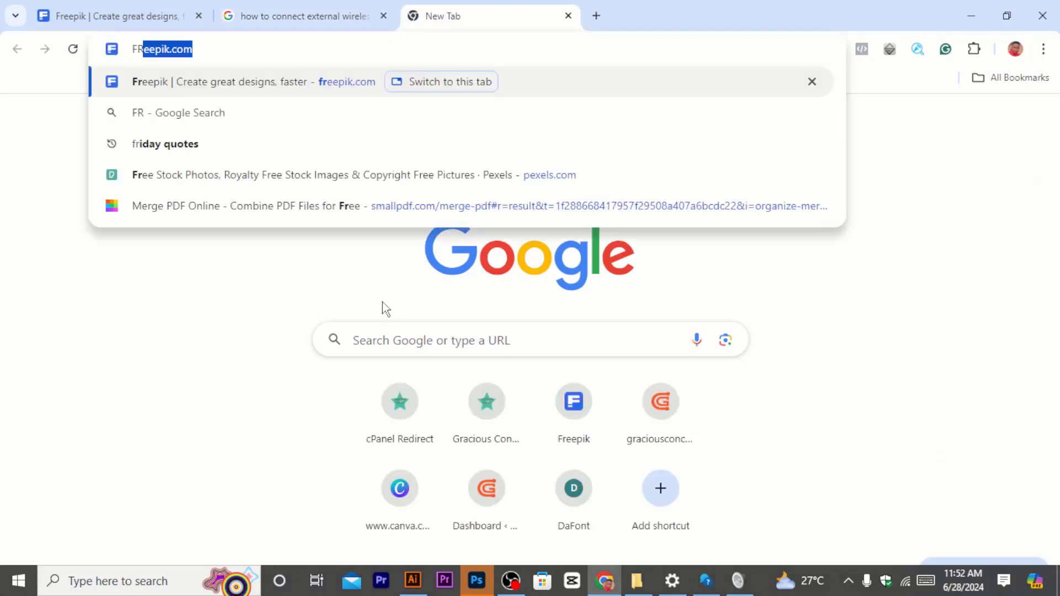
key("Return")
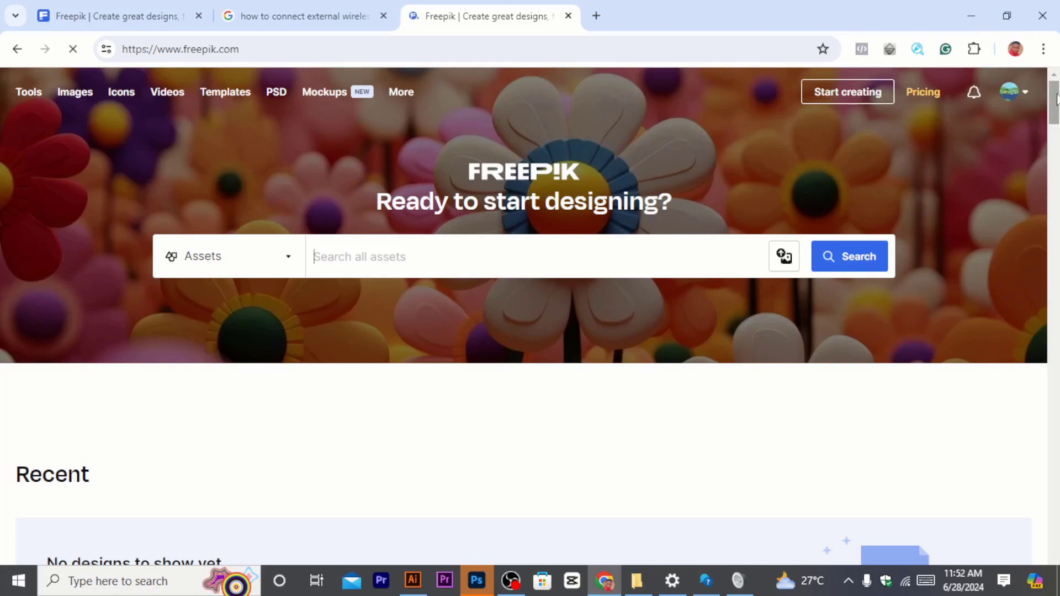
mouse_move(1057, 97)
left_mouse_down()
mouse_move(1053, 243)
mouse_move(970, 431)
mouse_move(874, 517)
mouse_move(979, 402)
mouse_move(1054, 166)
mouse_move(1055, 97)
mouse_move(1054, 191)
mouse_move(1025, 402)
mouse_move(1058, 227)
mouse_move(1058, 99)
left_mouse_up()
type("Re")
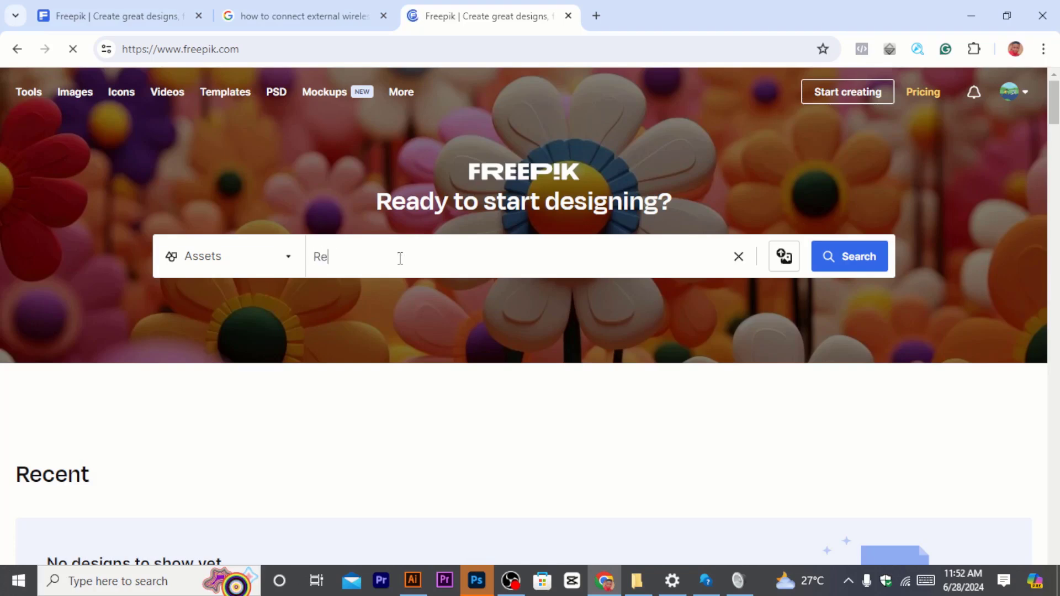
type("al")
key("BackSpace")
key("BackSpace")
key("BackSpace")
key("BackSpace")
key("BackSpace")
key("BackSpace")
key("BackSpace")
key("BackSpace")
key("BackSpace")
key("BackSpace")
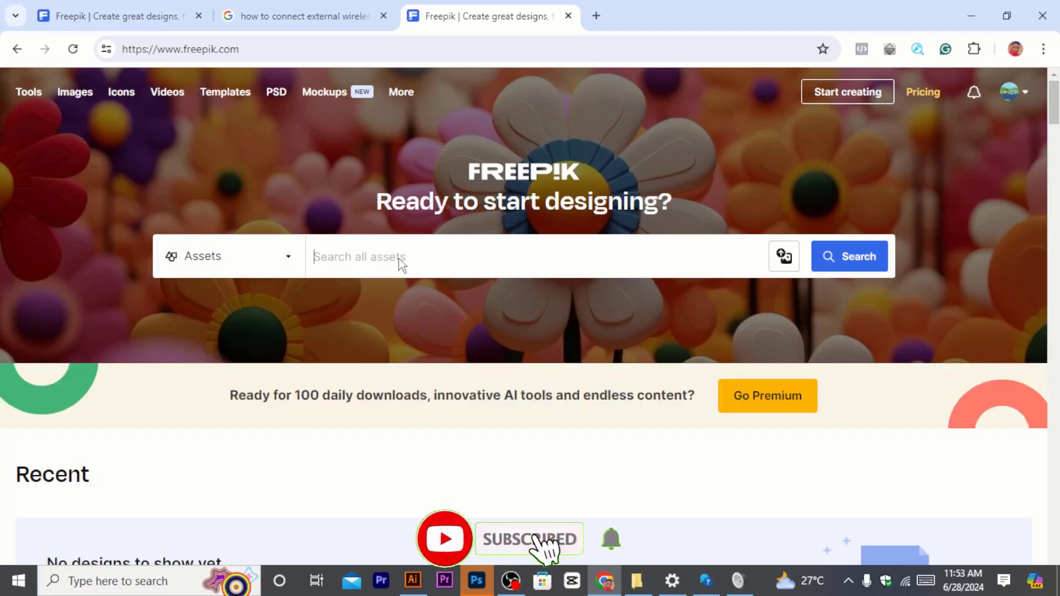
Step: Search Freepik assets for Car dealer logo
type("Car dealr")
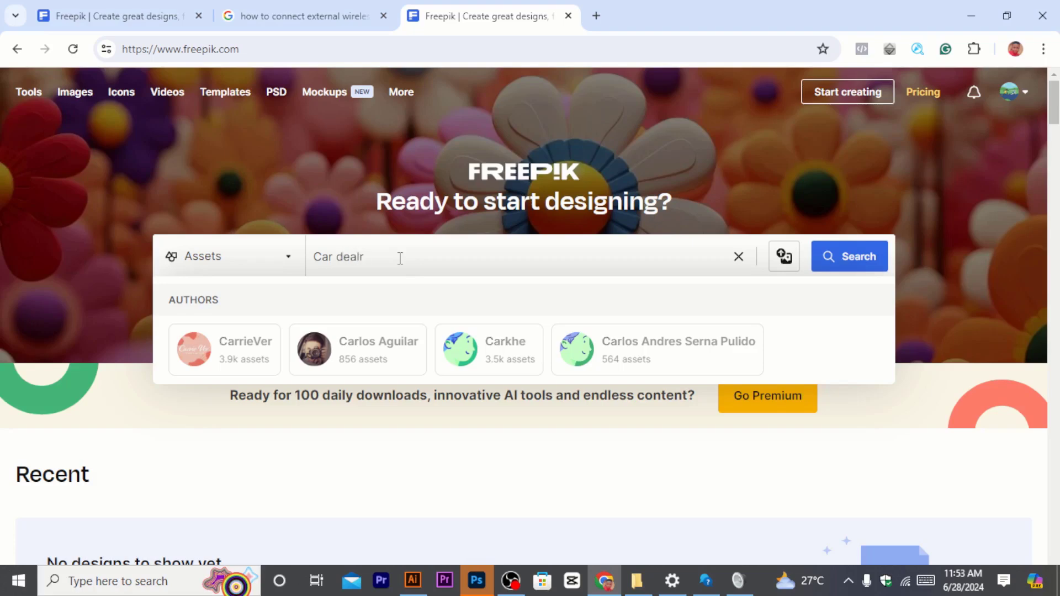
key("BackSpace")
type("er logo")
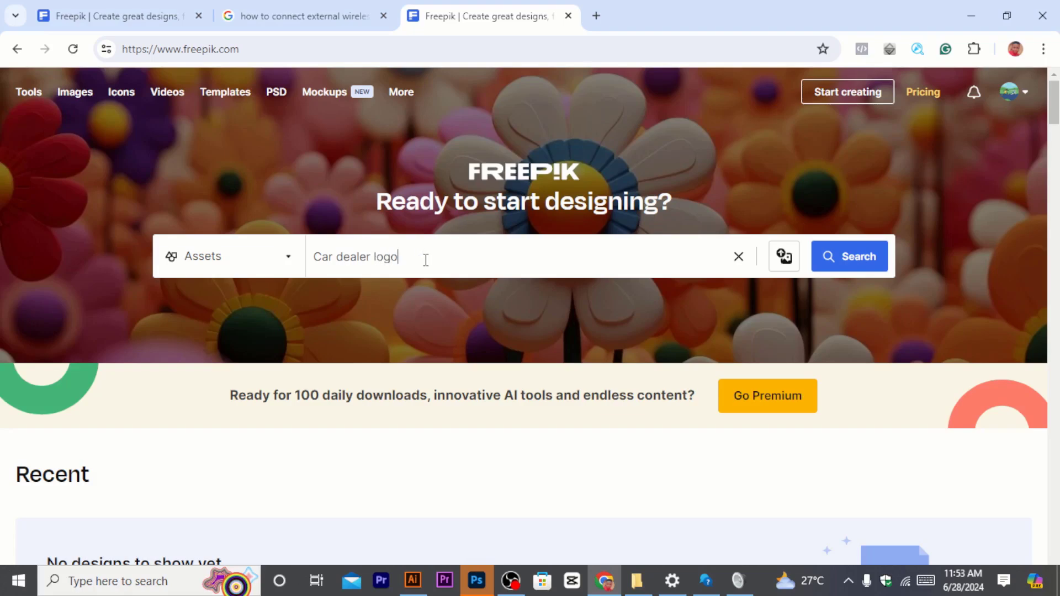
key("Return")
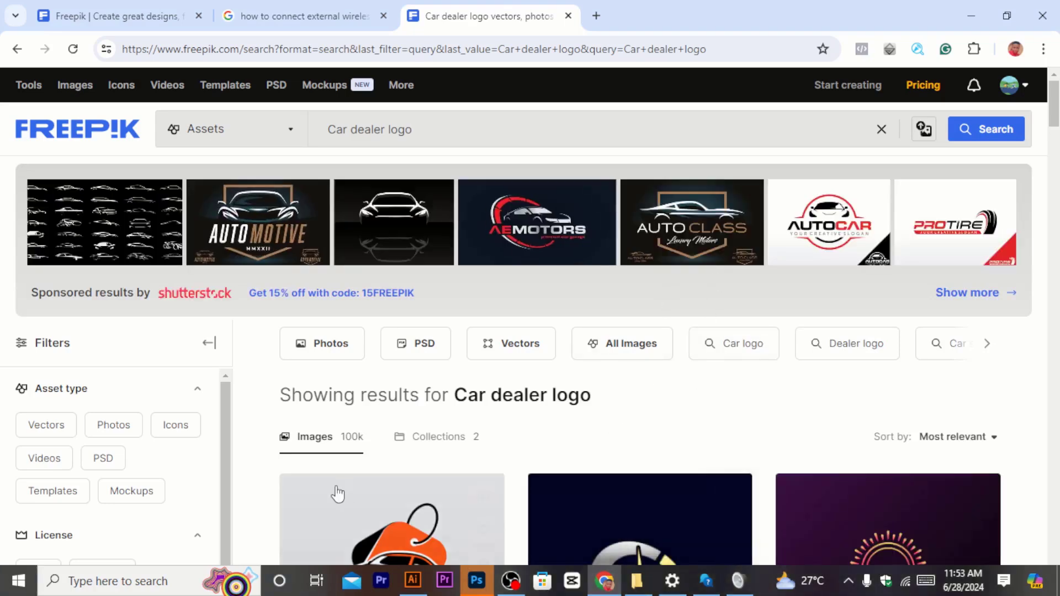
key("super")
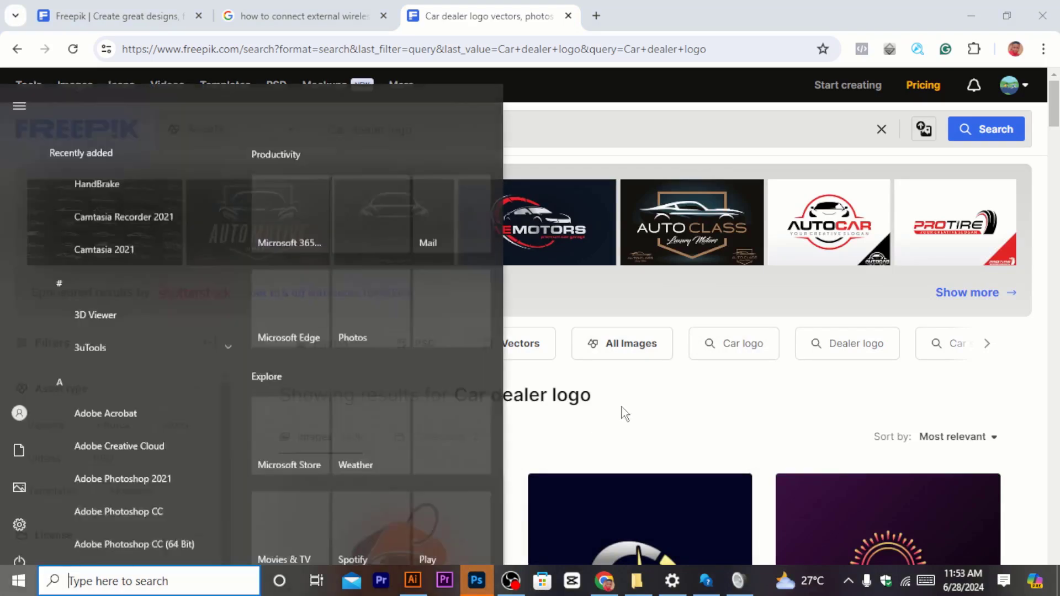
left_click(655, 380)
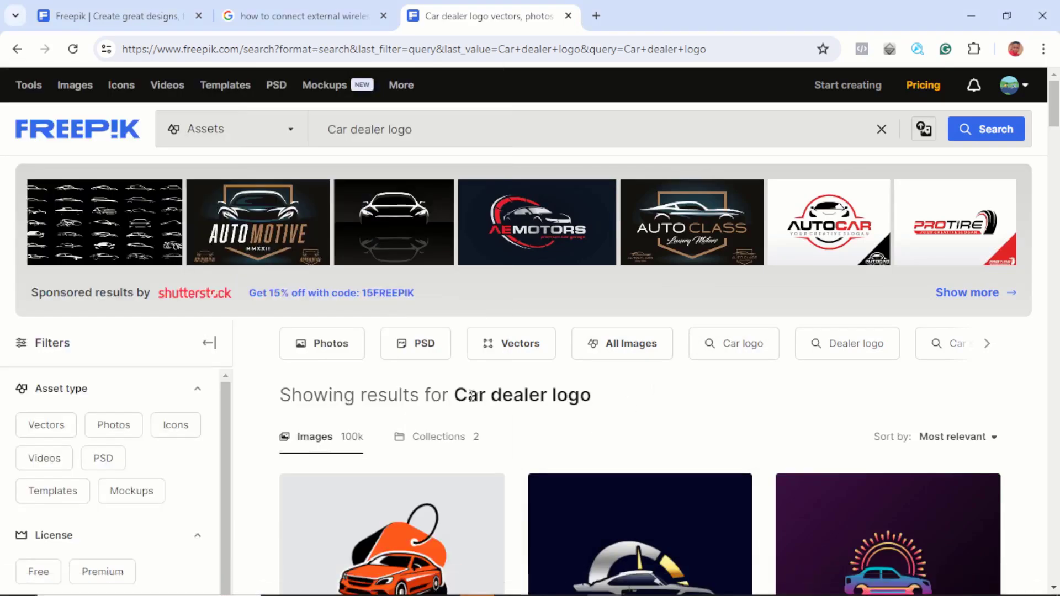
Step: Filter the Car dealer logo results to Vectors only
scroll(474, 398, "down", 5)
scroll(430, 302, "down", 3)
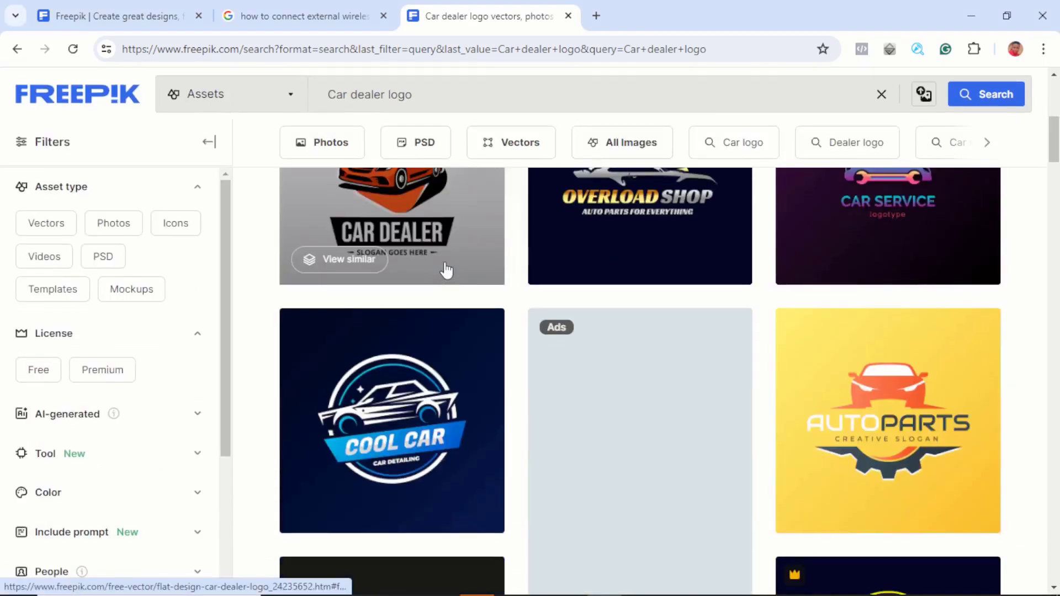
scroll(682, 378, "down", 3)
scroll(682, 379, "down", 8)
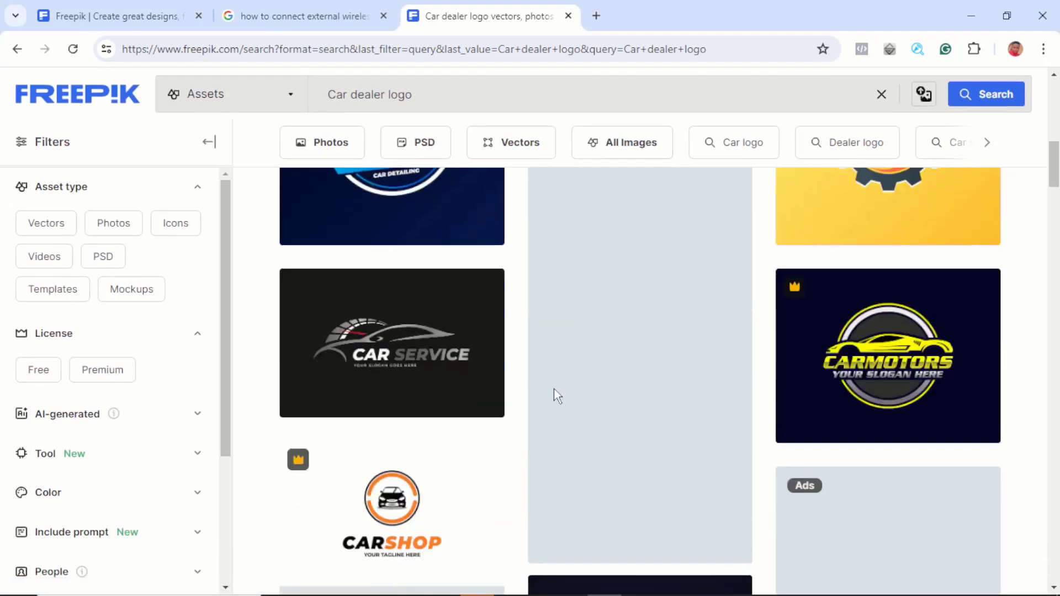
scroll(401, 302, "down", 4)
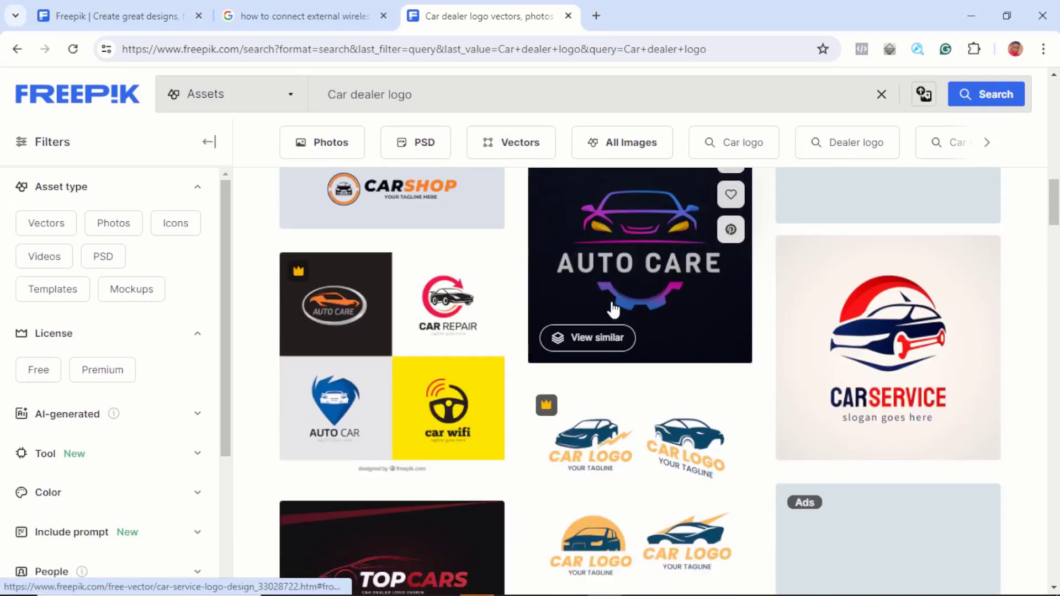
scroll(383, 251, "down", 3)
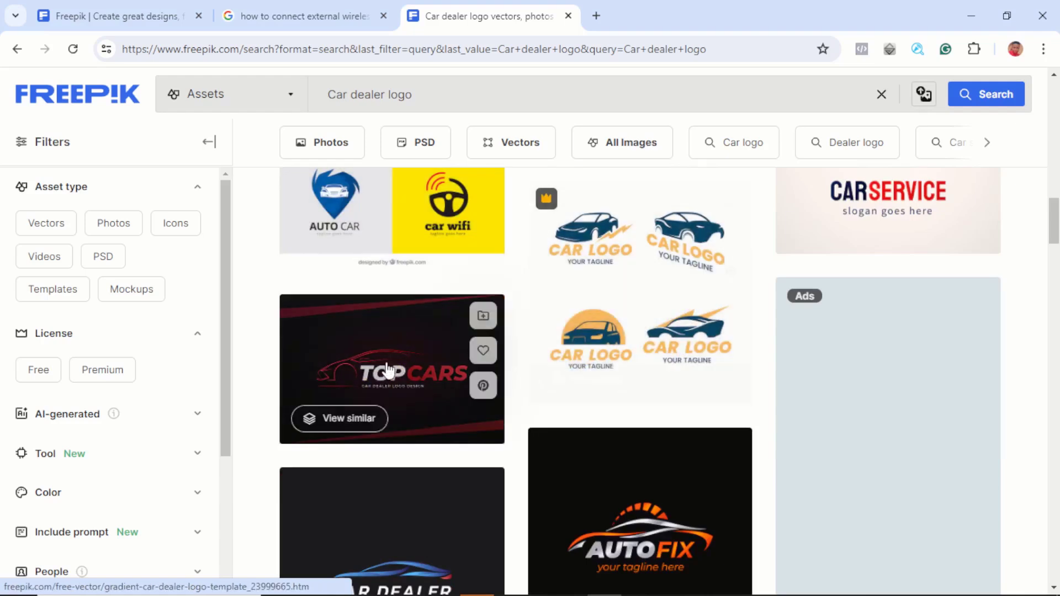
scroll(348, 386, "down", 2)
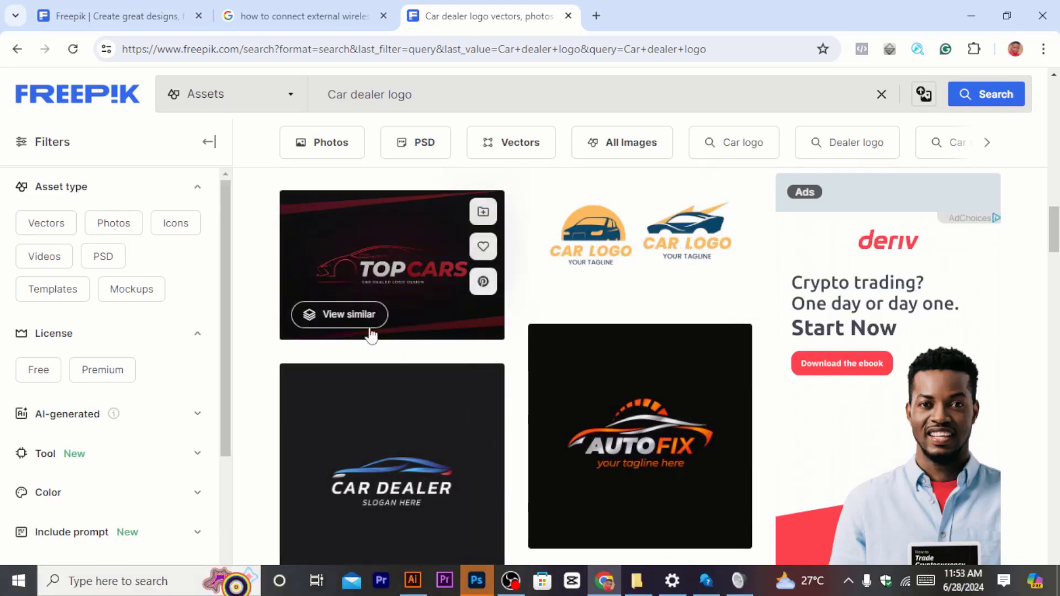
left_click(36, 226)
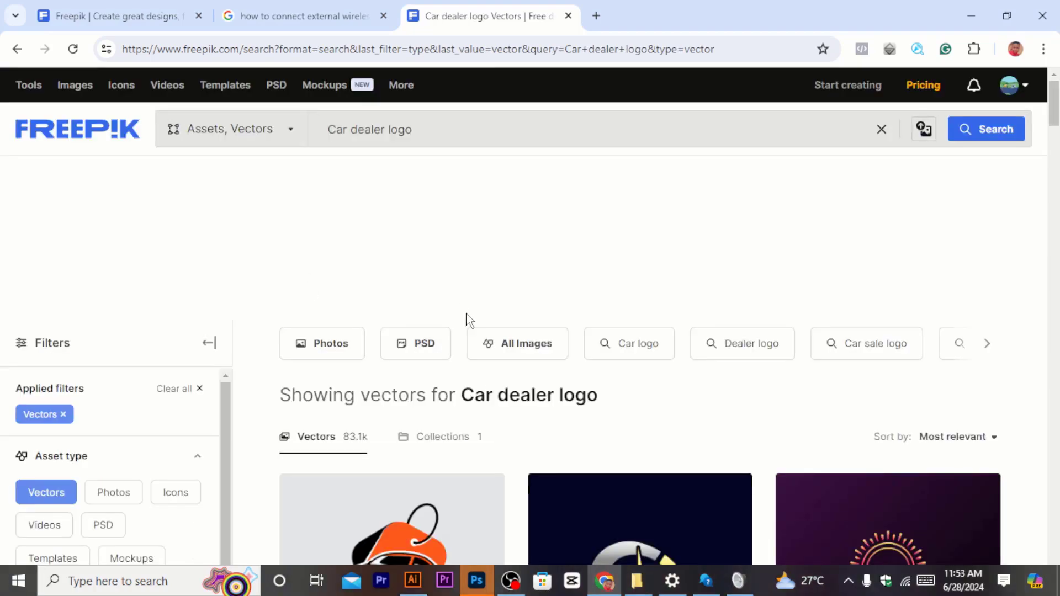
Step: Browse the vector results for a suitable car dealer logo template
scroll(541, 412, "down", 9)
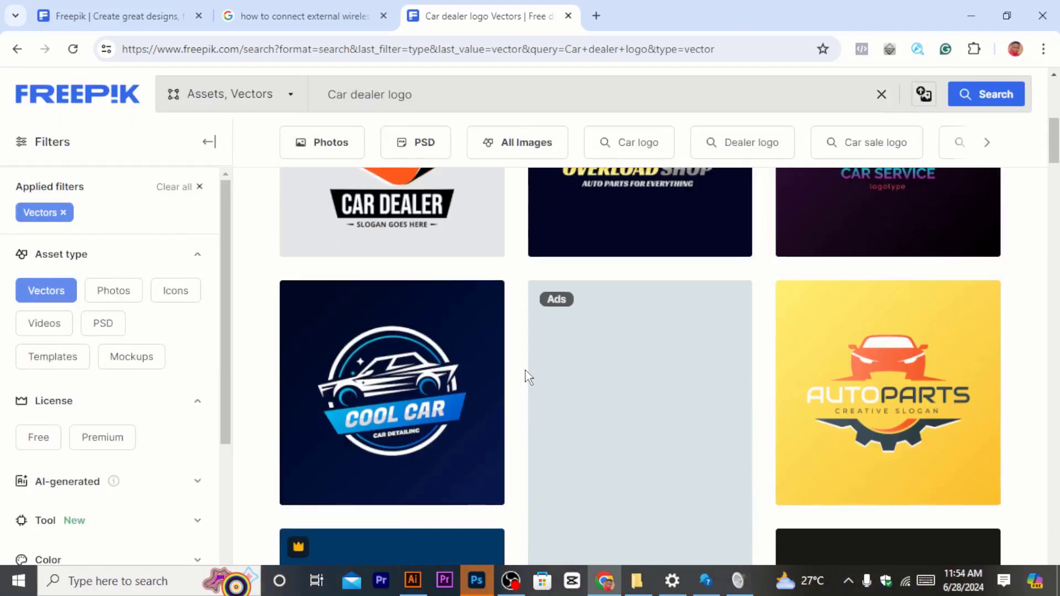
scroll(579, 371, "up", 4)
scroll(587, 374, "up", 2)
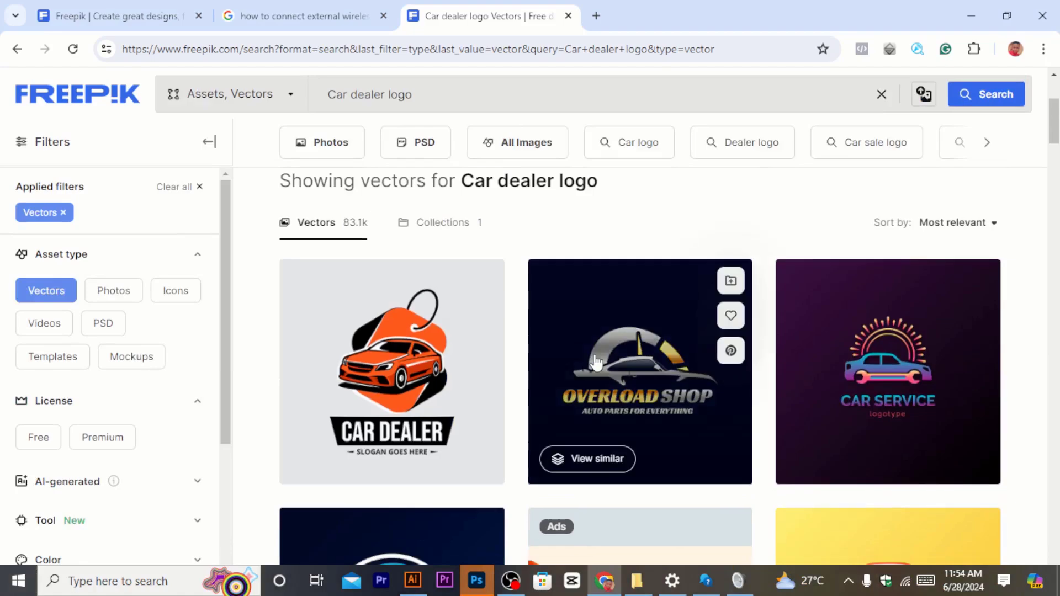
scroll(436, 291, "down", 5)
scroll(436, 291, "down", 8)
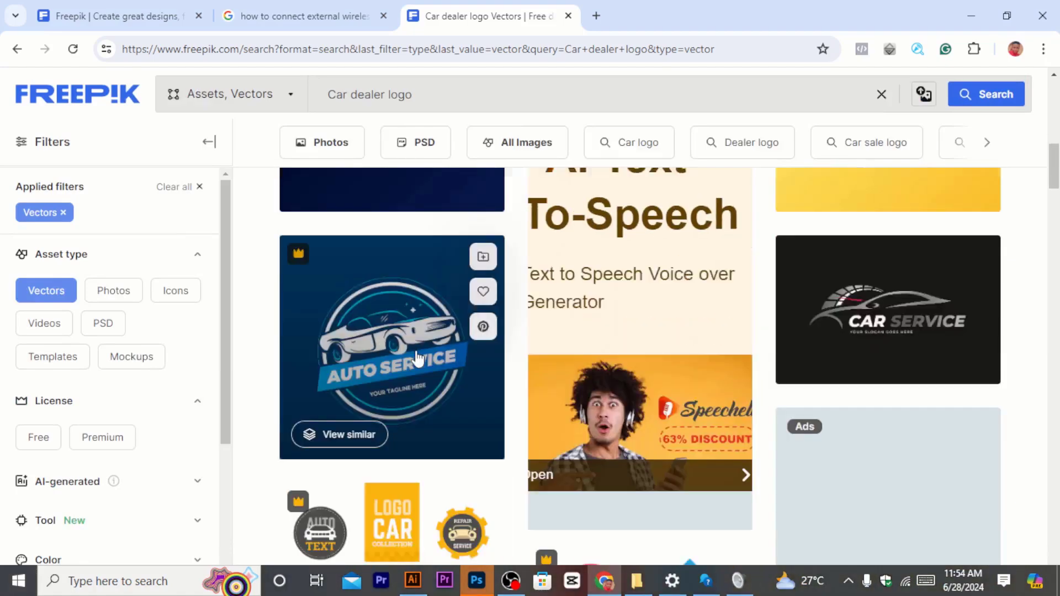
scroll(418, 366, "down", 3)
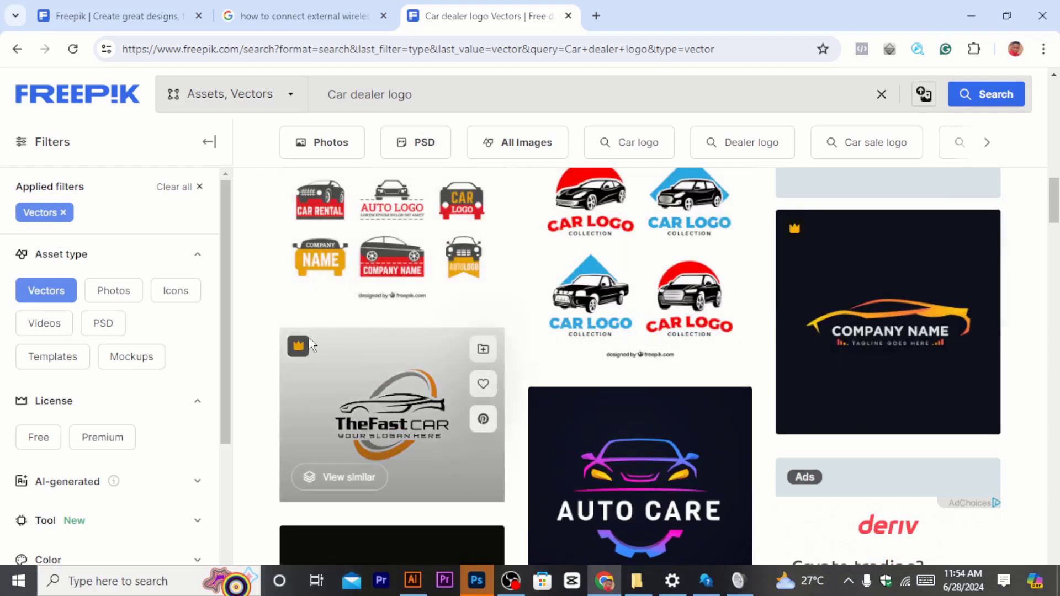
scroll(323, 345, "down", 1)
scroll(321, 342, "up", 3)
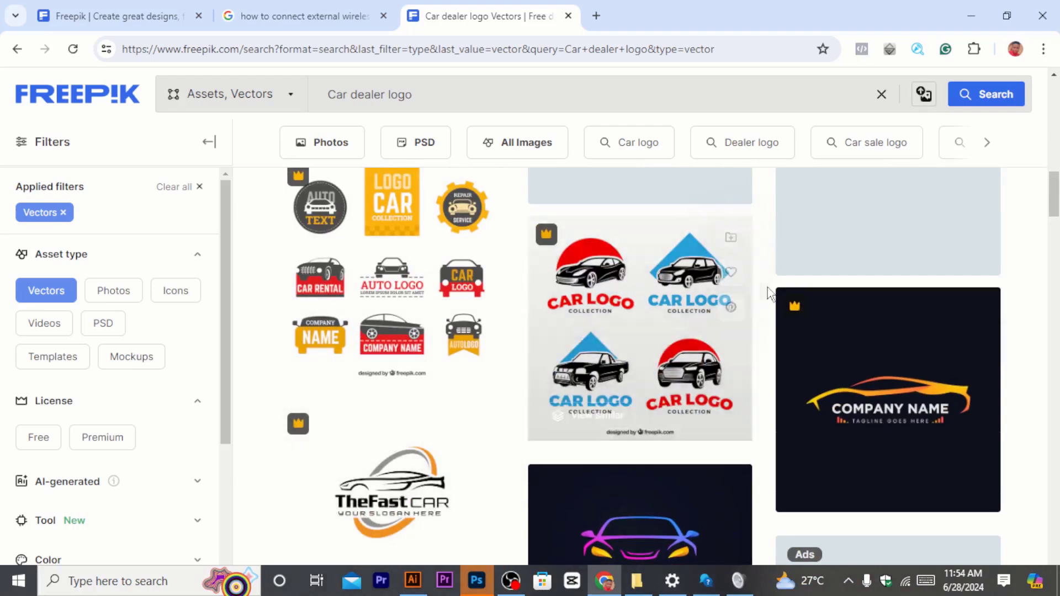
scroll(470, 269, "down", 3)
scroll(469, 269, "down", 4)
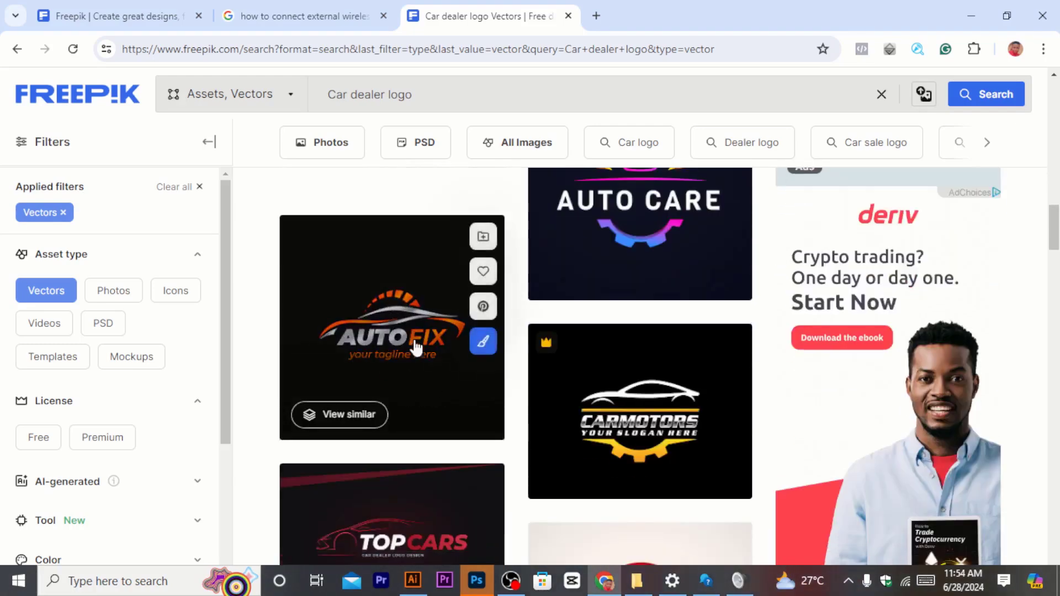
scroll(585, 326, "down", 4)
scroll(491, 336, "down", 2)
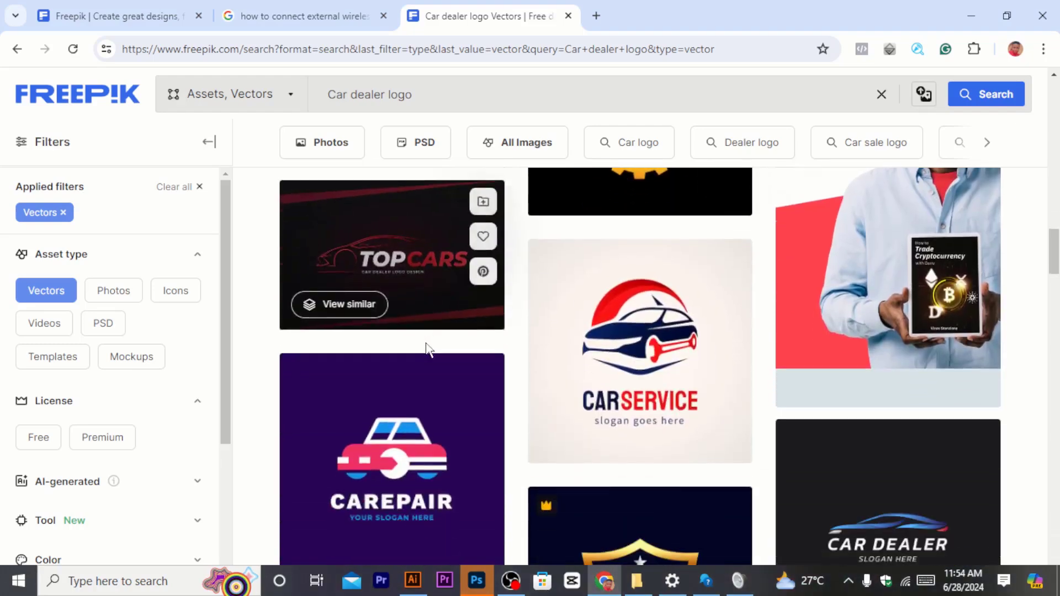
scroll(570, 398, "down", 2)
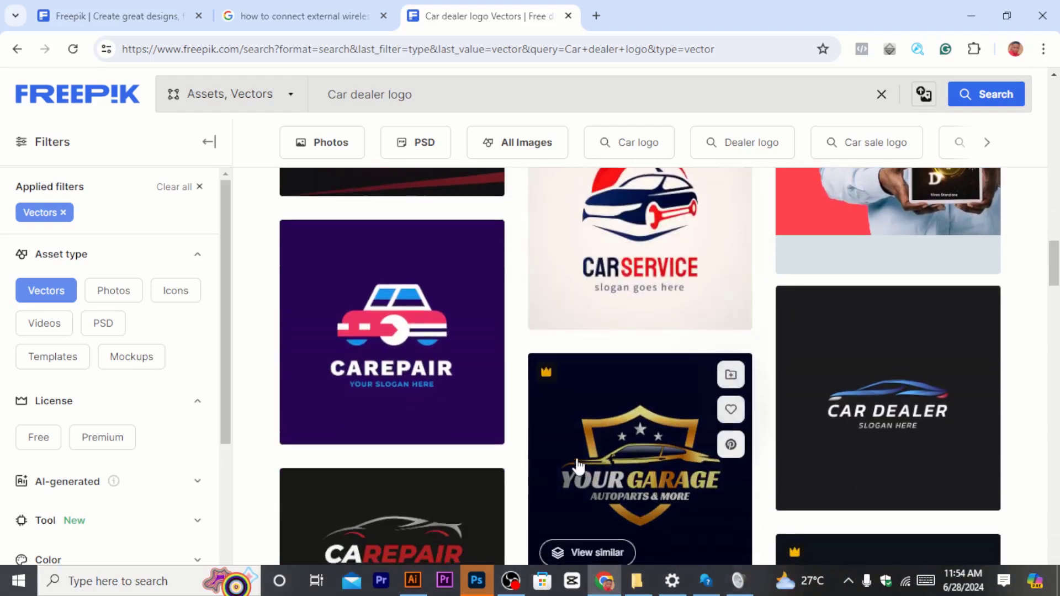
scroll(572, 447, "down", 6)
scroll(552, 441, "down", 2)
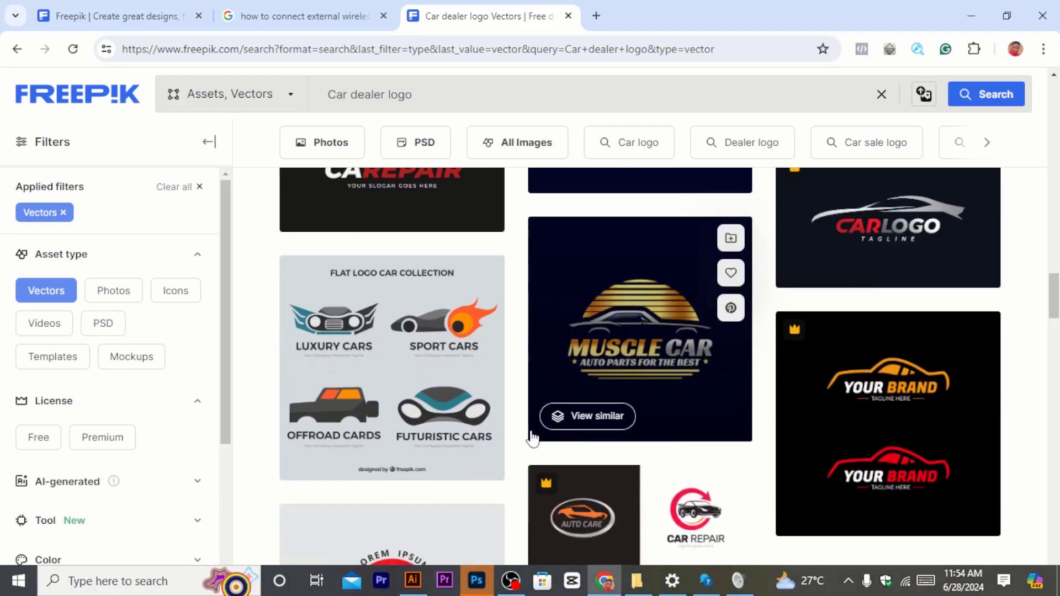
scroll(530, 431, "up", 4)
scroll(527, 373, "up", 10)
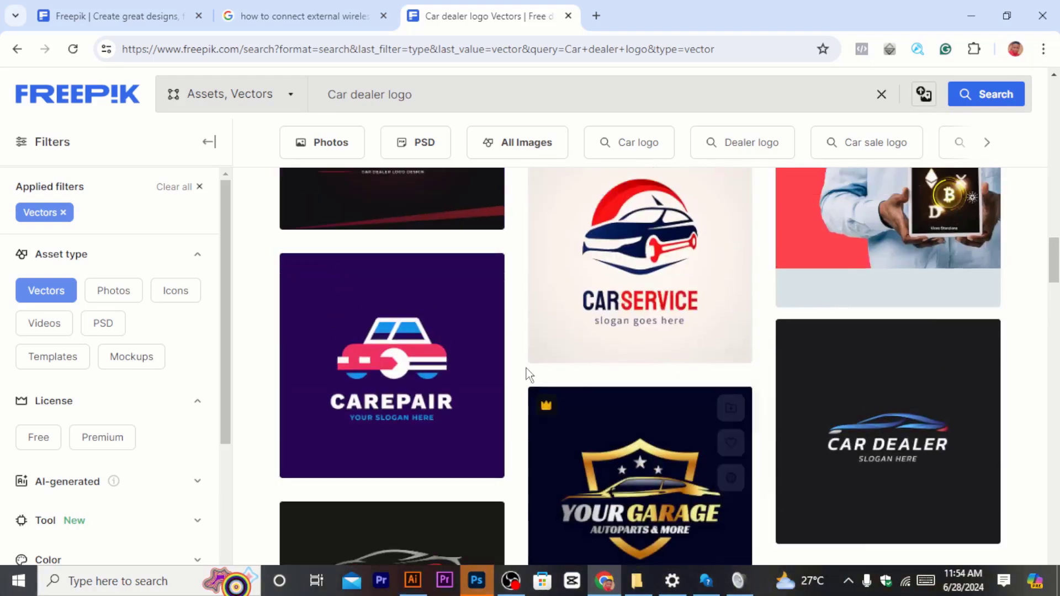
scroll(425, 369, "up", 2)
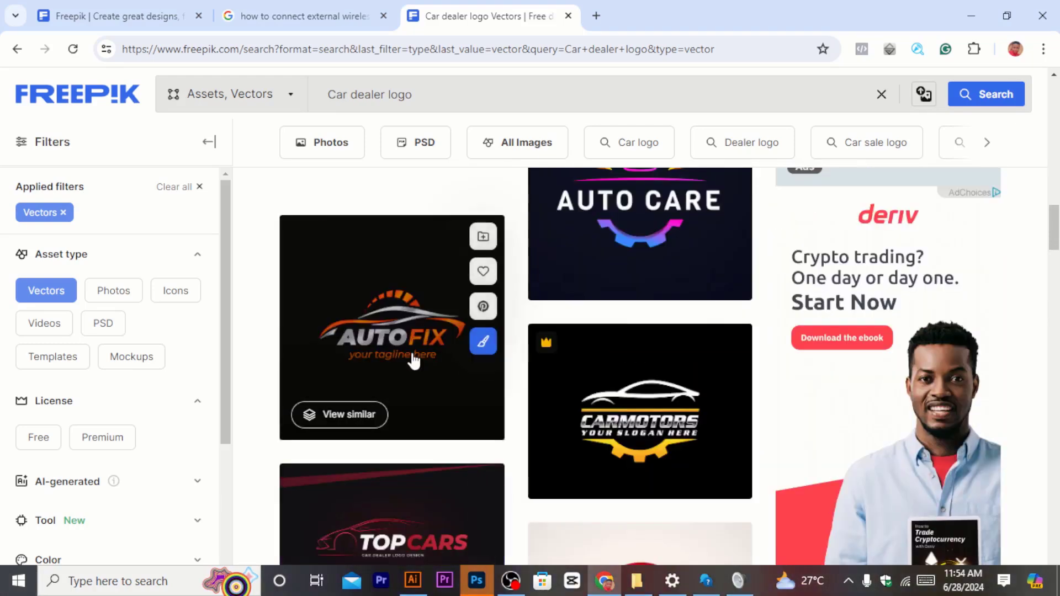
Step: Open the AUTOFIX logo template, start its free download, and copy the Image by freepik attribution
left_click(411, 351)
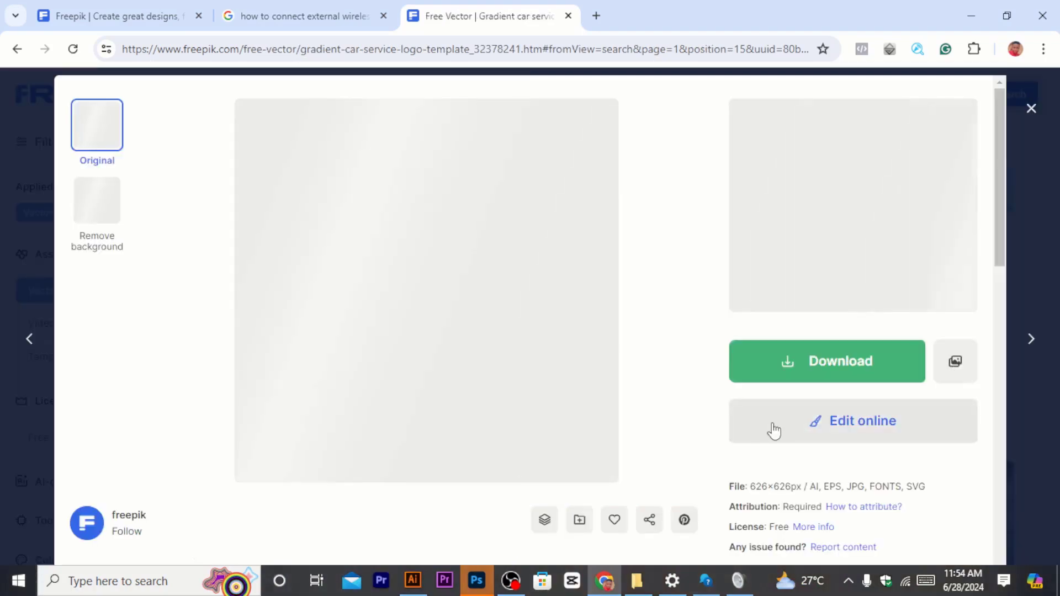
left_click(814, 373)
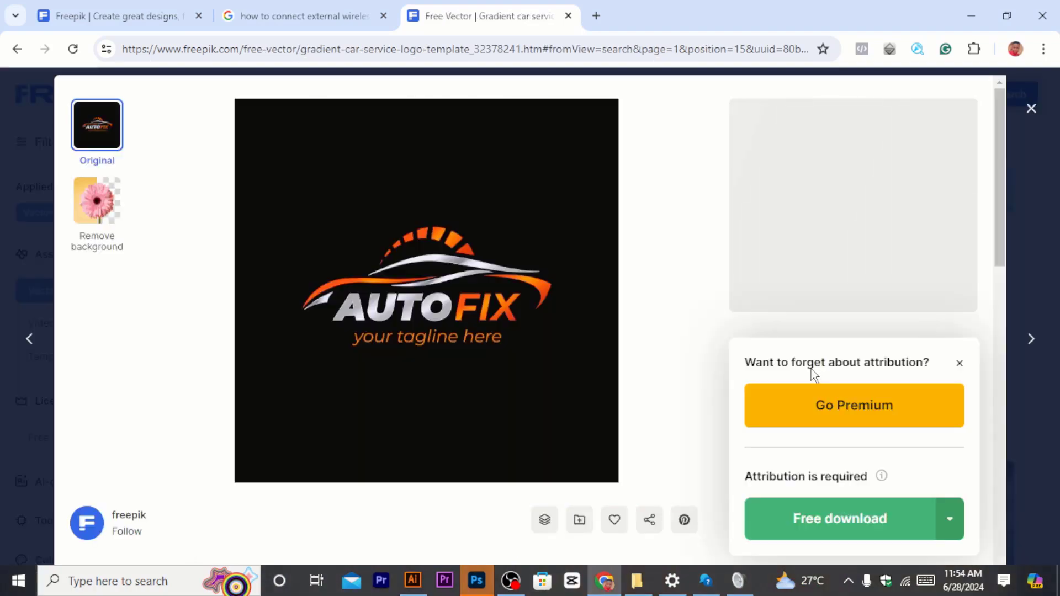
left_click(824, 525)
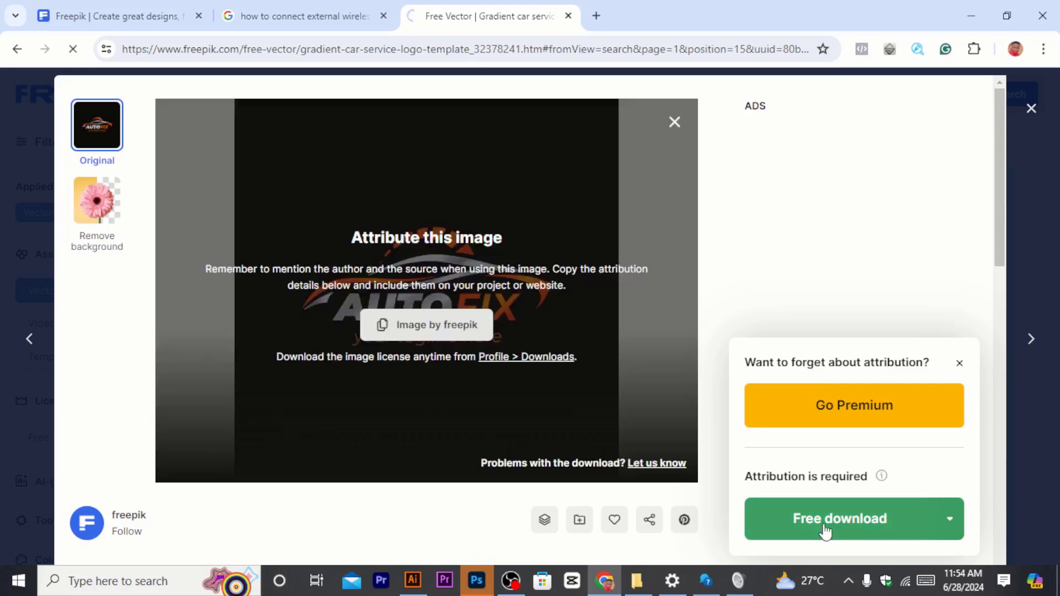
left_click(446, 327)
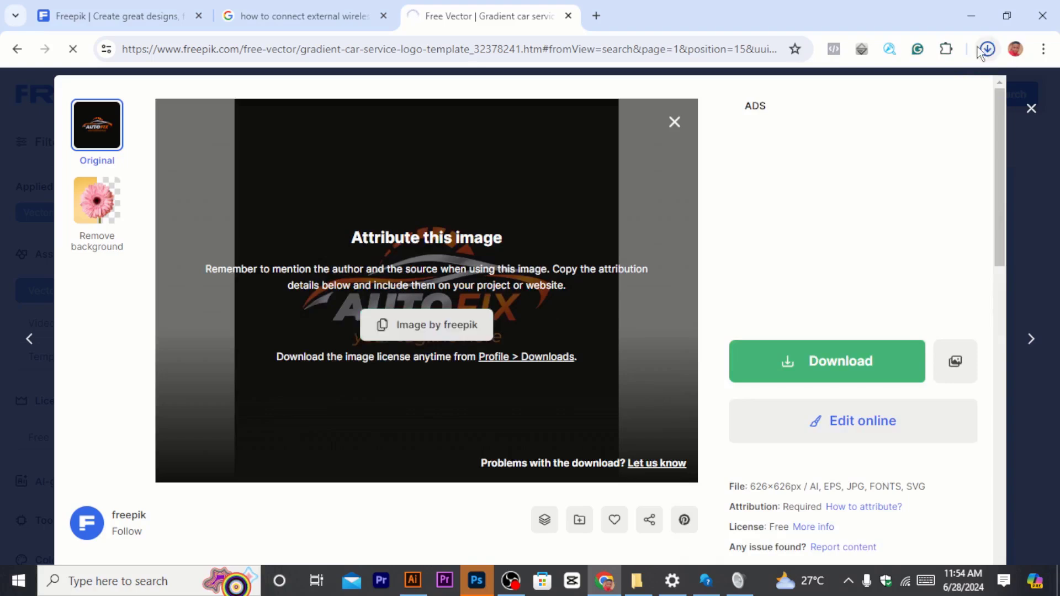
Step: Open the downloaded gradient-car-service-logo-template.zip and open 7932114.eps from it in Illustrator
left_click(987, 51)
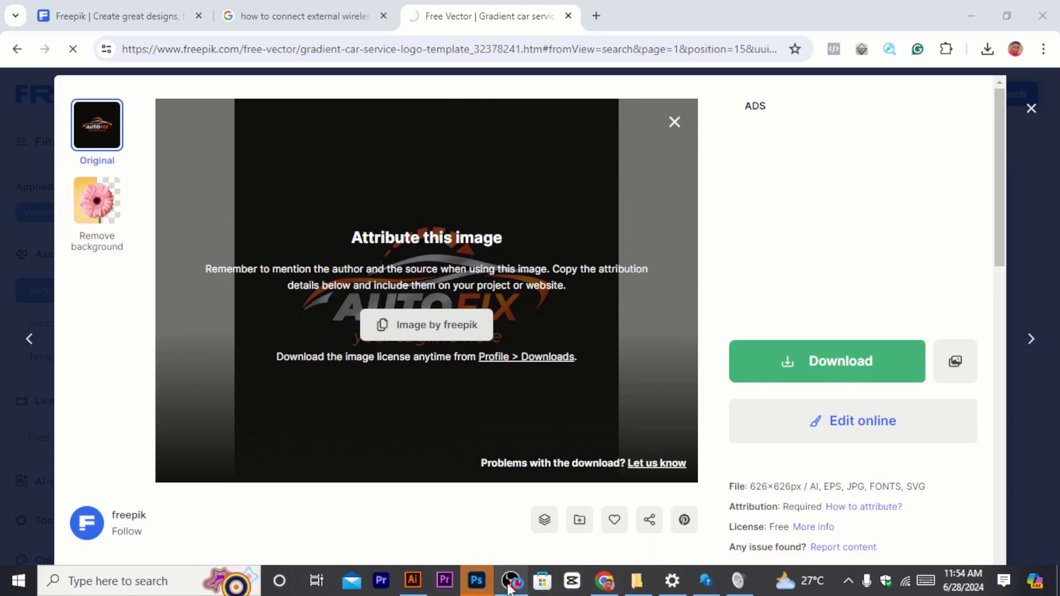
mouse_move(509, 587)
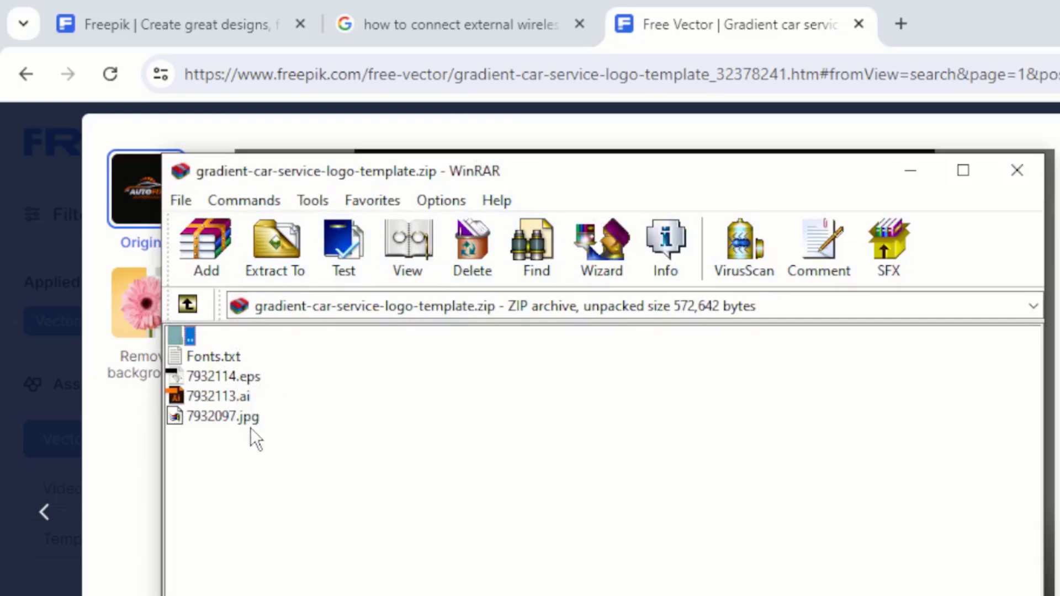
left_click(237, 378)
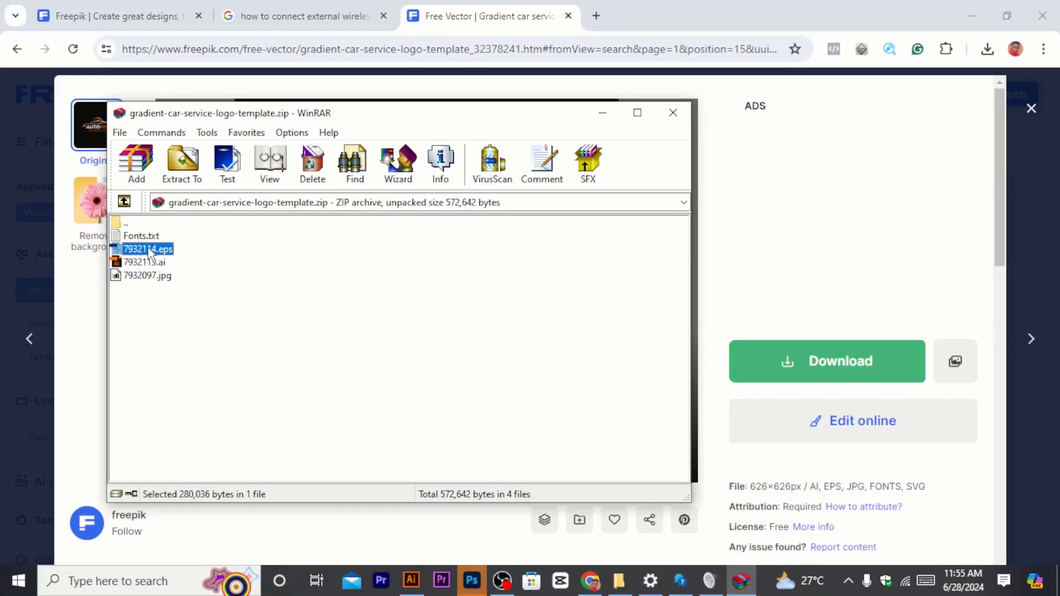
double_click(149, 249)
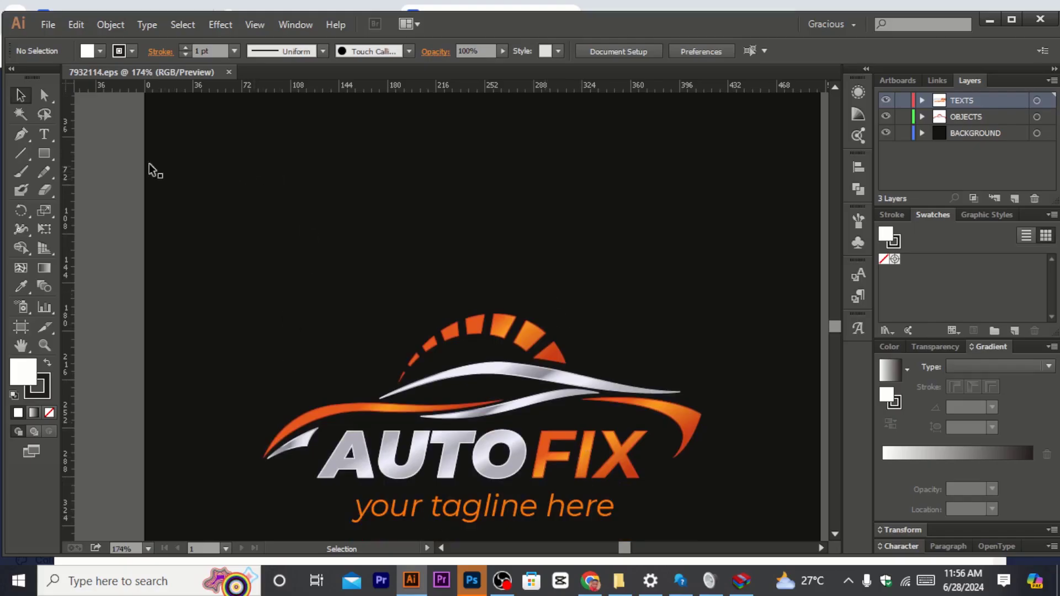
scroll(175, 138, "up", 2)
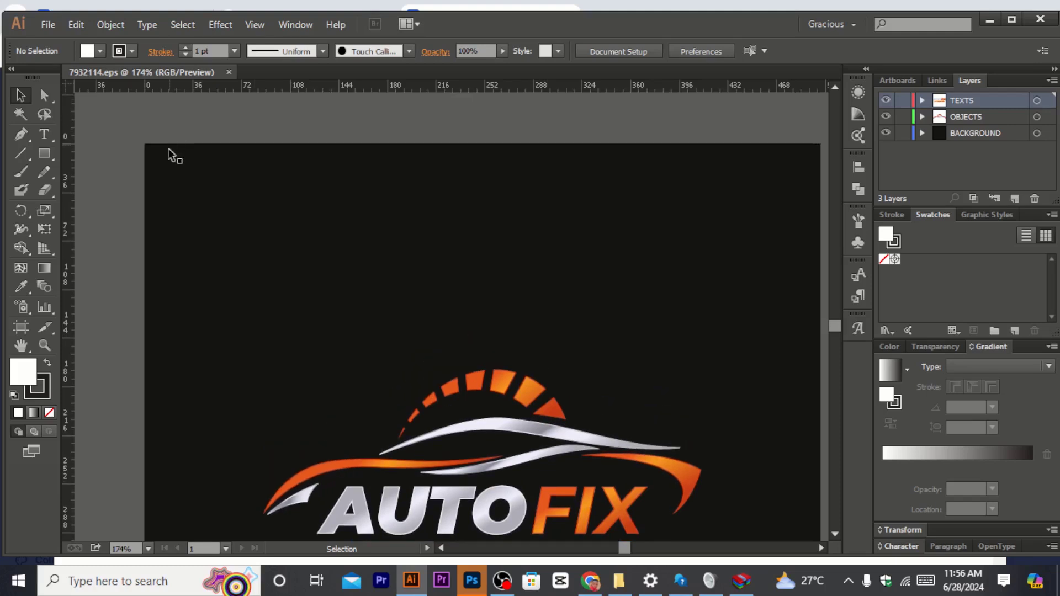
Step: Examine the AUTOFIX logo template and its tagline on the artboard
scroll(210, 185, "down", 3)
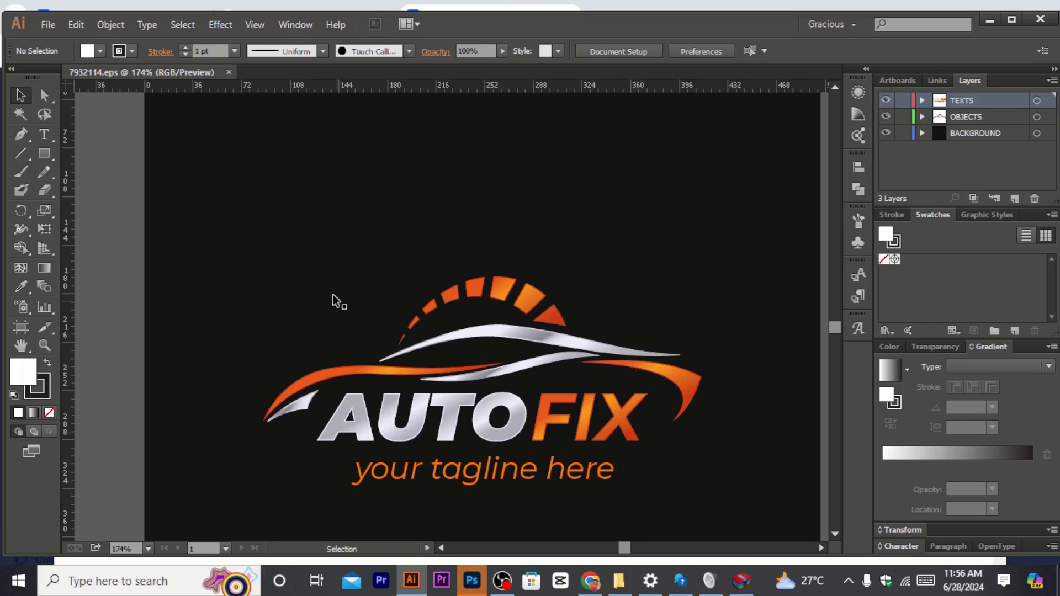
scroll(188, 165, "up", 1)
scroll(206, 163, "up", 4)
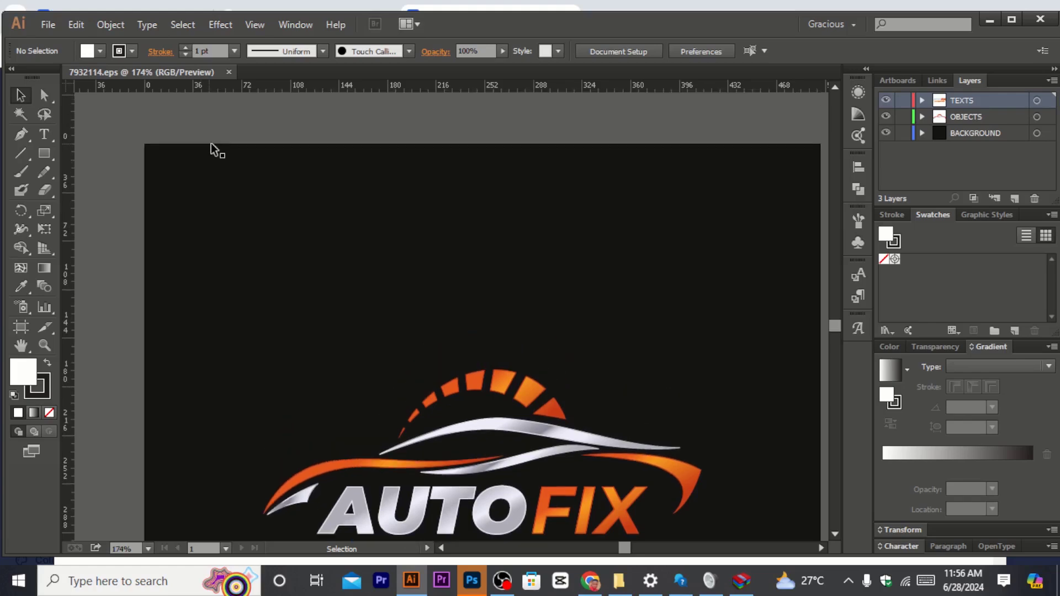
scroll(213, 149, "down", 9)
scroll(557, 249, "down", 6)
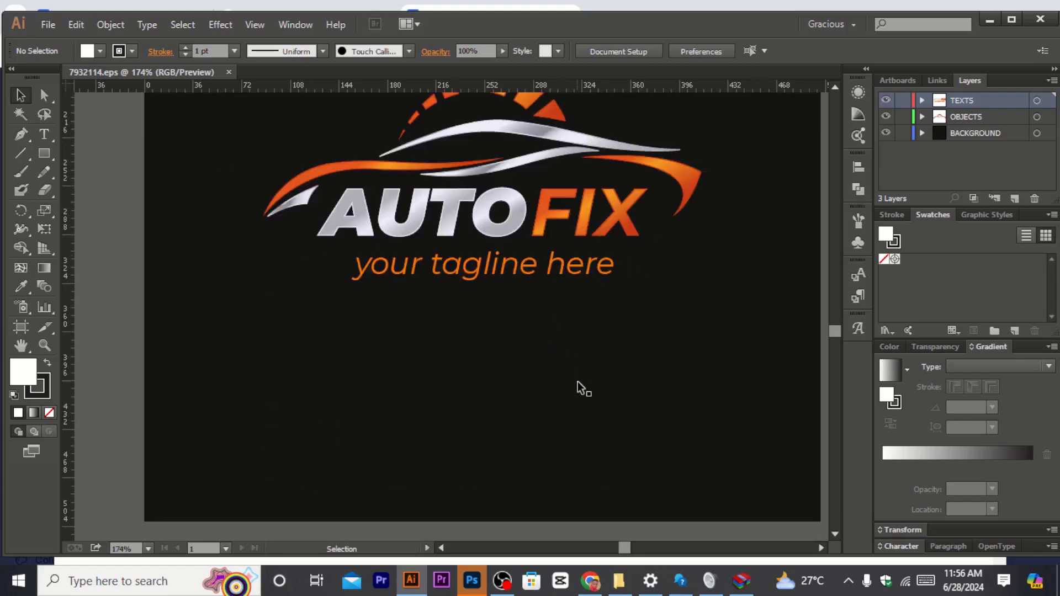
scroll(577, 382, "up", 17)
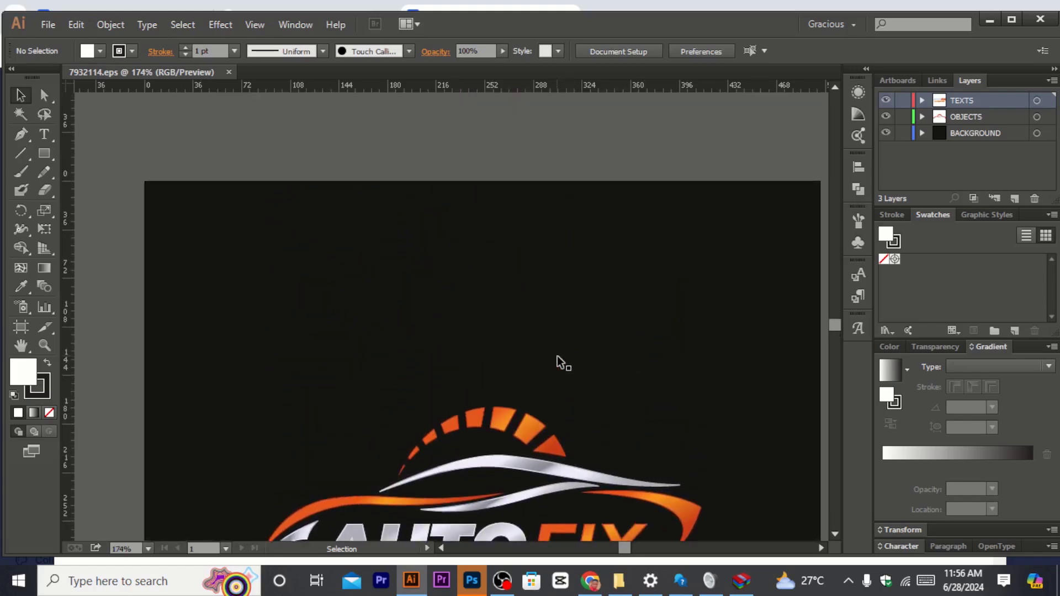
scroll(553, 315, "down", 3)
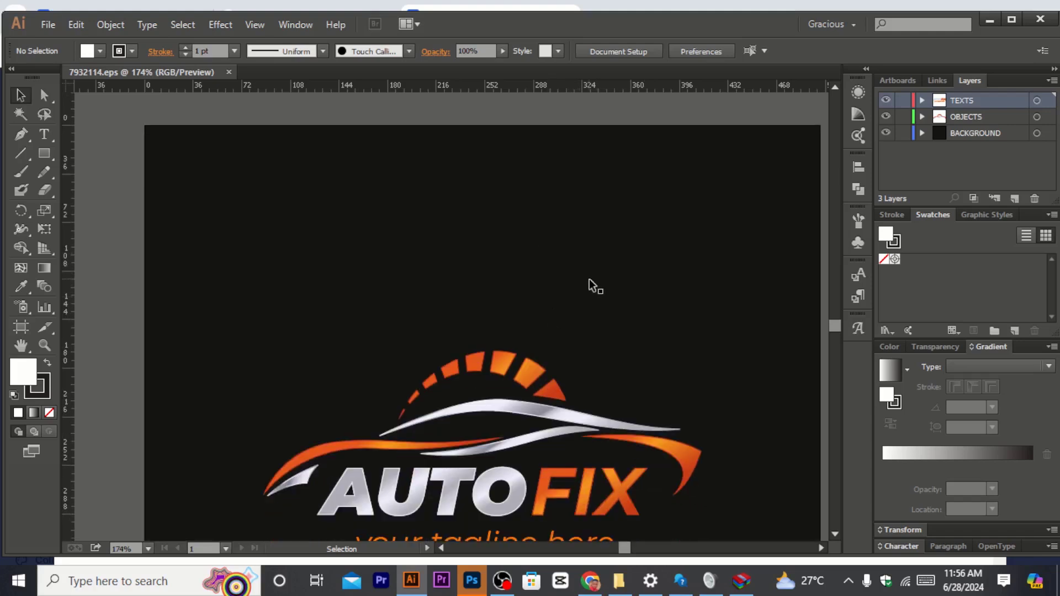
scroll(586, 276, "down", 1)
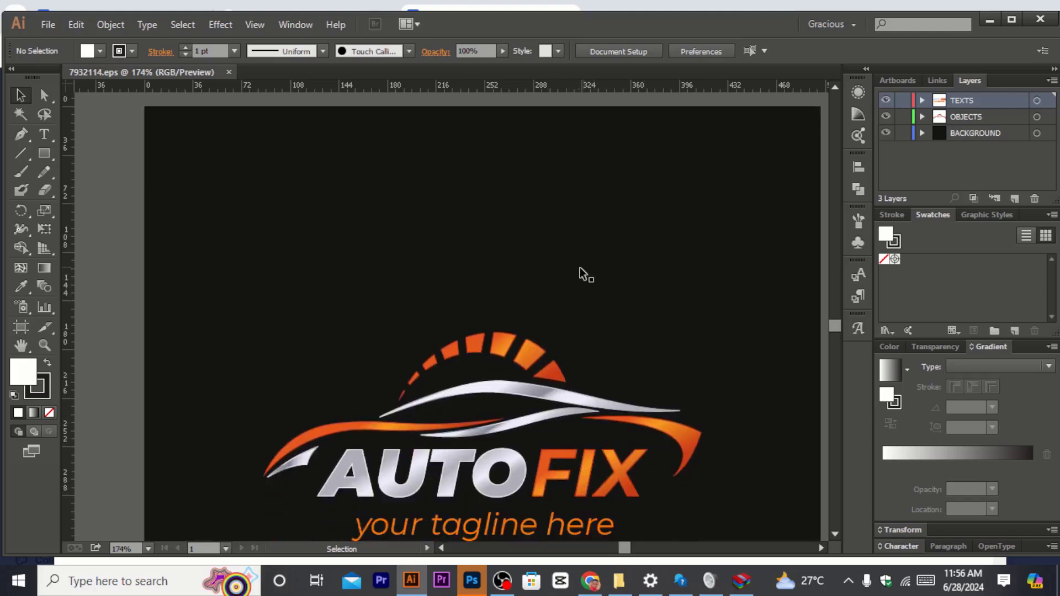
scroll(480, 265, "down", 2)
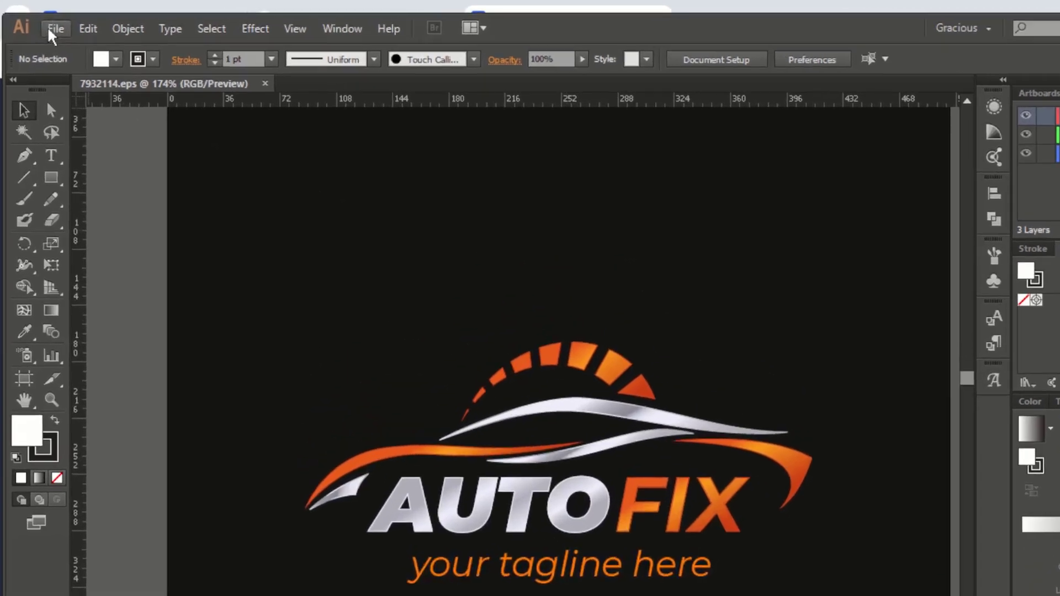
Step: Create a new document named Car Dealer
left_click(48, 25)
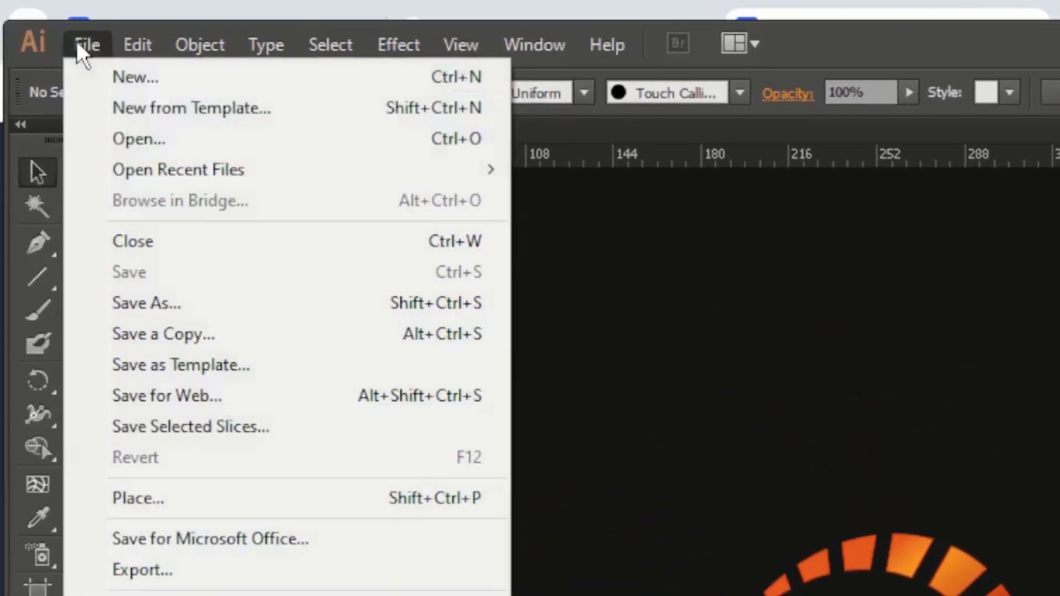
mouse_move(77, 24)
mouse_move(84, 59)
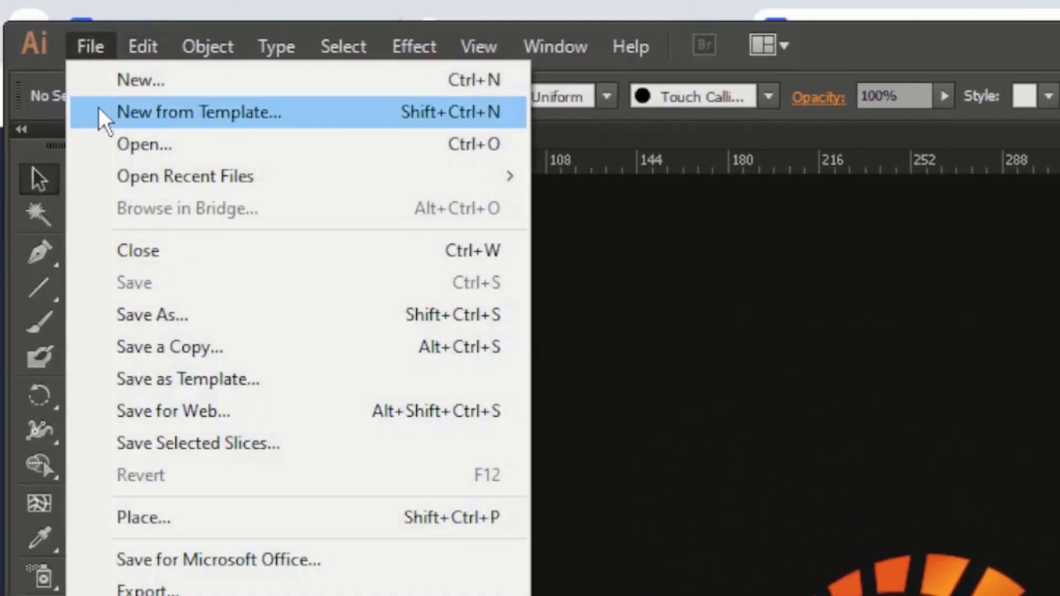
left_click(134, 79)
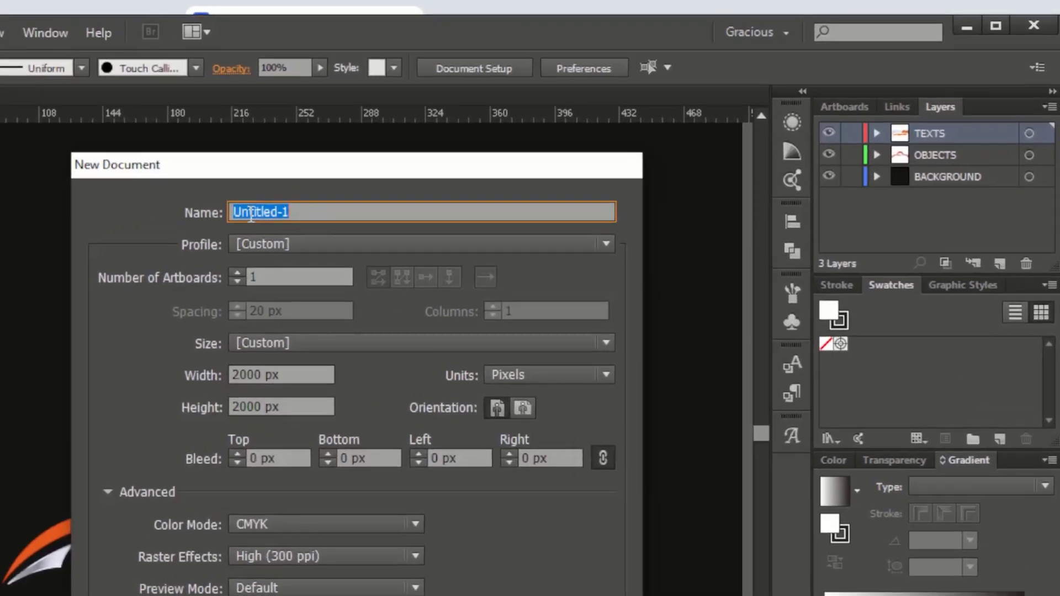
type("Car Dealer")
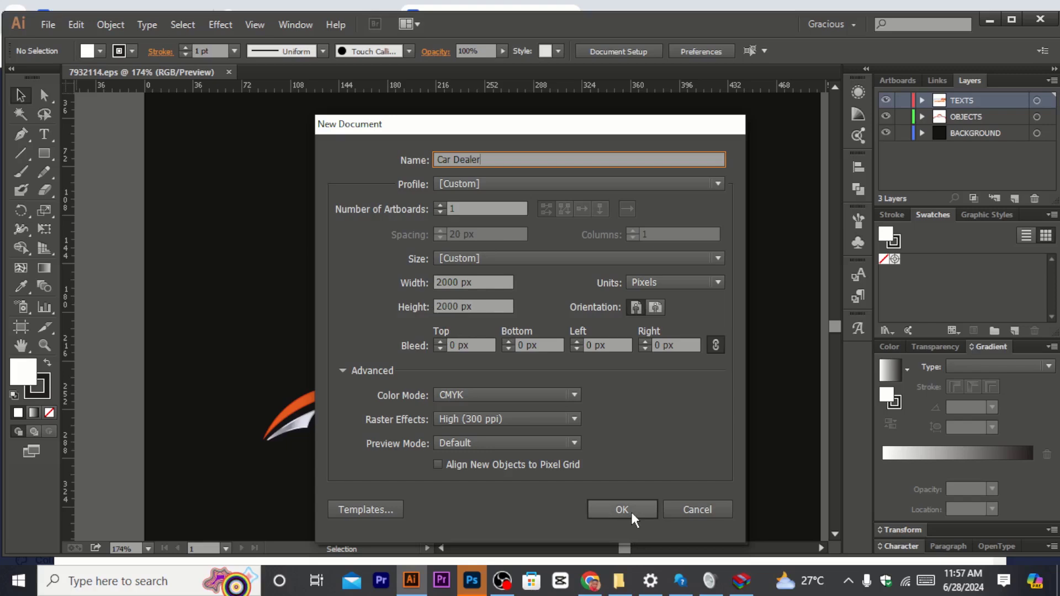
left_click(631, 512)
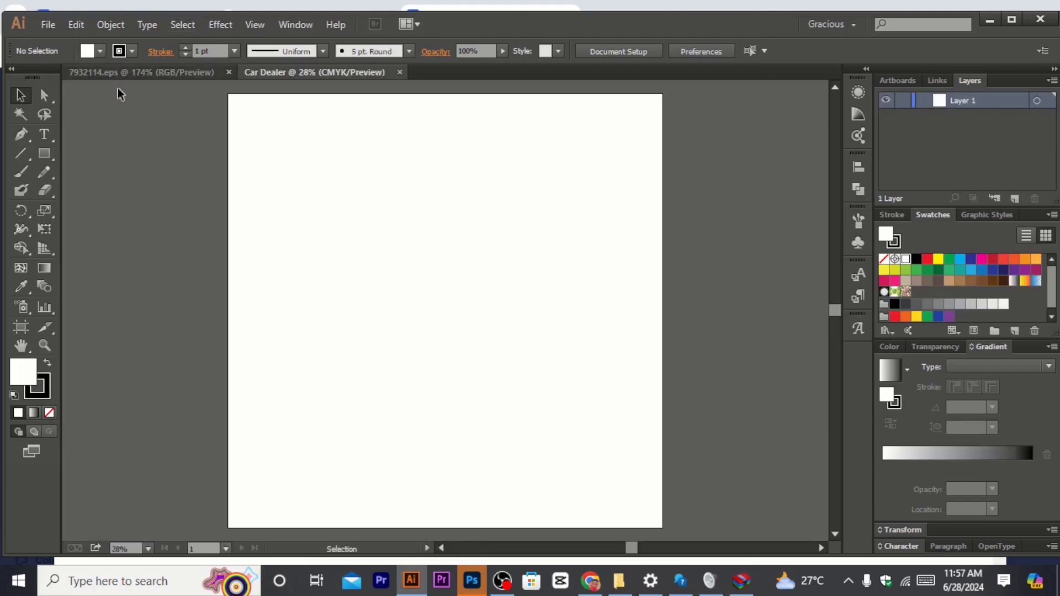
Step: Return to the logo template and delete its dark background rectangle
left_click(147, 77)
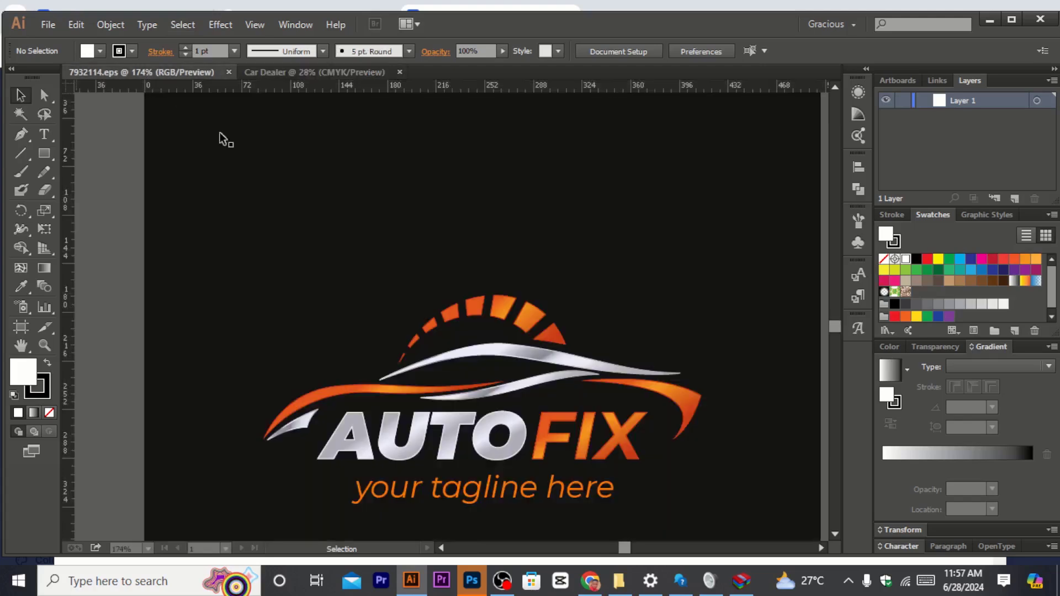
left_click(482, 413)
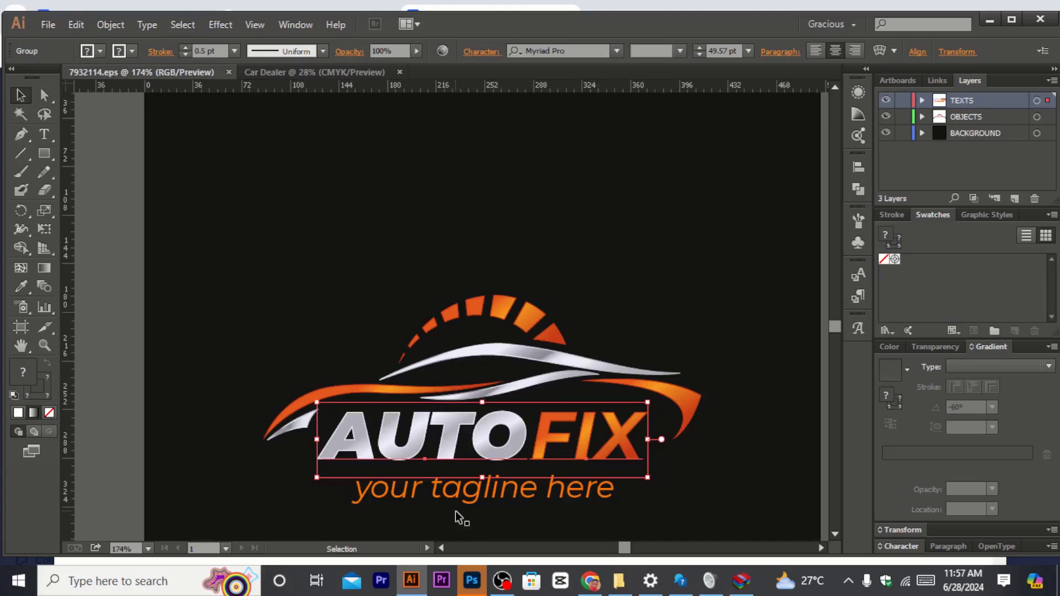
left_click(362, 256)
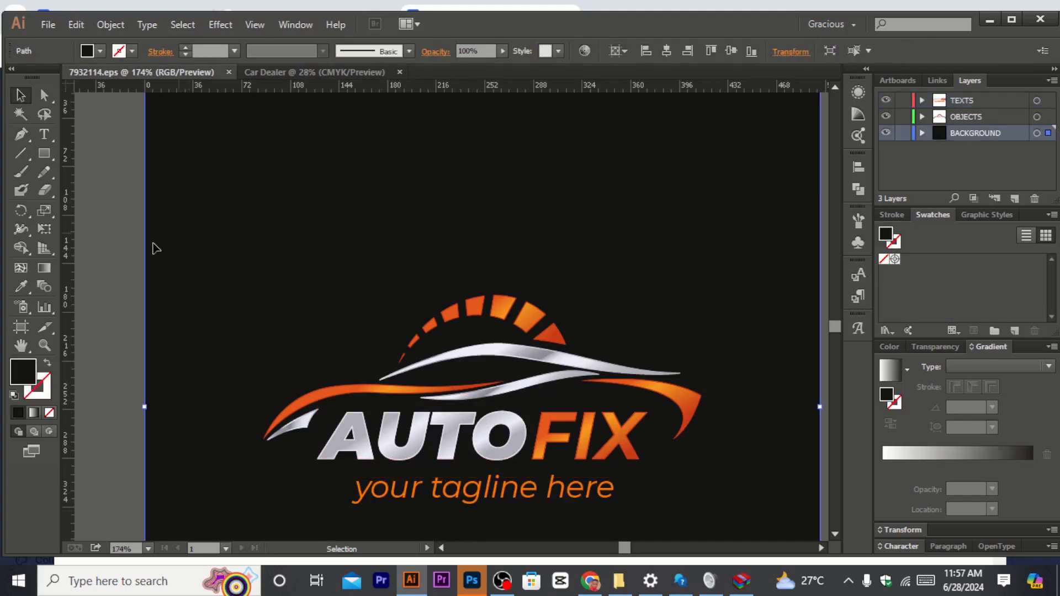
left_click(109, 257)
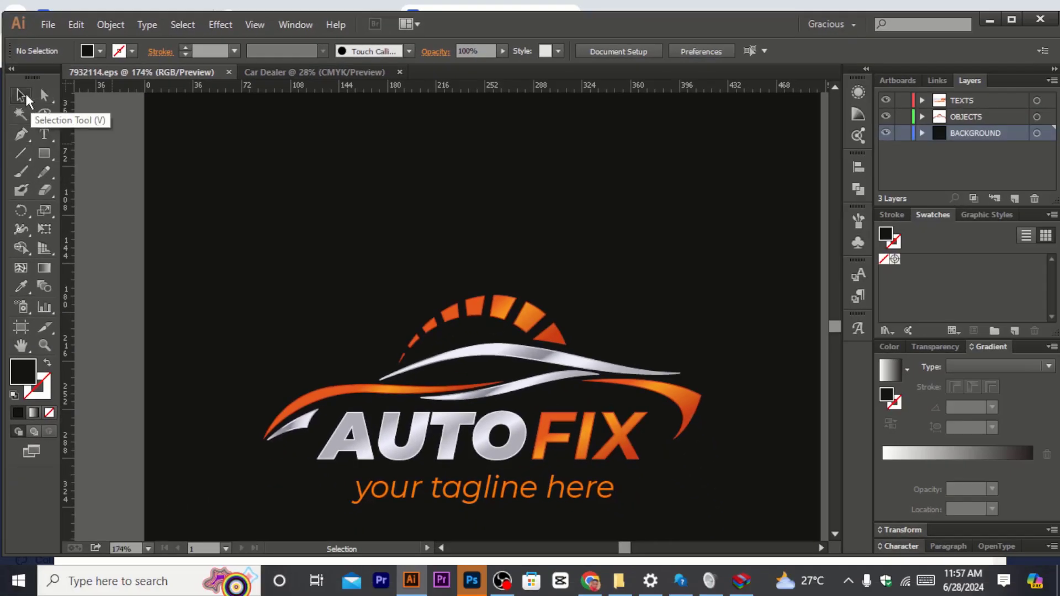
left_click(21, 96)
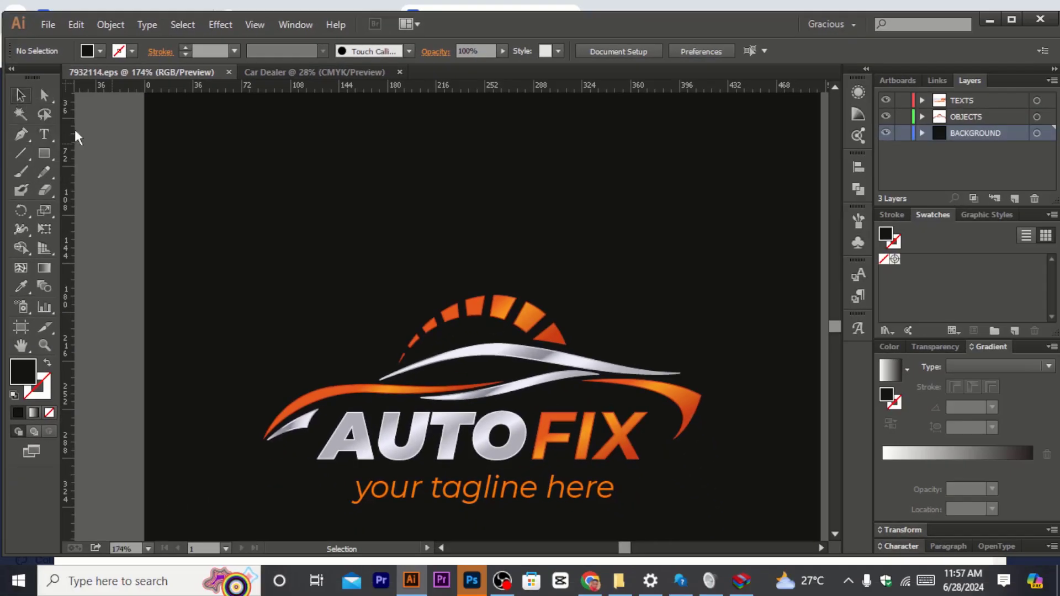
left_click(239, 178)
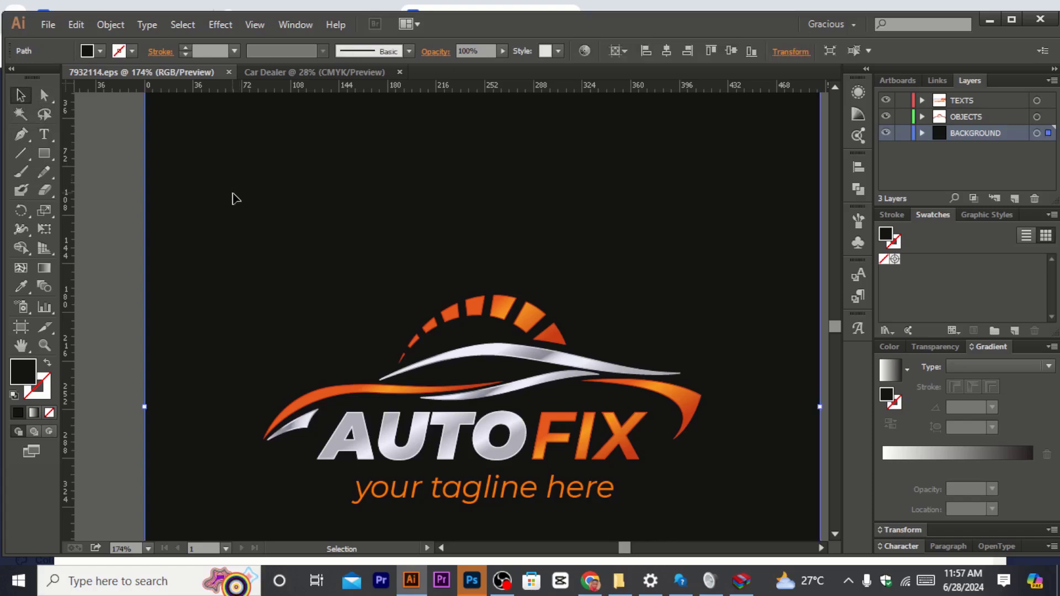
key("Delete")
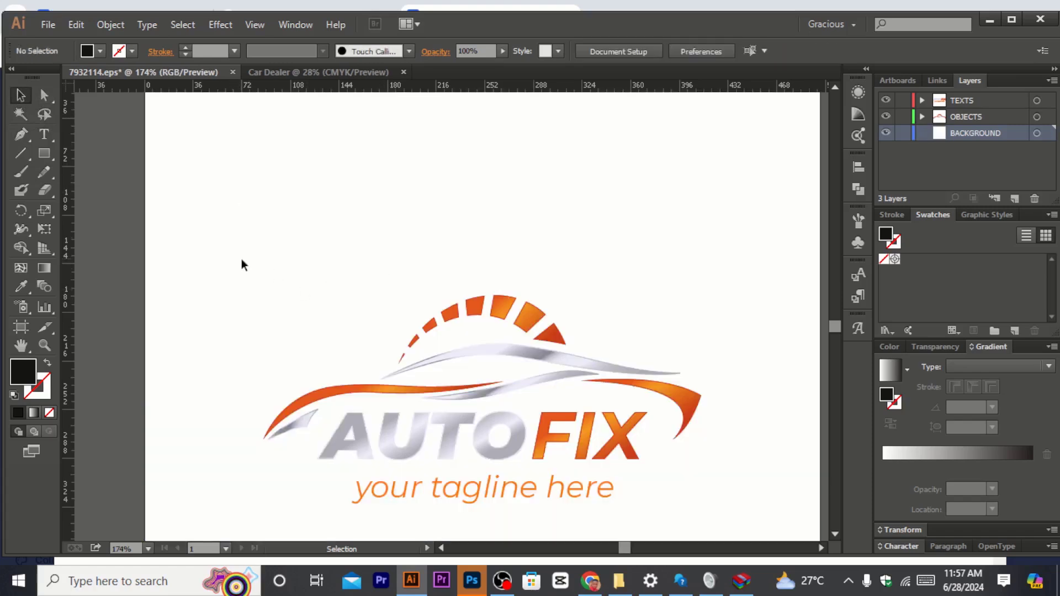
Step: Select the whole AUTOFIX logo artwork, including the car shape, name and tagline
left_click_drag(237, 244, 714, 520)
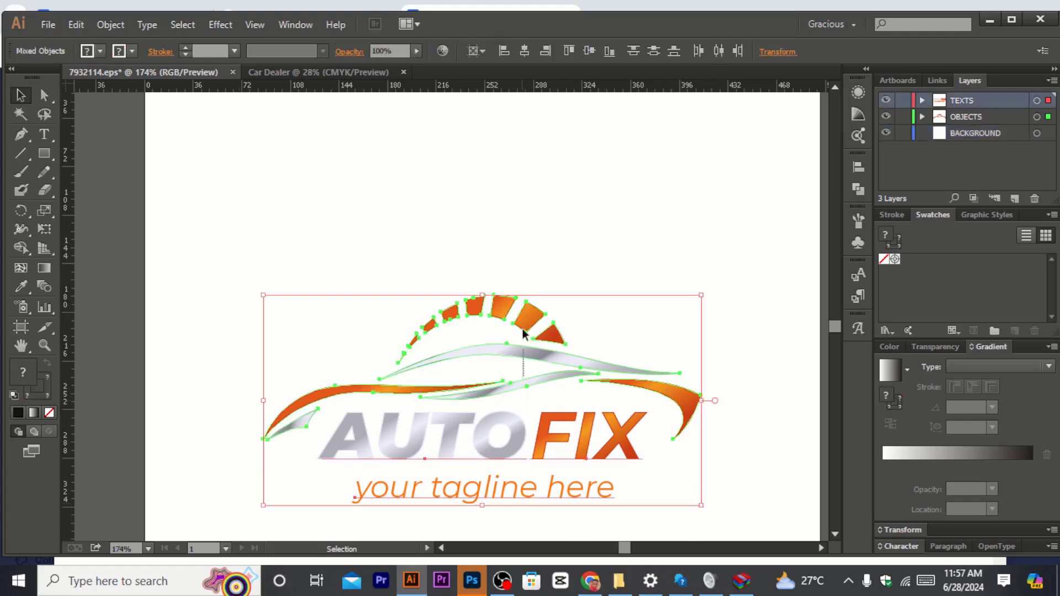
left_click(513, 303)
left_click_drag(289, 225, 695, 524)
key("a")
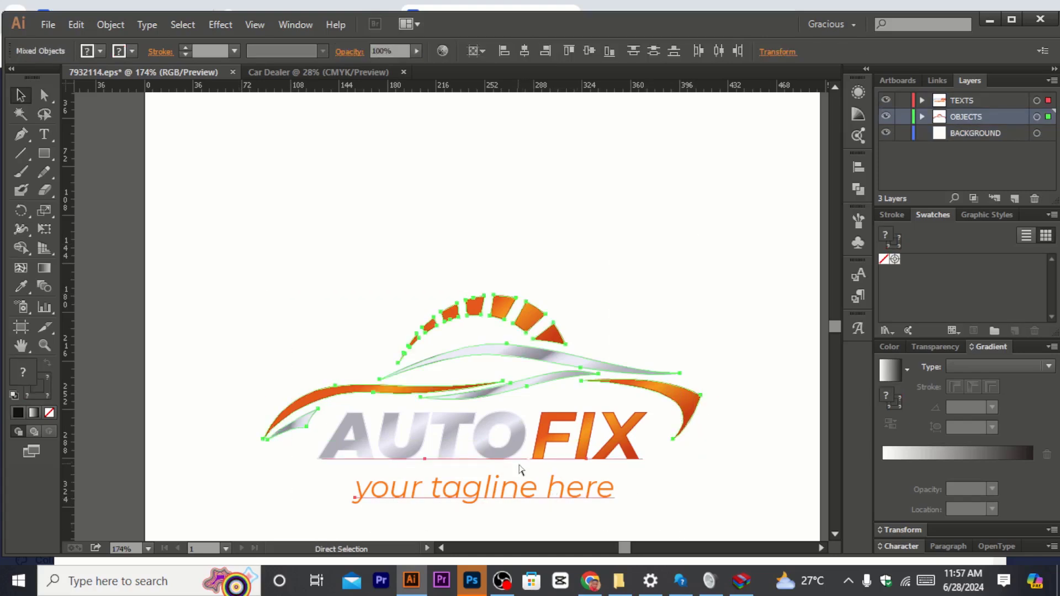
key("v")
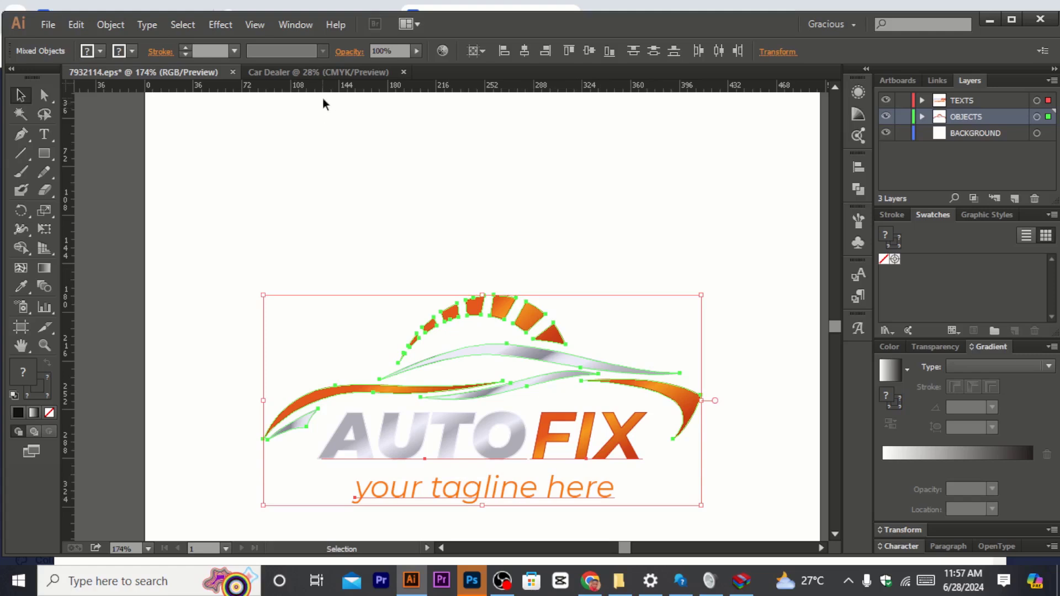
Step: In the Car Dealer document, draw a rectangle covering the whole artboard and fill it with black
left_click(323, 75)
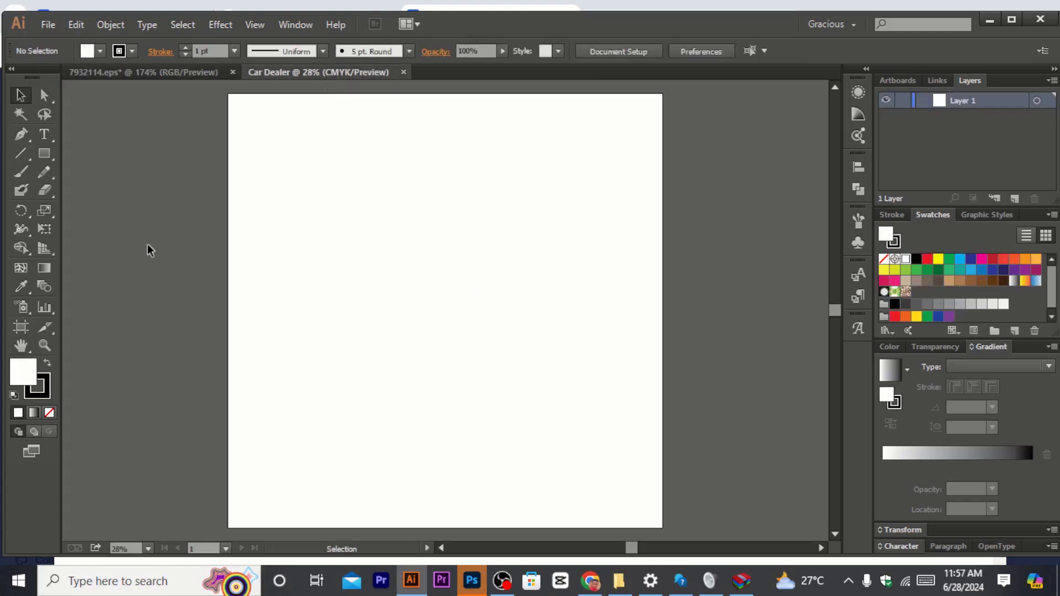
left_click(48, 152)
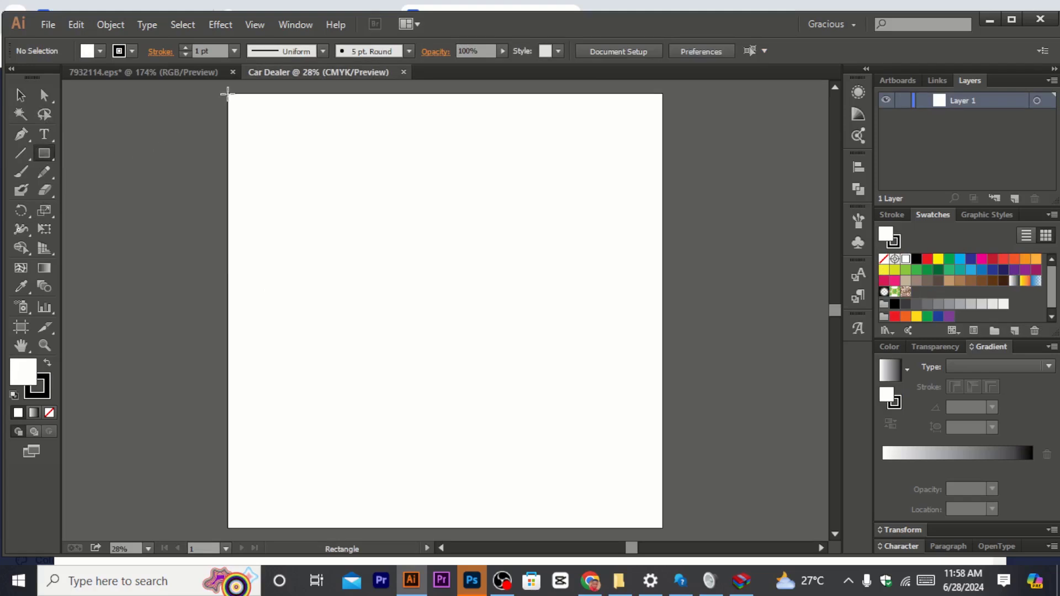
left_click_drag(228, 93, 663, 527)
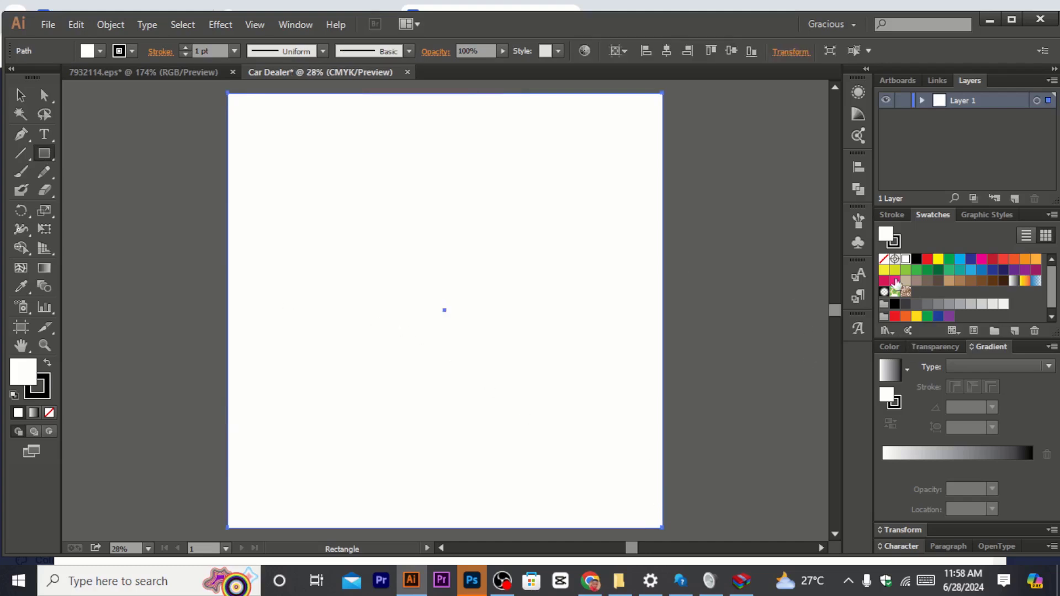
left_click(914, 269)
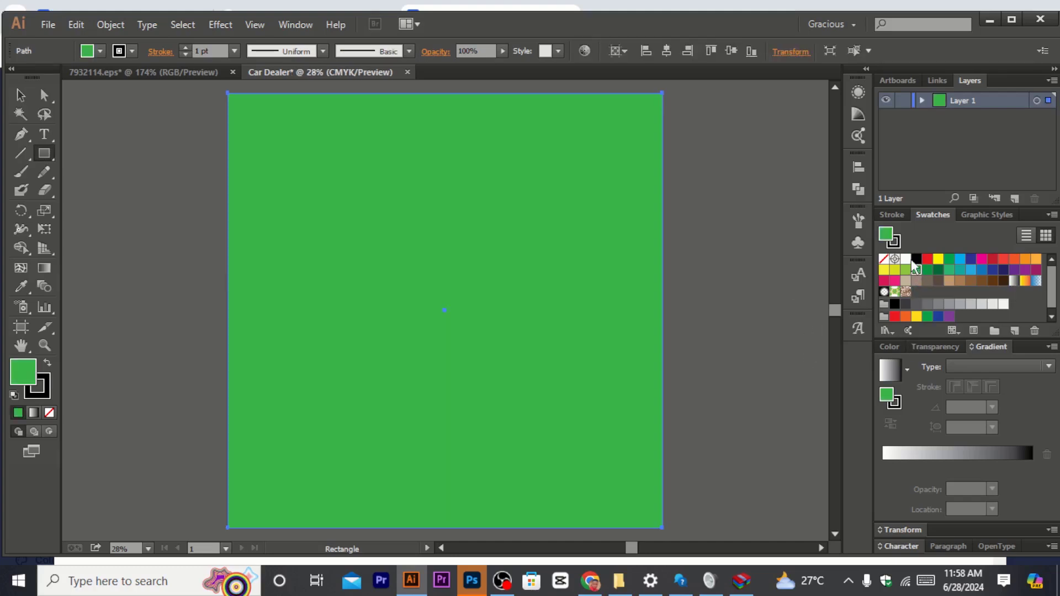
left_click(915, 259)
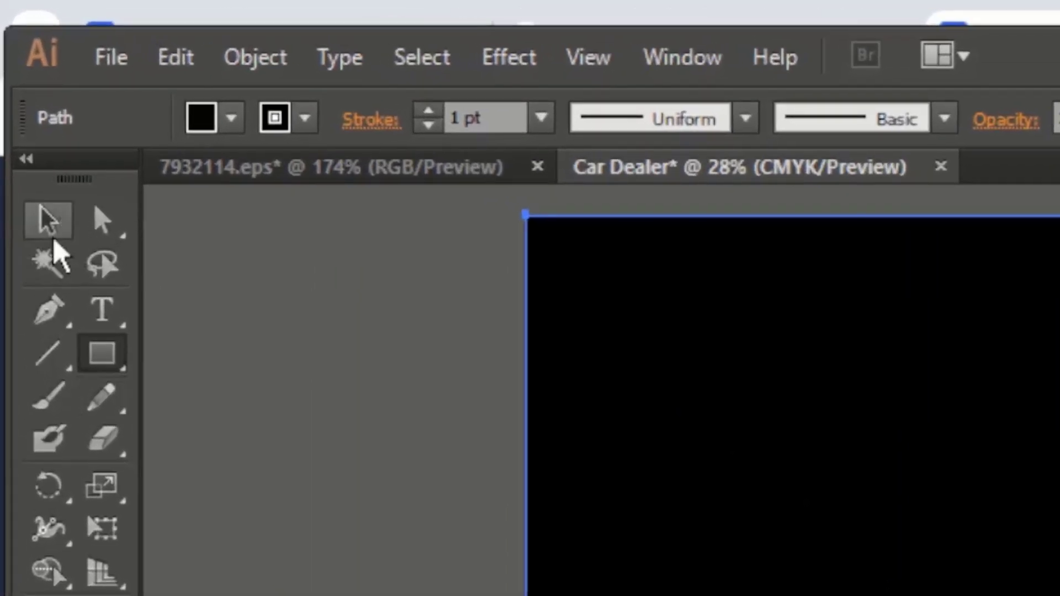
left_click(51, 235)
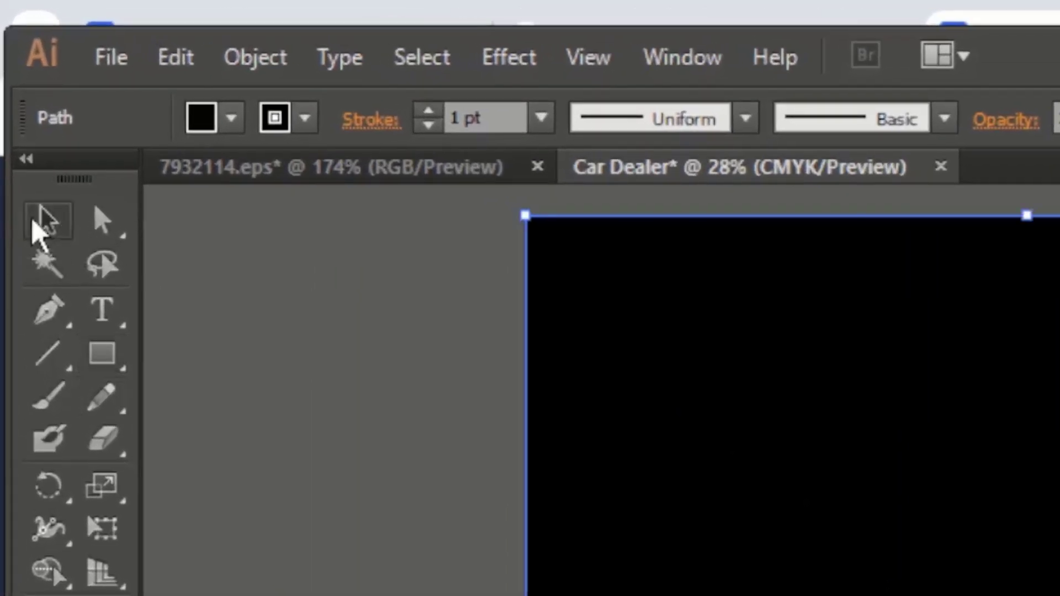
left_click(107, 359)
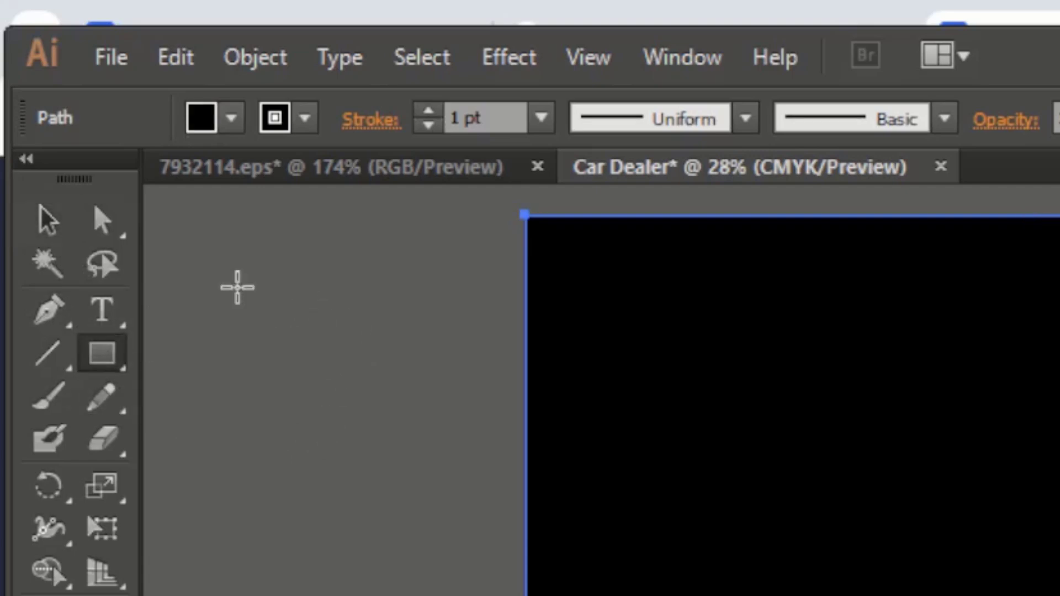
left_click_drag(236, 286, 351, 520)
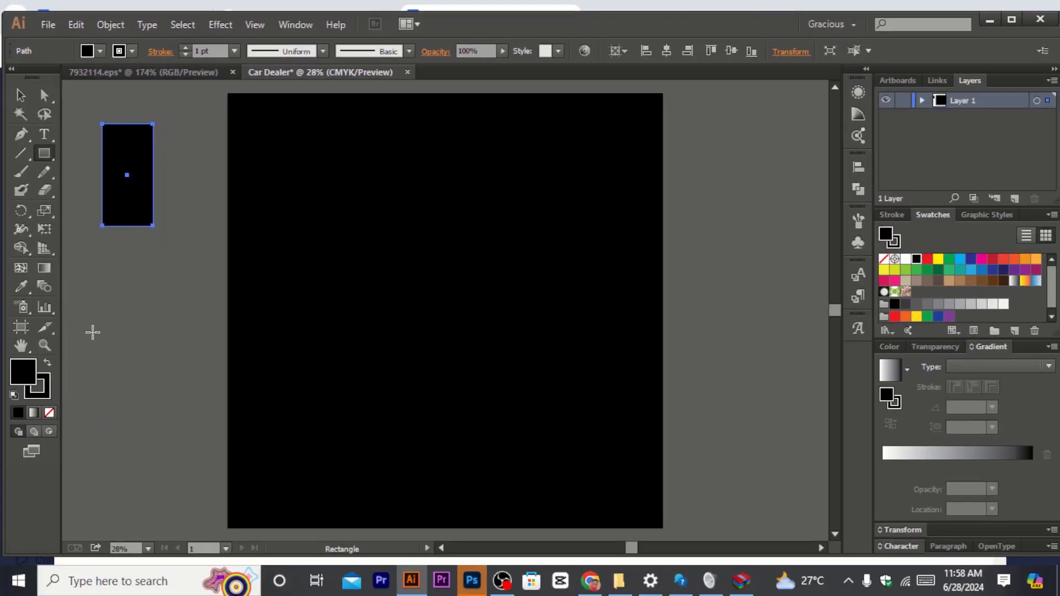
key("Delete")
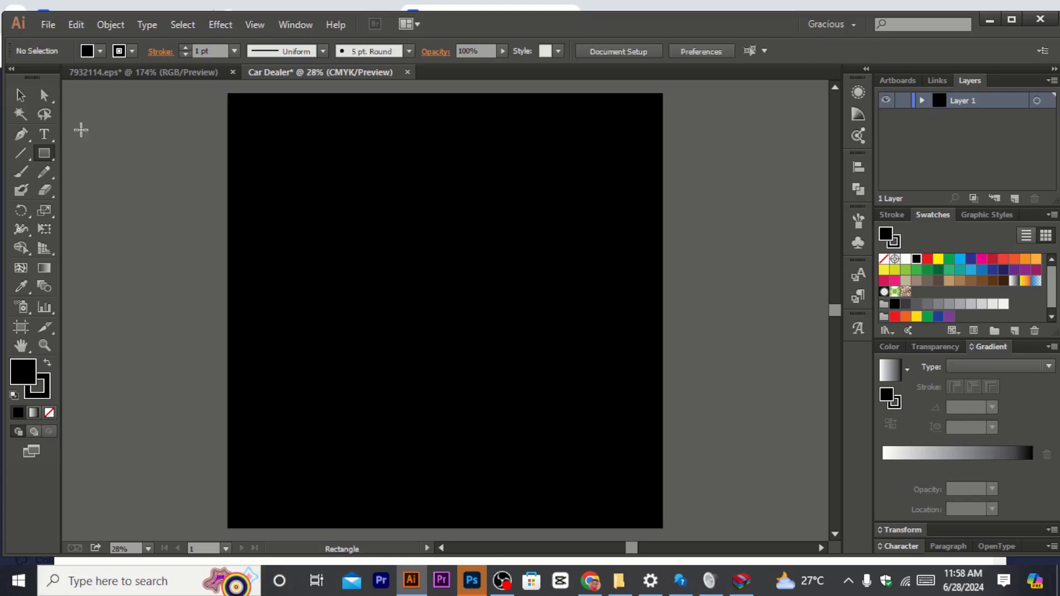
Step: Paste the copied logo onto the black artboard and scale it up
left_click(20, 99)
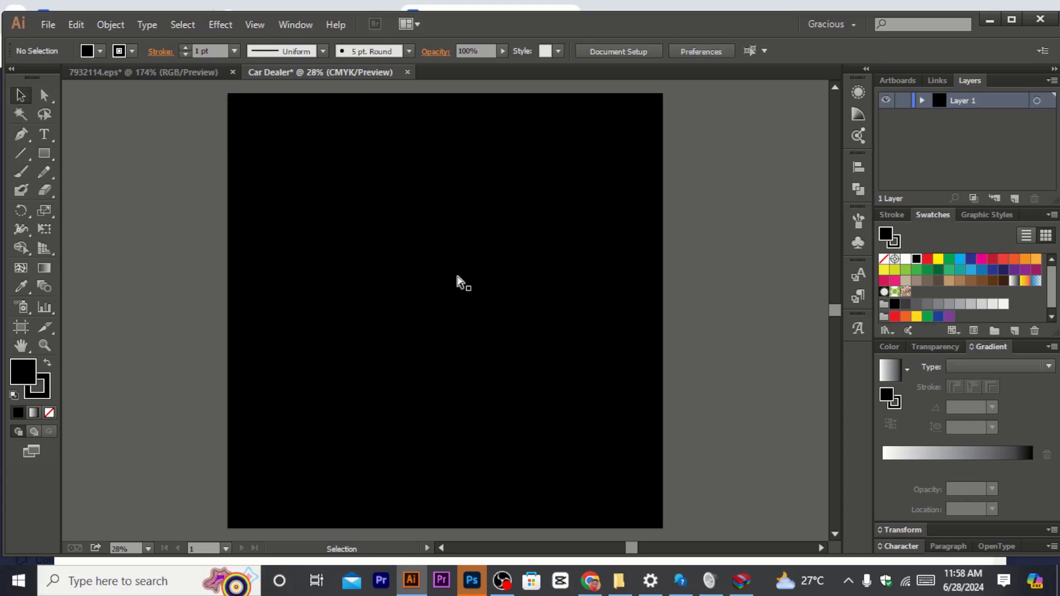
key("a")
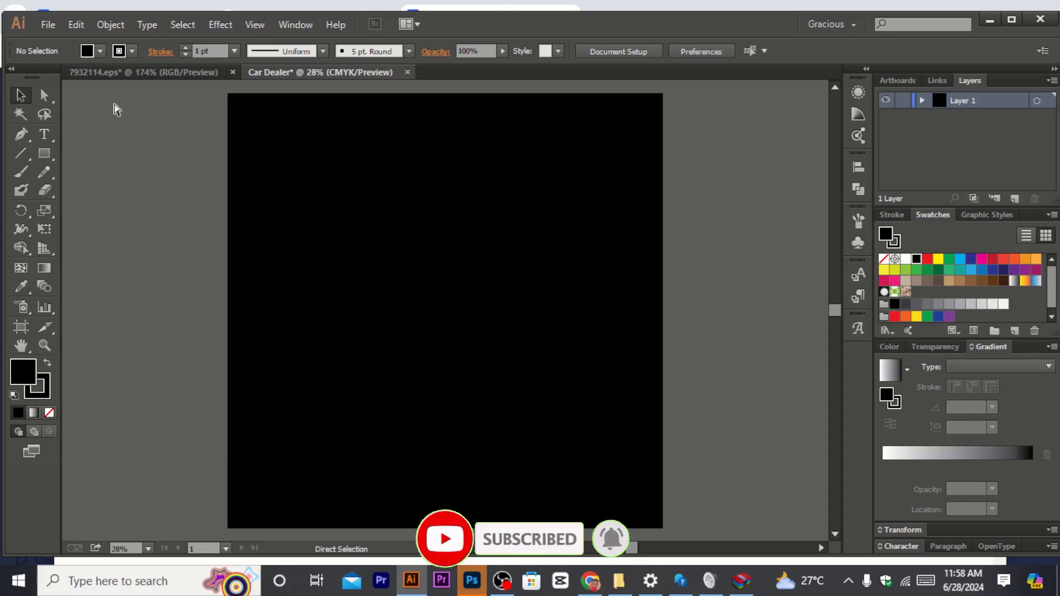
key("v")
key("ctrl+v")
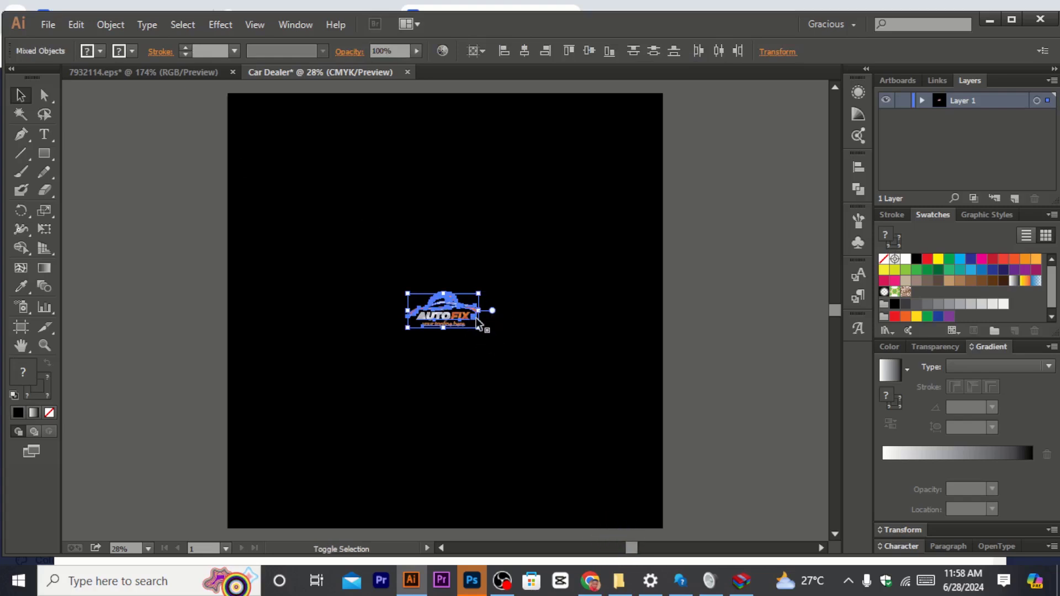
left_click_drag(478, 328, 687, 511)
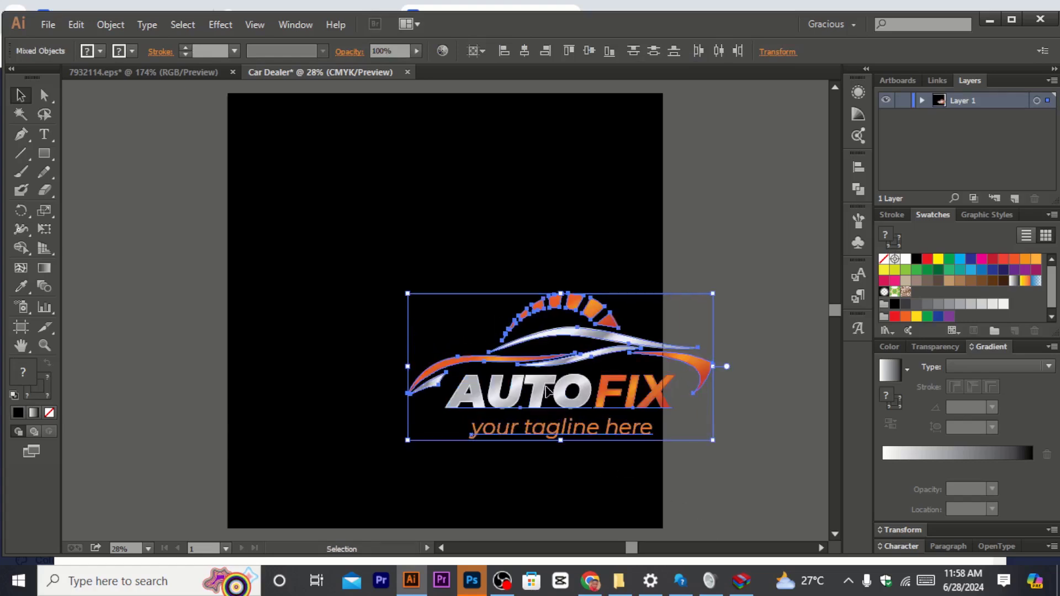
Step: Move and enlarge the pasted logo so it sits centred on the black artboard
left_click_drag(546, 391, 422, 272)
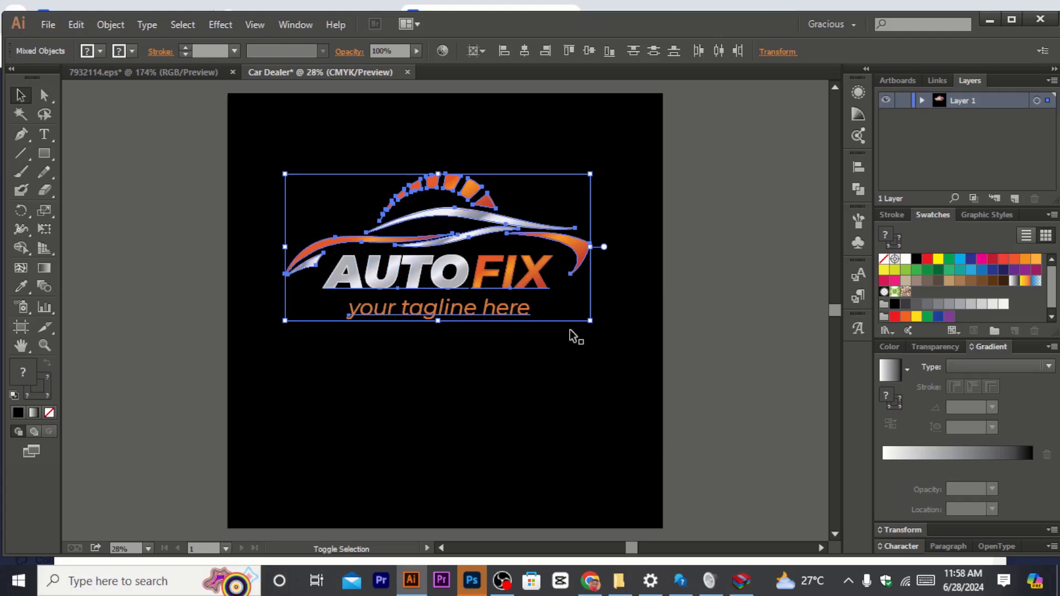
left_click_drag(589, 320, 655, 405)
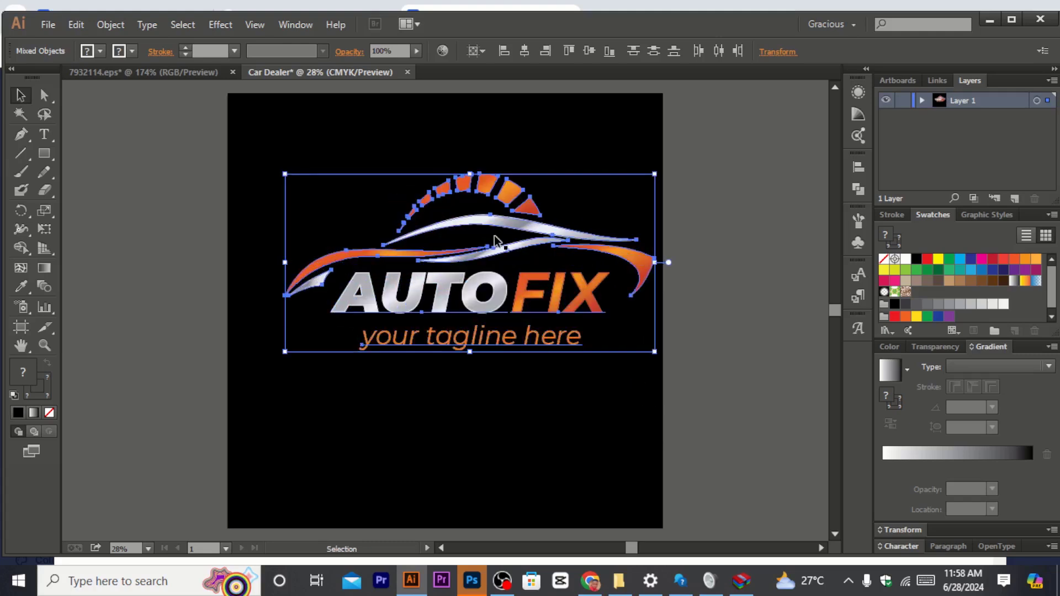
left_click_drag(495, 225, 476, 260)
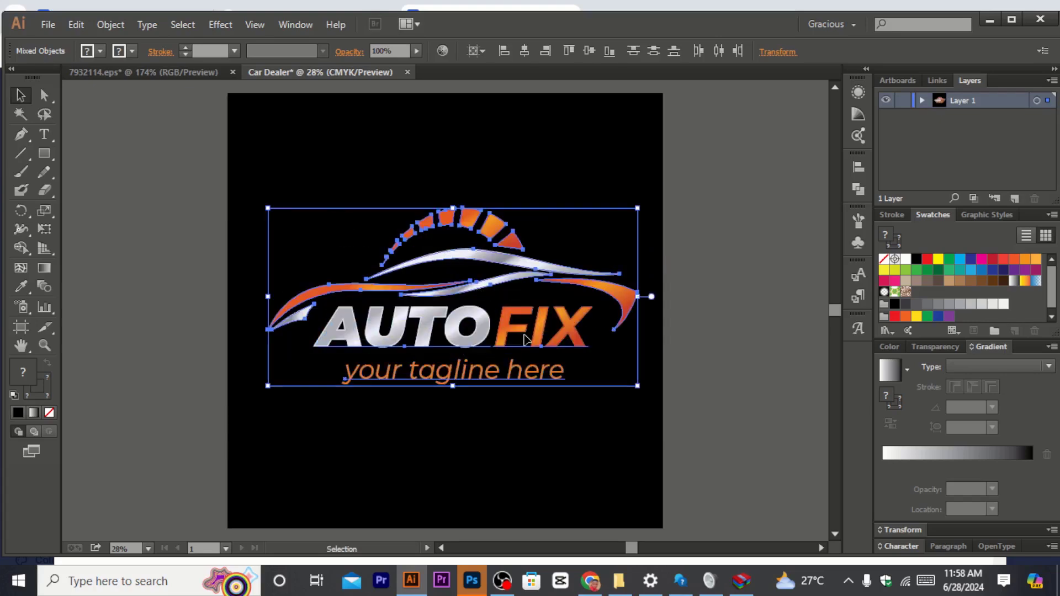
key("Left")
key("Left")
key("Left")
key("Left")
key("Left")
key("Left")
key("Left")
key("Left")
key("Left")
key("Left")
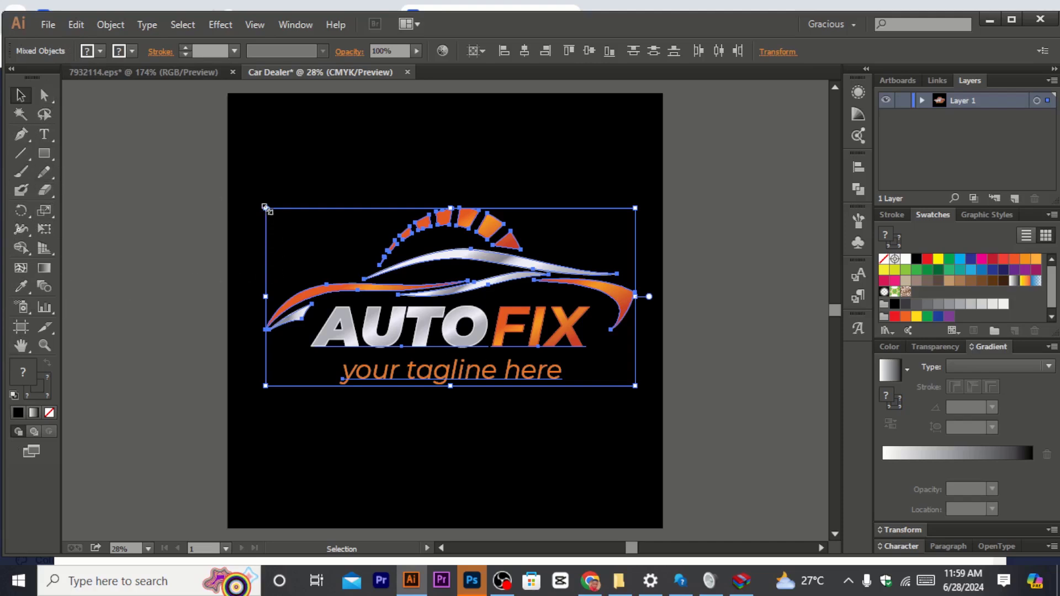
left_click_drag(265, 208, 251, 142)
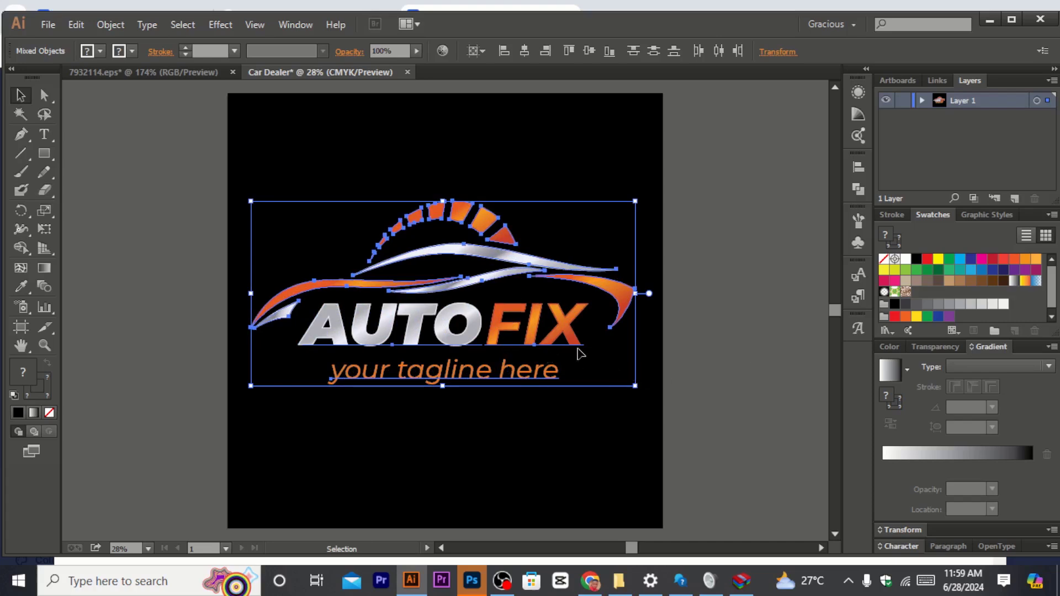
left_click(727, 324)
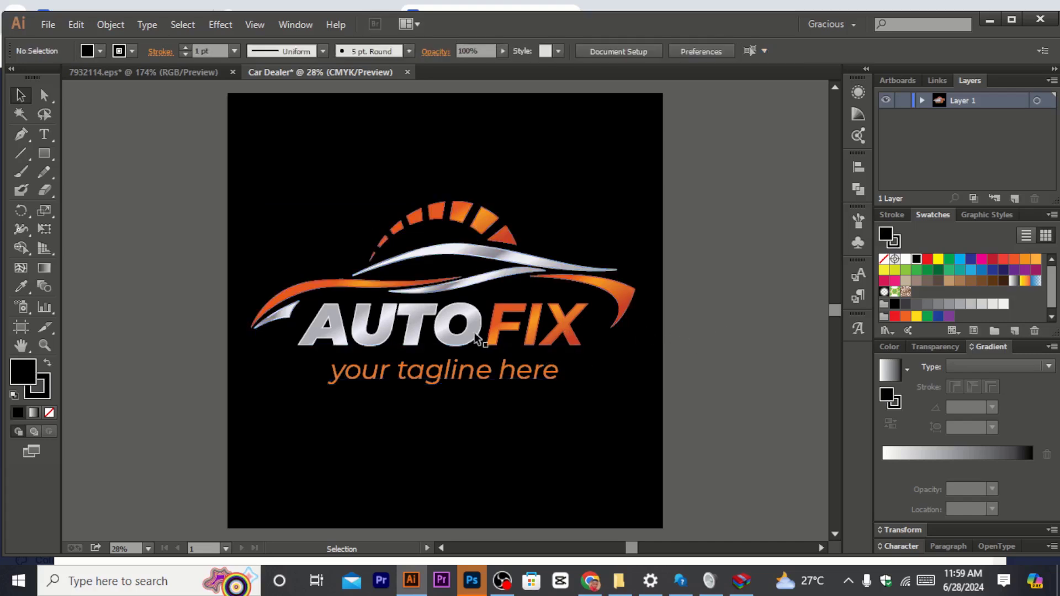
Step: Open the logo group for text editing and try deleting letters from AUTO, undoing the deletions
left_click(445, 332)
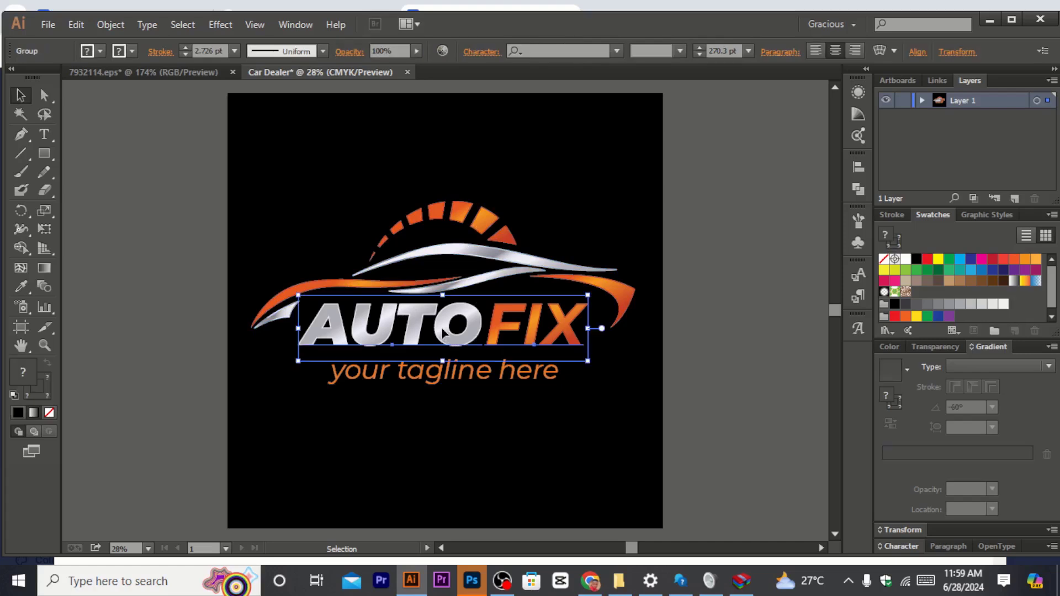
double_click(444, 332)
double_click(444, 332)
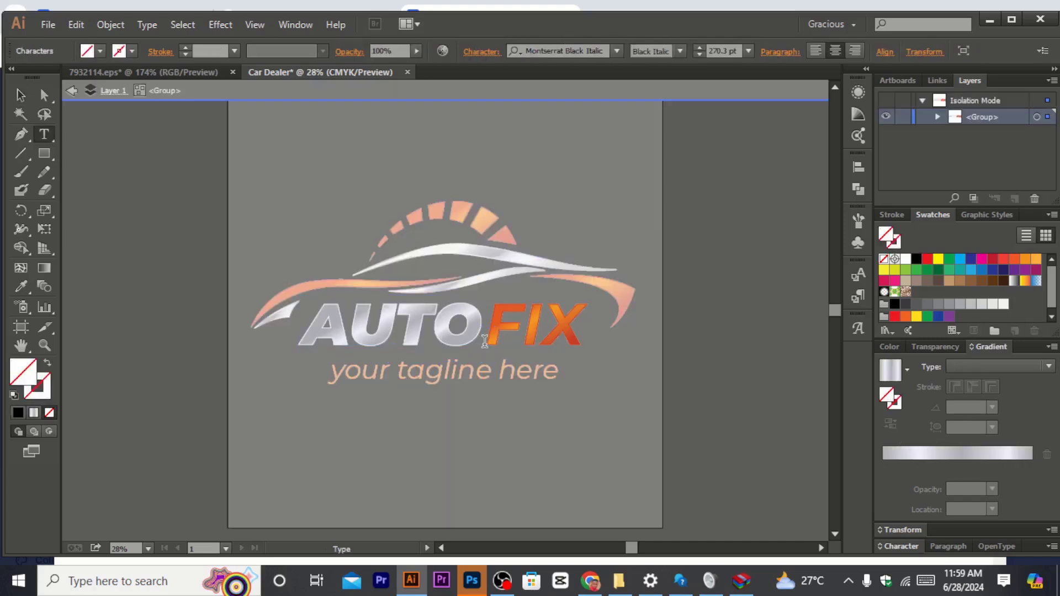
key("BackSpace")
key("BackSpace")
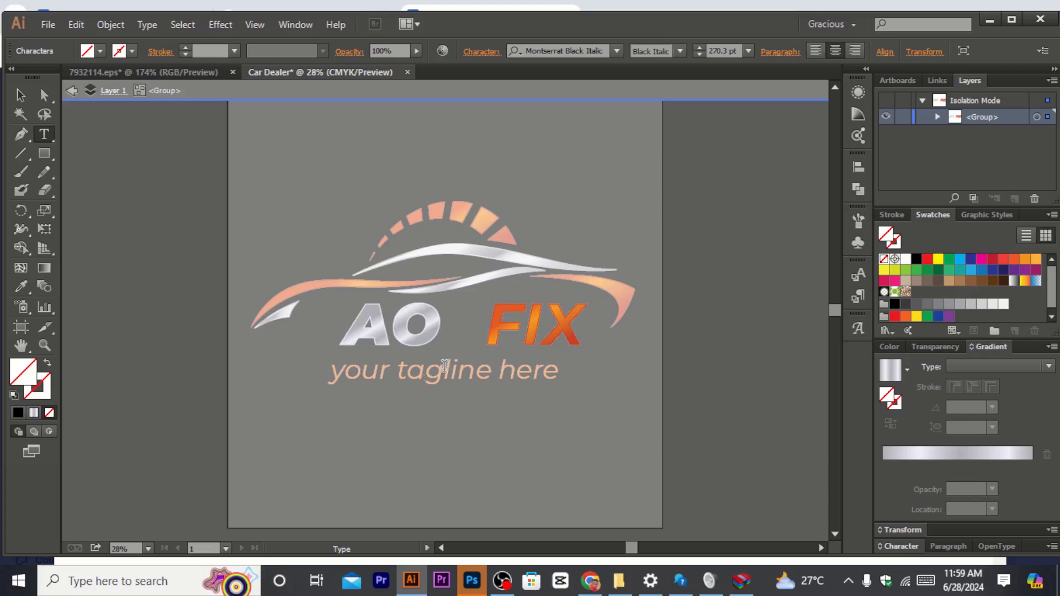
key("ctrl+z")
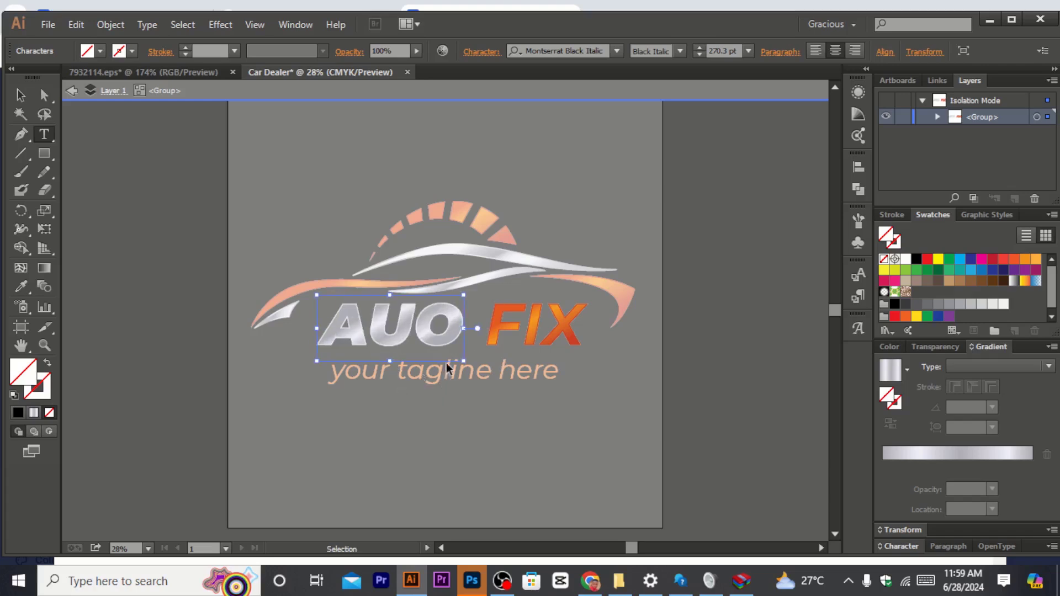
key("ctrl+z")
key("ctrl+z")
key("ctrl+z")
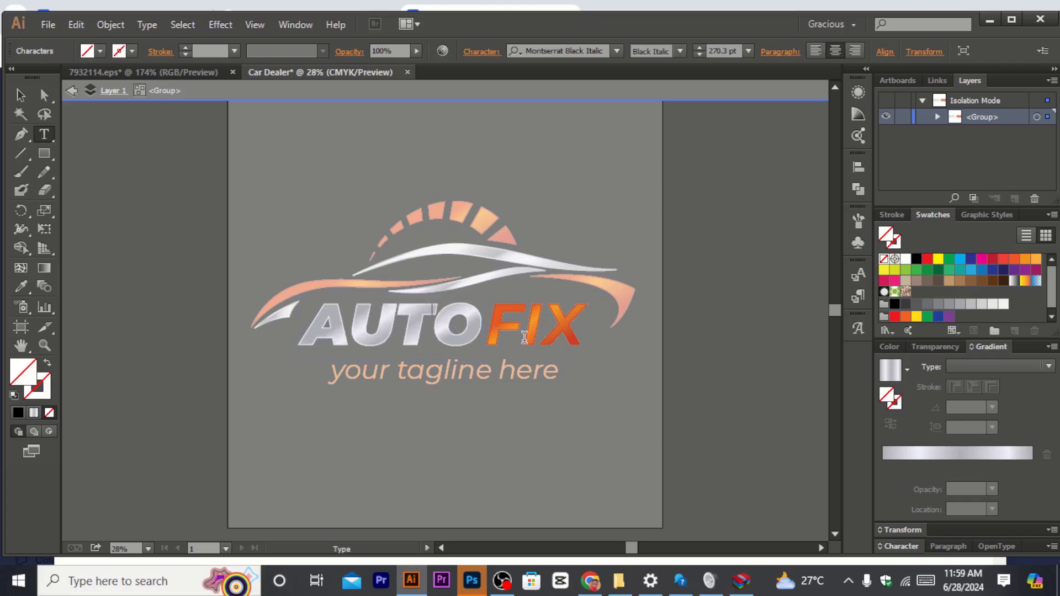
key("Escape")
Step: Replace the word FIX with CAR in the logo name and leave the group editing
left_click(555, 330)
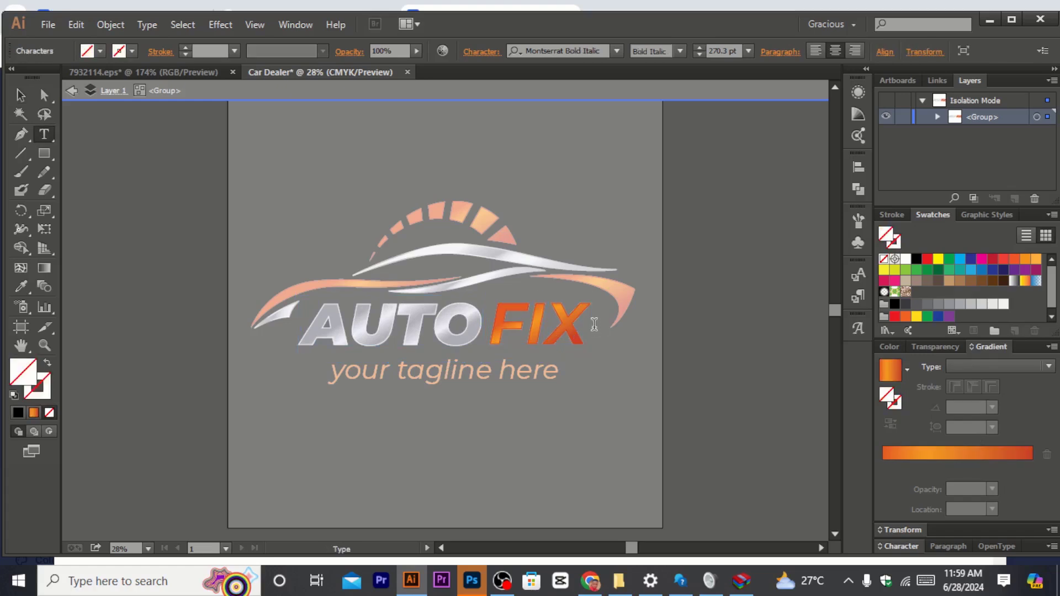
key("BackSpace")
key("BackSpace")
key("BackSpace")
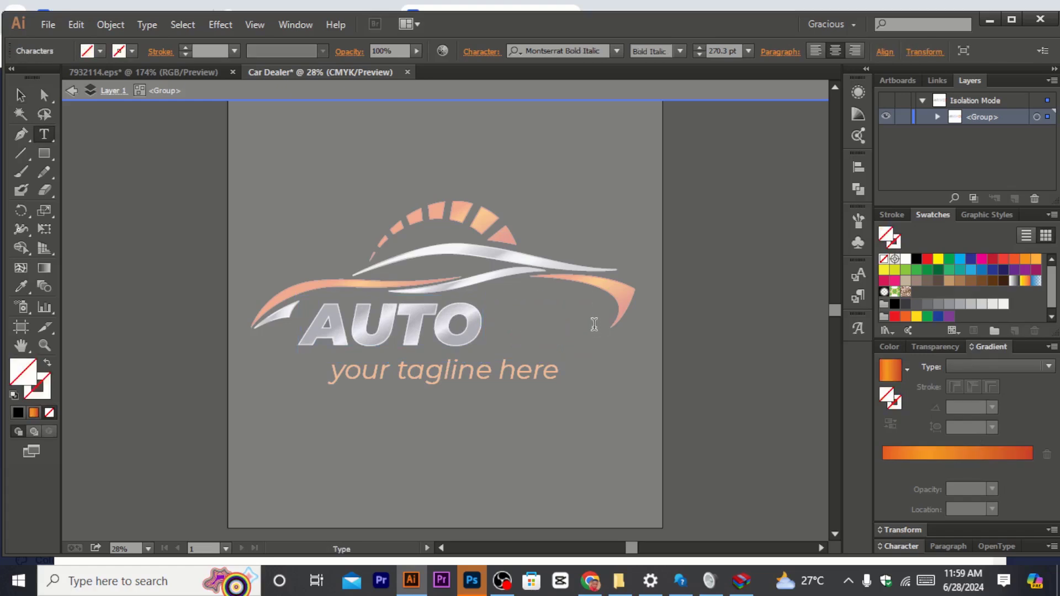
type("car")
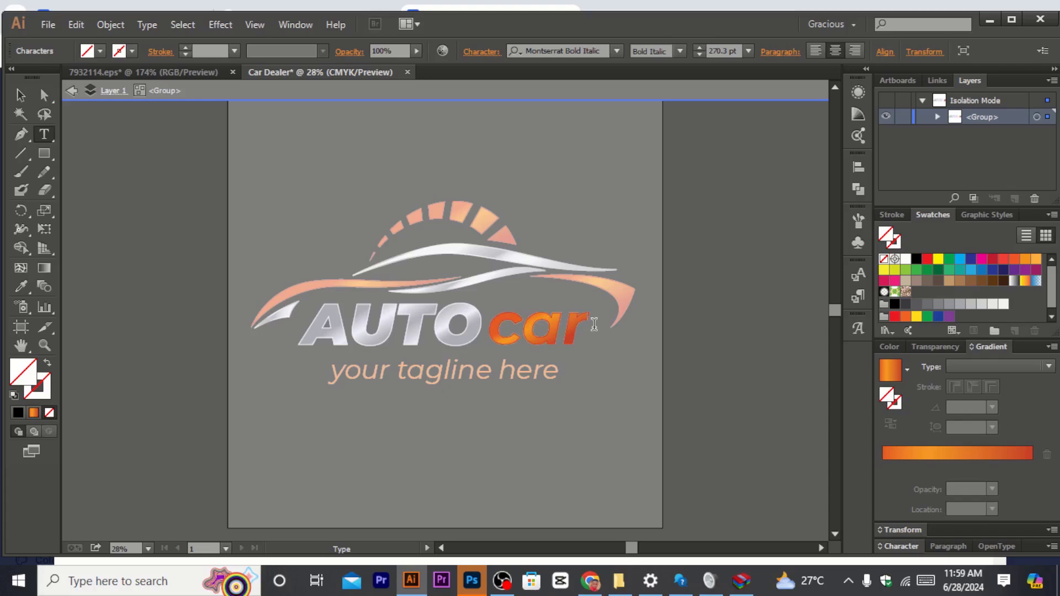
key("BackSpace")
key("BackSpace")
key("BackSpace")
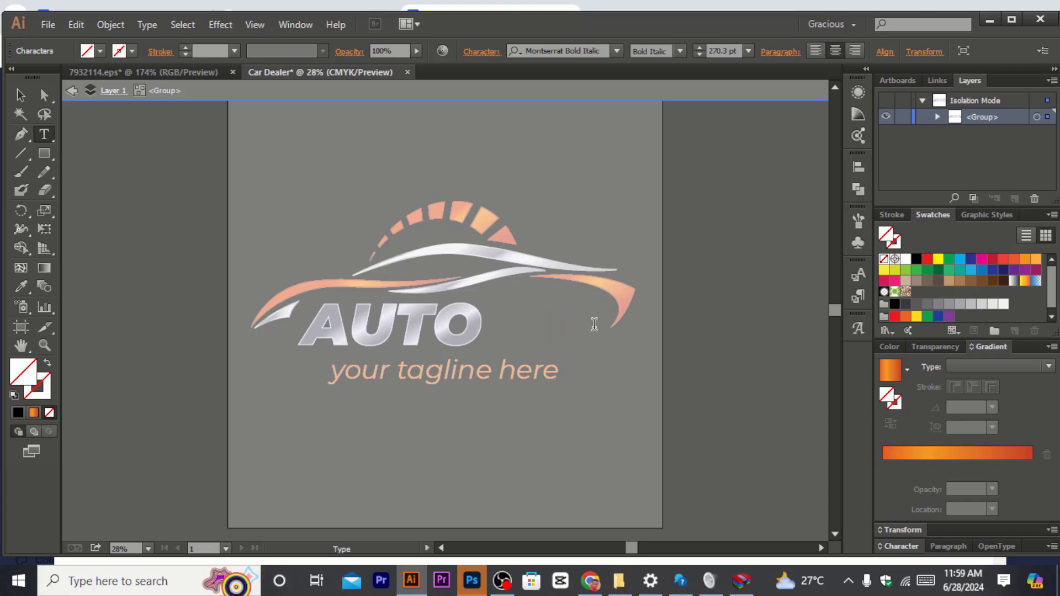
type("CAR")
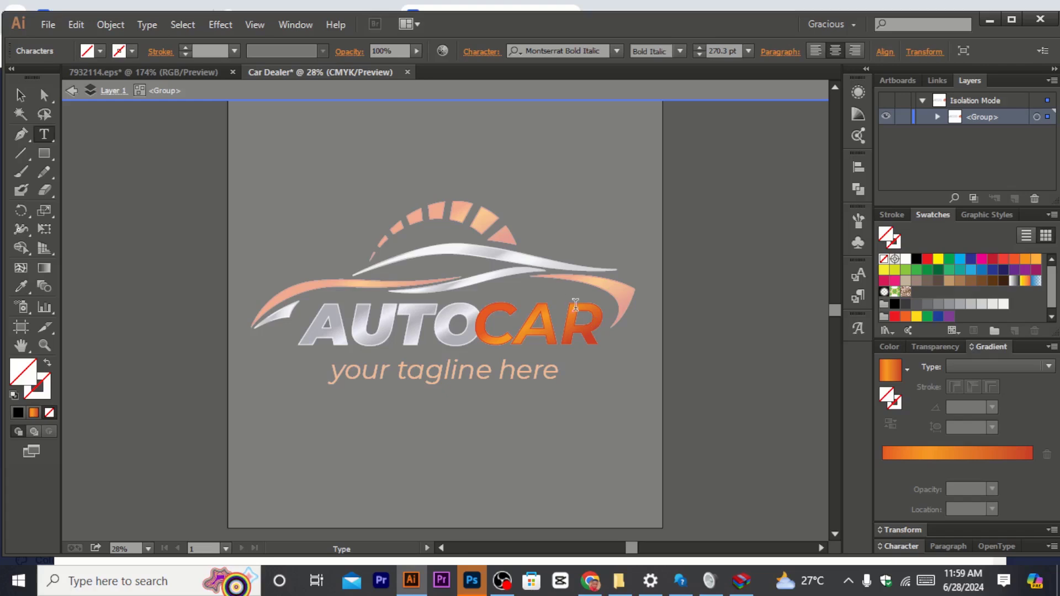
key("Escape")
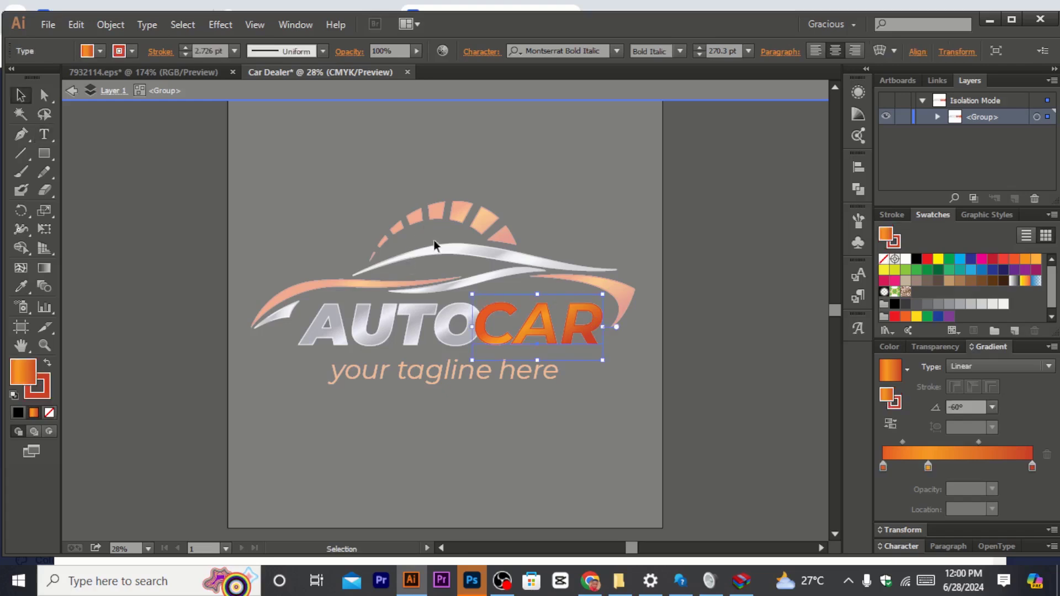
key("Escape")
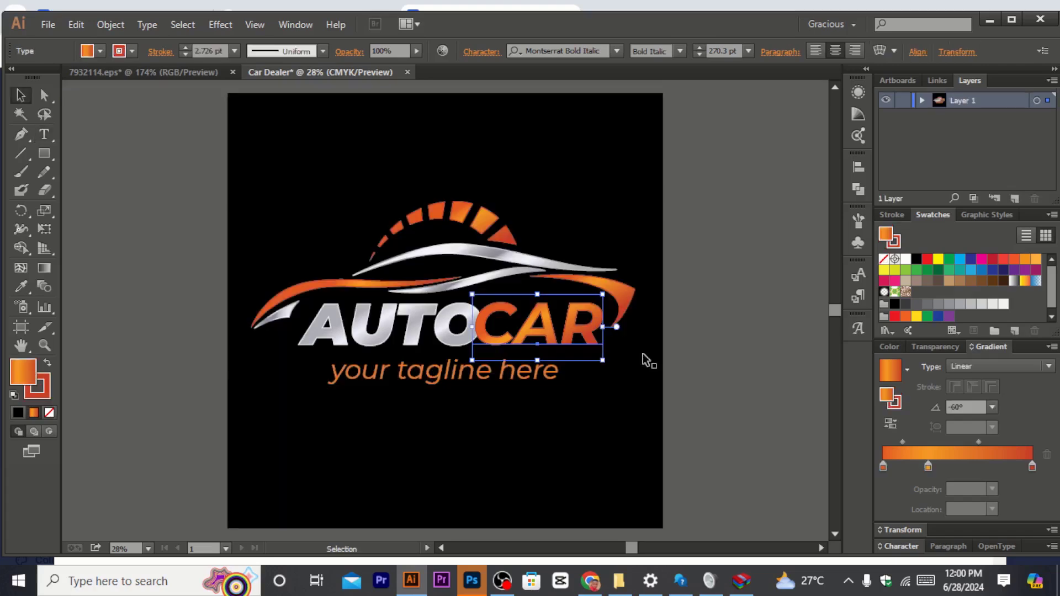
Step: Try recolouring the CAR text with black, yellow and brown swatches, then undo the colour changes
left_click(917, 259)
left_click(938, 259)
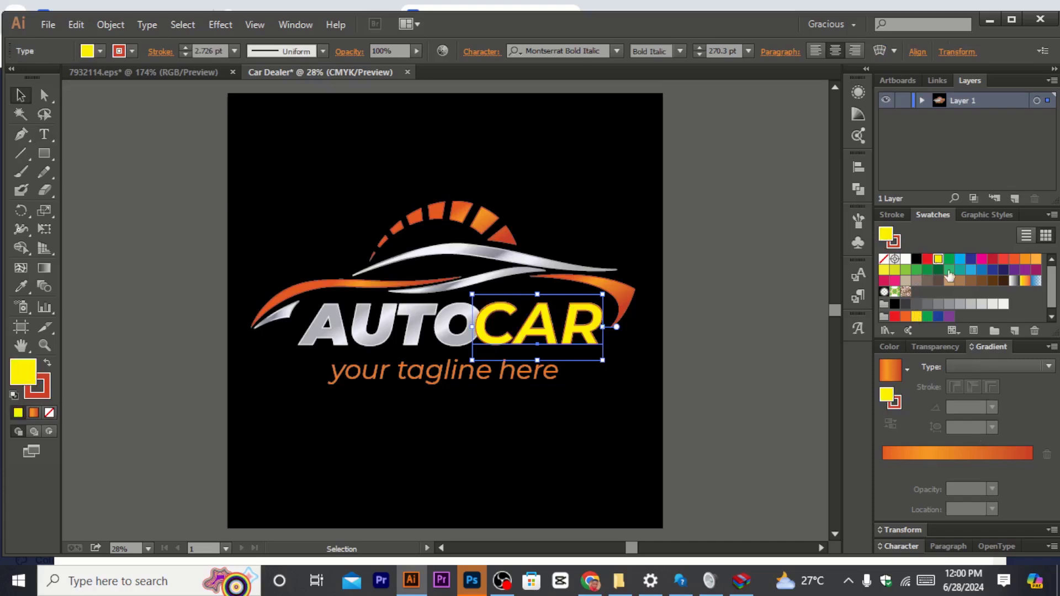
left_click(991, 282)
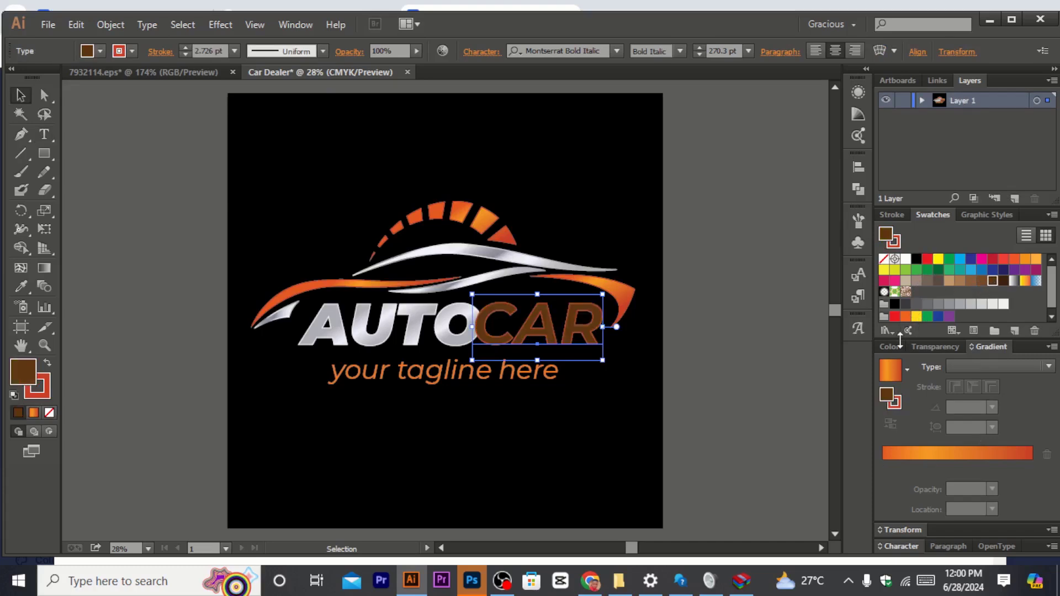
key("ctrl+z")
key("ctrl+z")
key("ctrl+z")
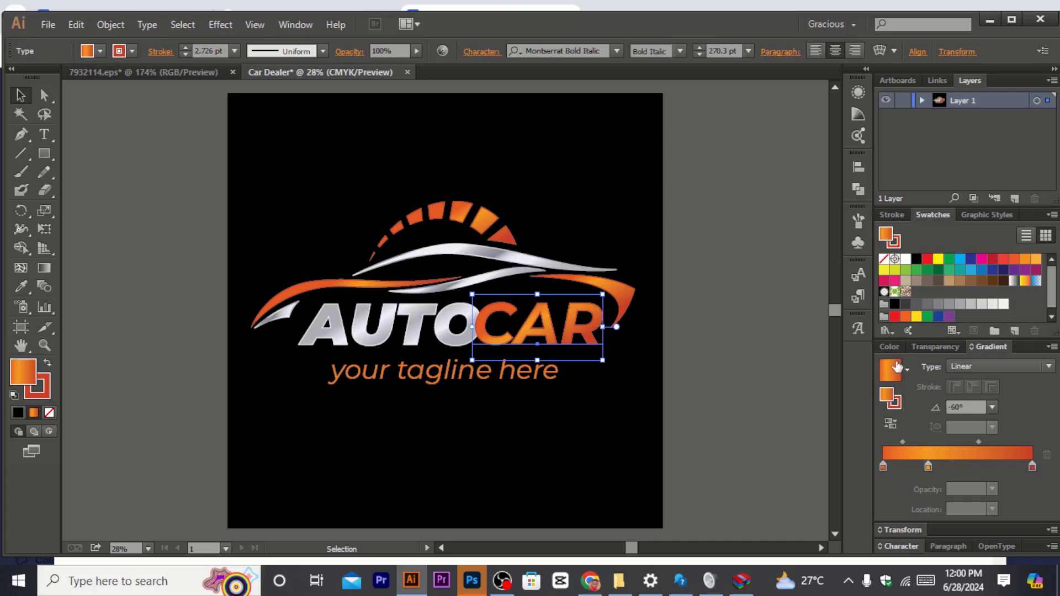
Step: Nudge the CAR text slightly to the right
key("Right")
key("Right")
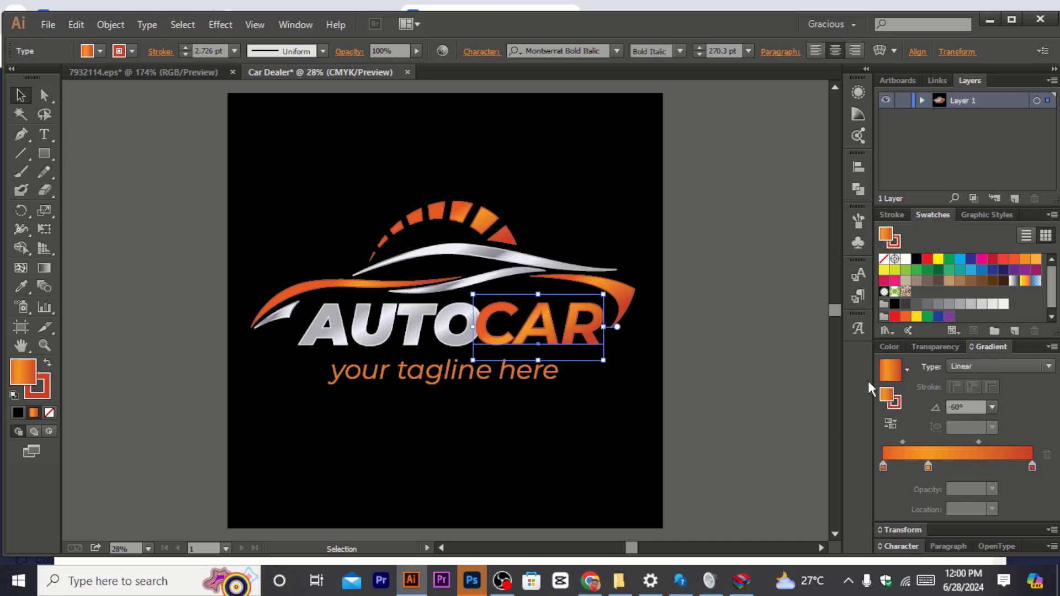
key("Right")
key("Right")
key("Right")
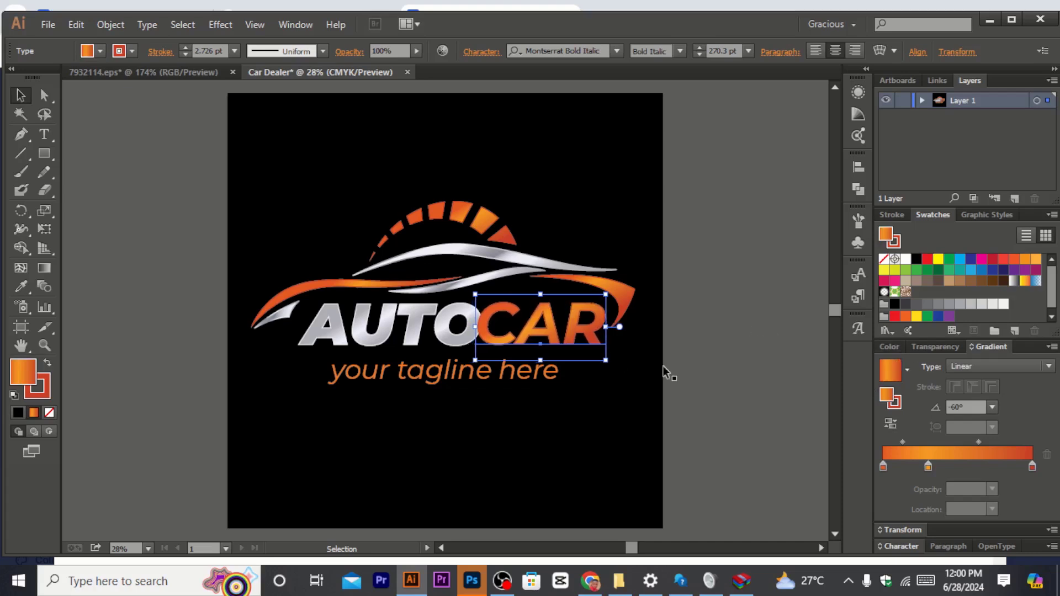
Step: Select the AUTO CAR name and reduce its font size step by step to 260 pt
left_click(424, 328, "shift")
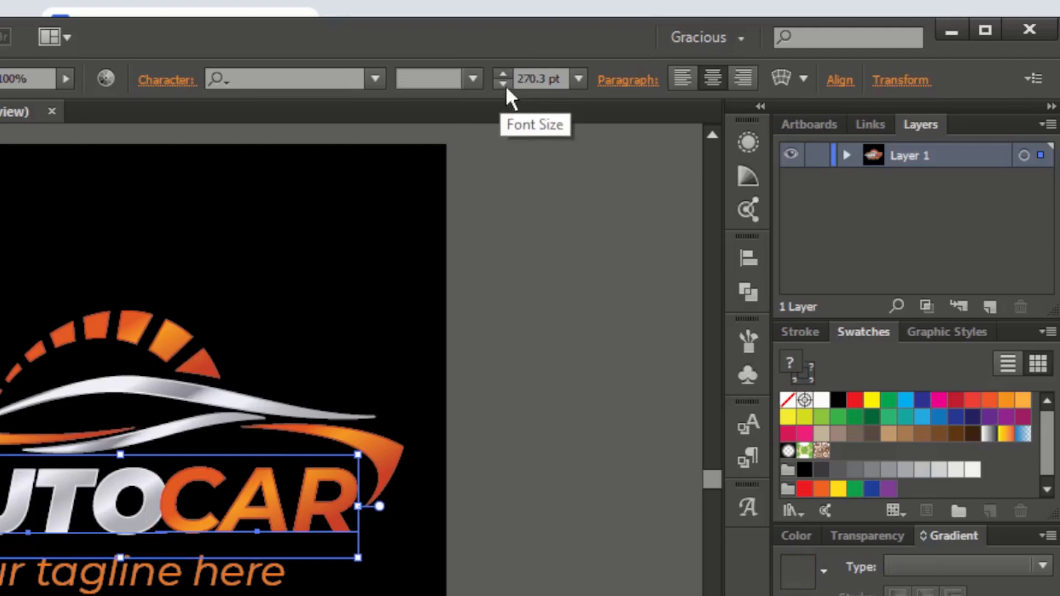
left_click(502, 83)
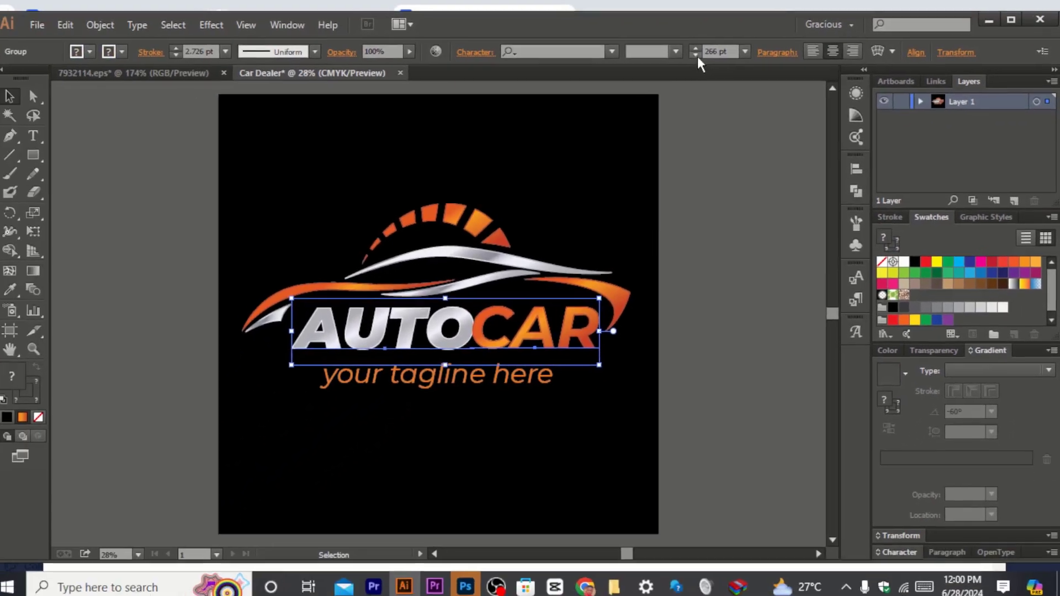
left_click(696, 55)
left_click(696, 55)
left_click(696, 56)
left_click(696, 55)
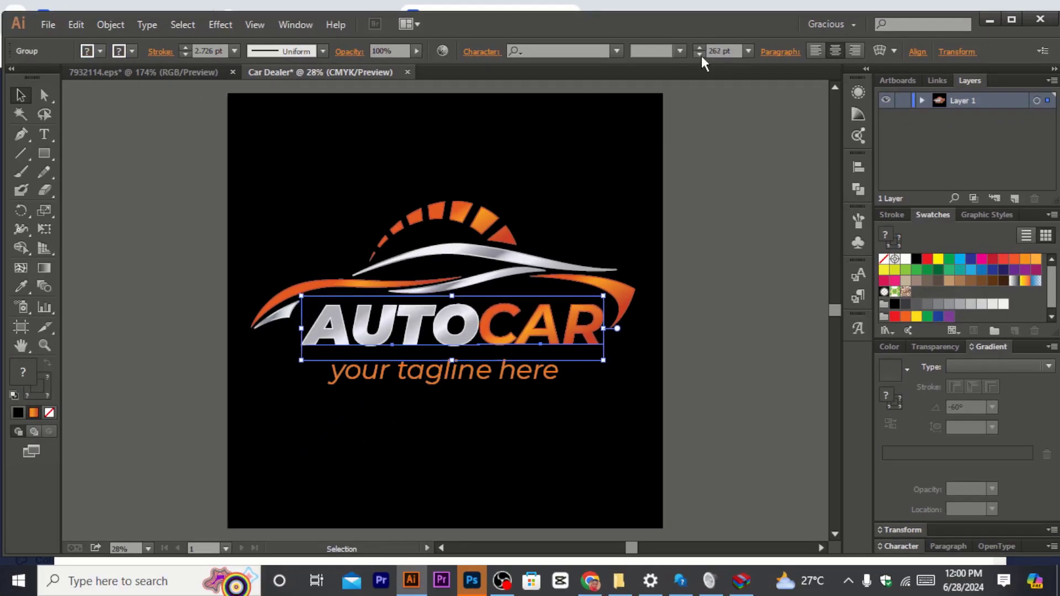
left_click(700, 56)
left_click(700, 55)
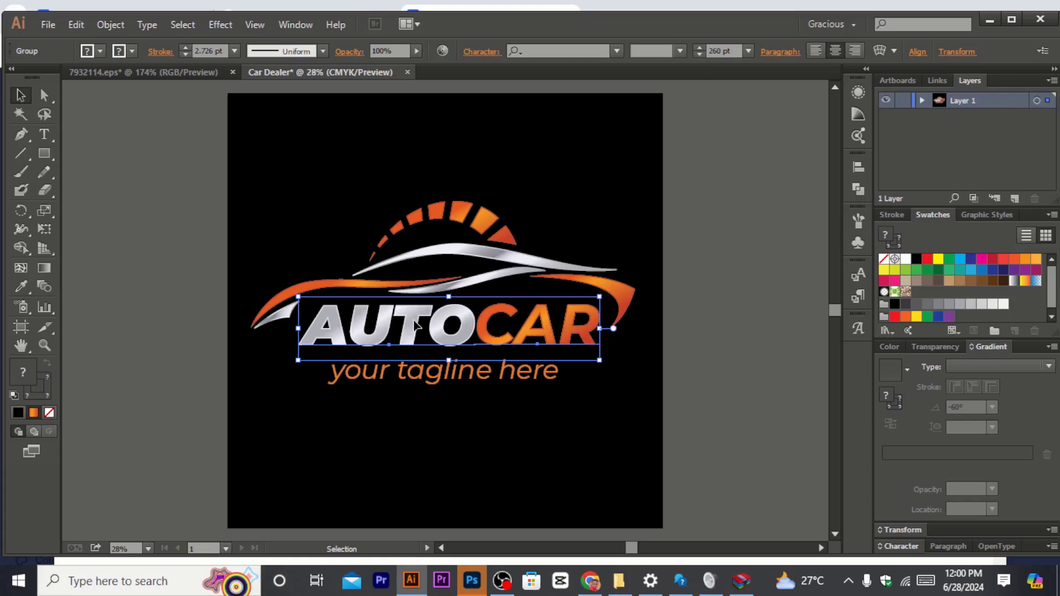
Step: Enter the name group and nudge the AUTO text to the left, away from CAR
double_click(478, 320)
left_click(482, 329)
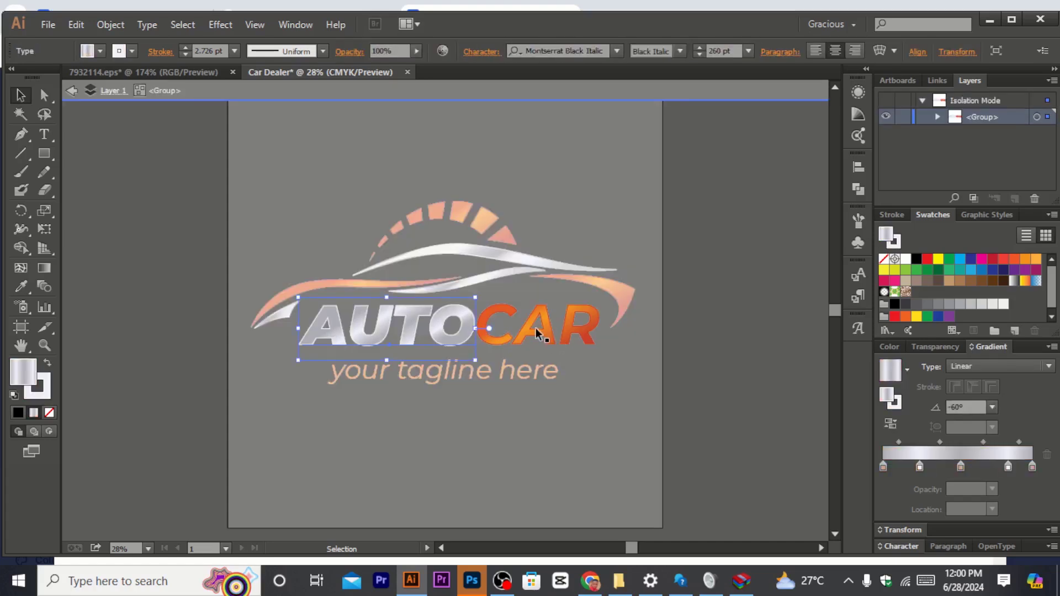
key("Left")
key("Left")
key("Left")
key("Left")
key("Left")
key("Left")
key("Left")
key("Left")
key("Left")
key("Left")
key("Left")
key("Left")
key("Left")
key("Left")
key("Left")
key("Left")
key("Left")
key("Left")
key("Left")
key("Left")
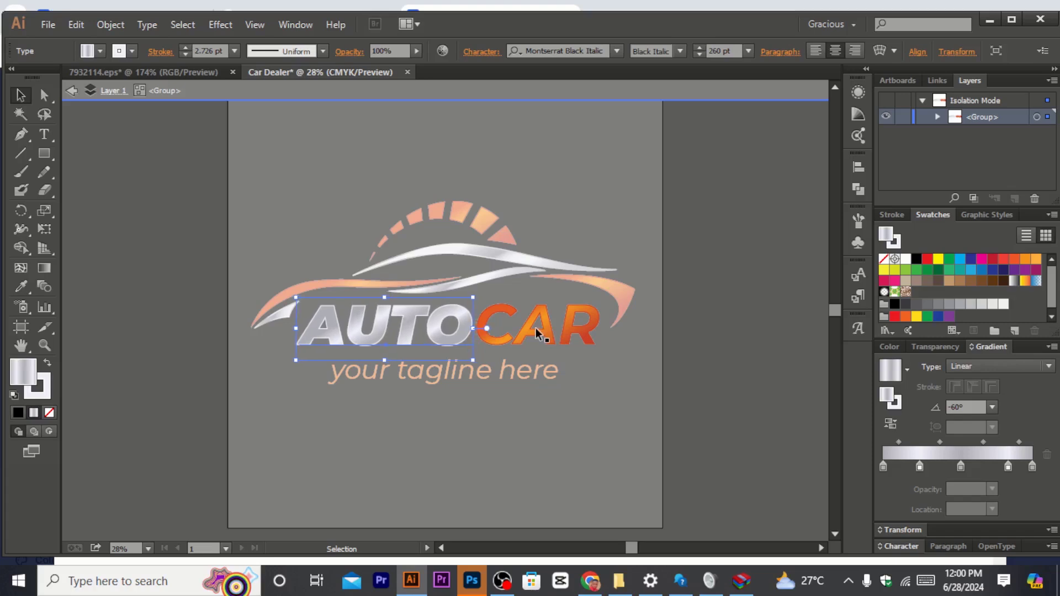
key("Escape")
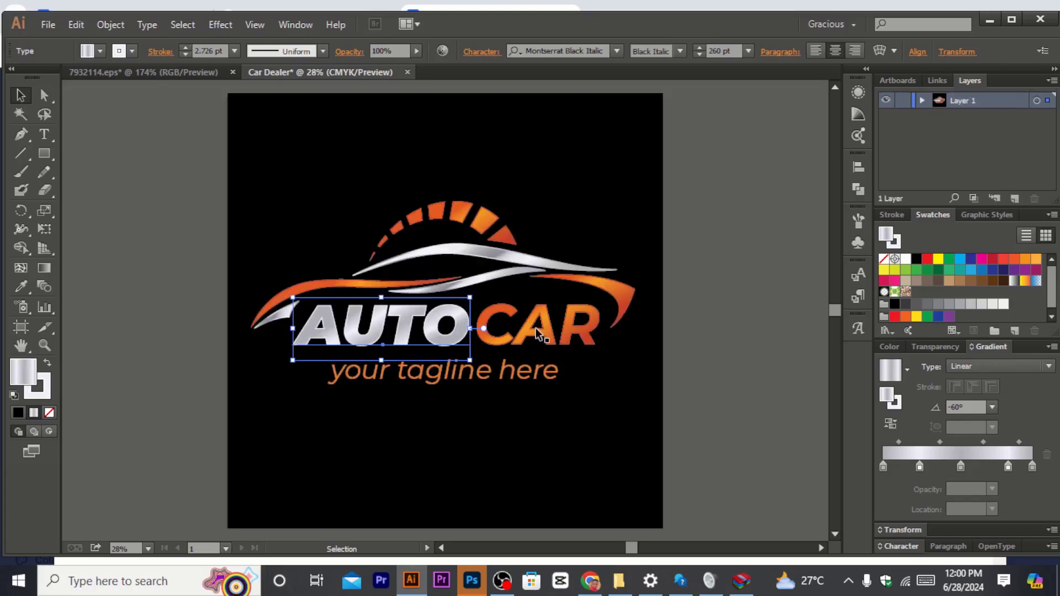
key("Left")
key("Left")
key("Left")
key("Left")
key("Left")
key("Left")
key("Left")
key("Left")
key("Left")
key("Left")
key("Left")
key("Left")
key("Left")
key("Left")
key("Left")
key("Left")
key("Left")
key("Left")
key("Left")
key("Left")
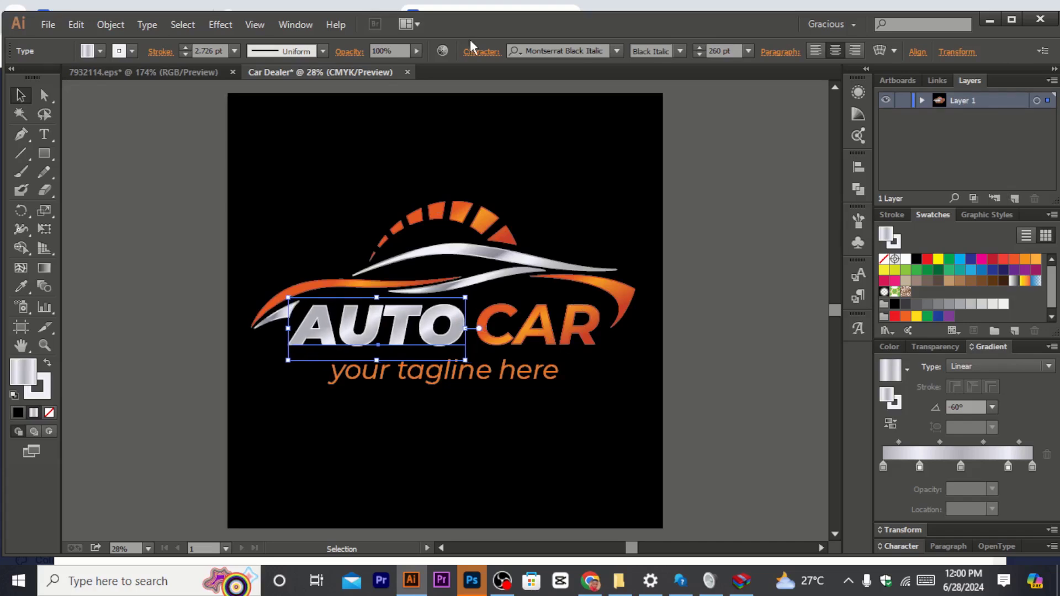
Step: Replace the tagline text with "Your no.1 Car Dealer", capitalising the first letter
left_click(508, 375)
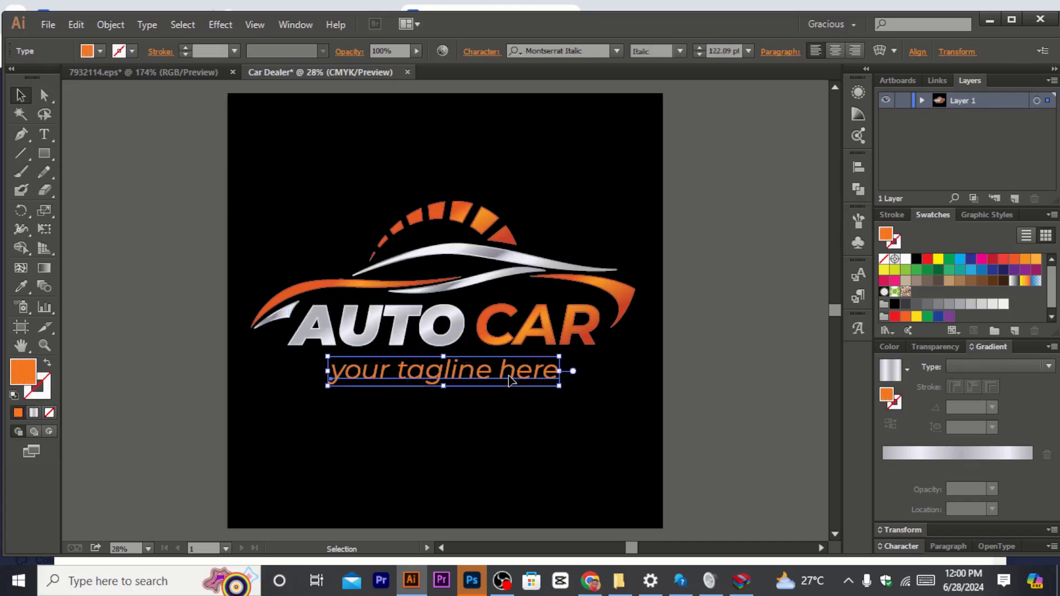
double_click(509, 380)
left_click_drag(559, 369, 296, 351)
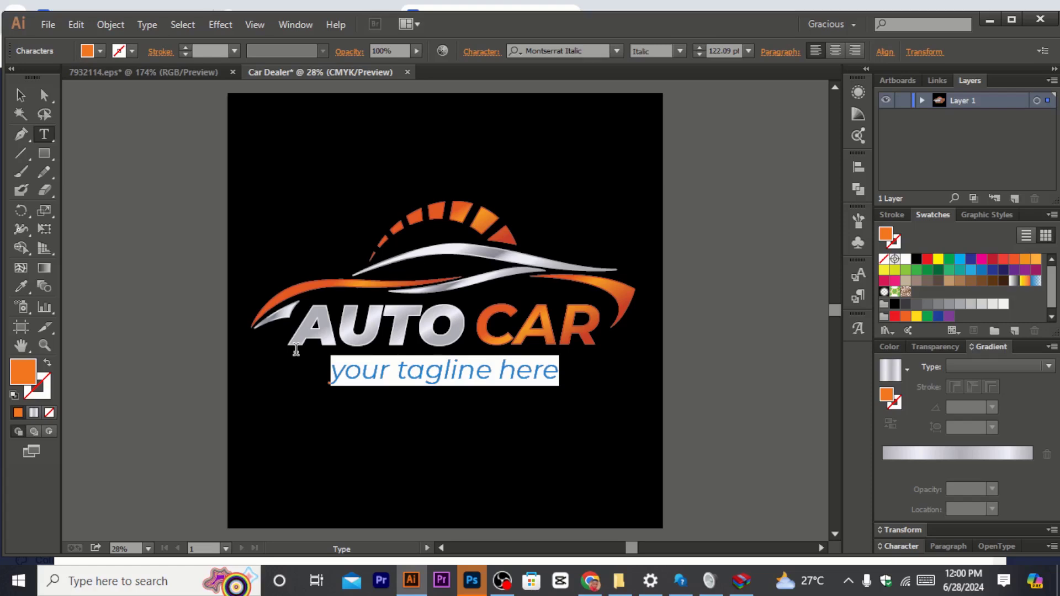
type("your no.1")
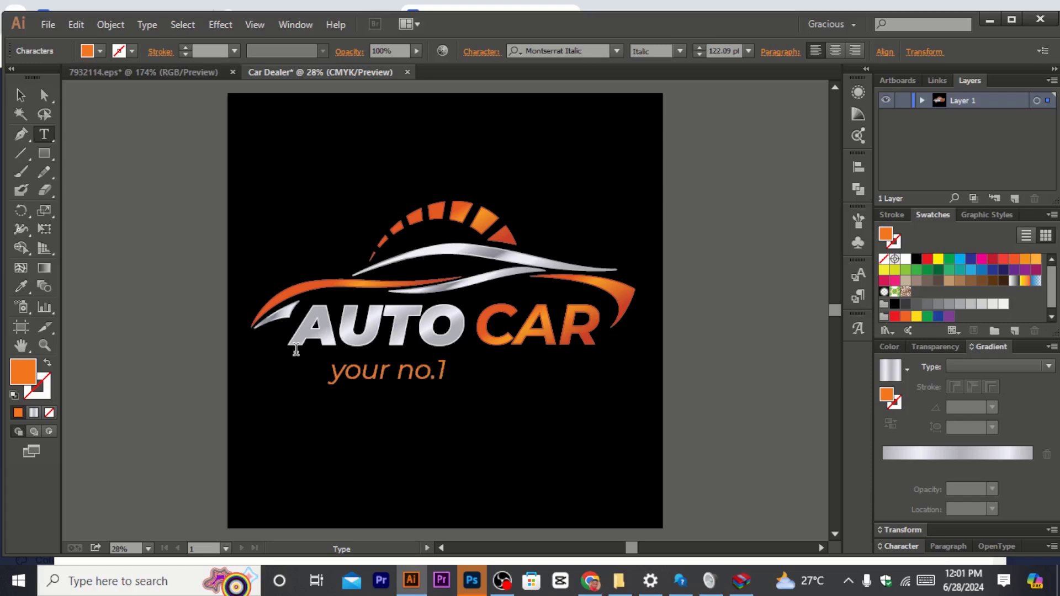
type("Car D")
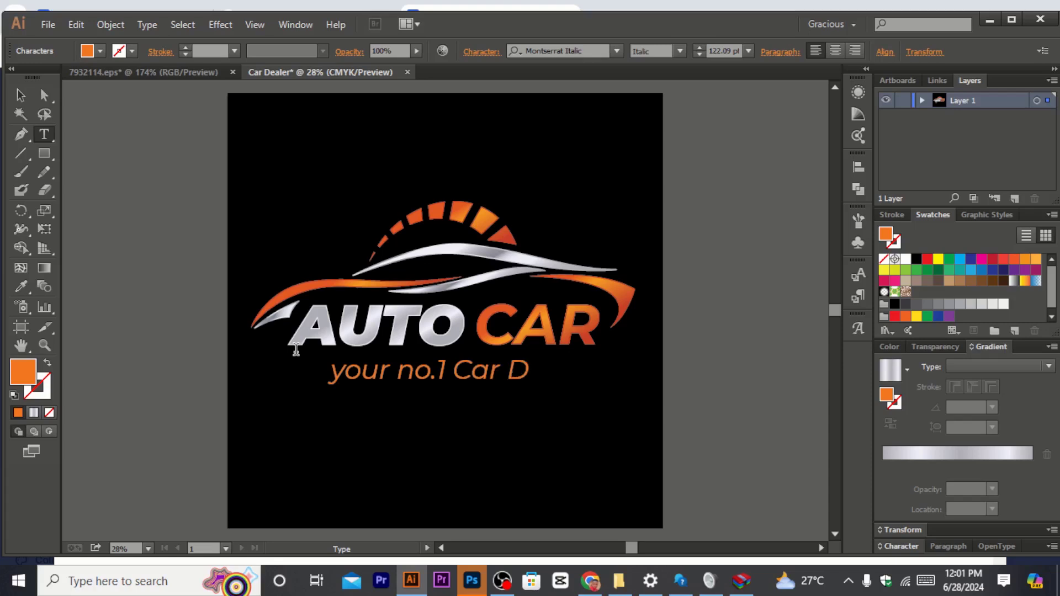
type("eale")
left_click(349, 368)
key("BackSpace")
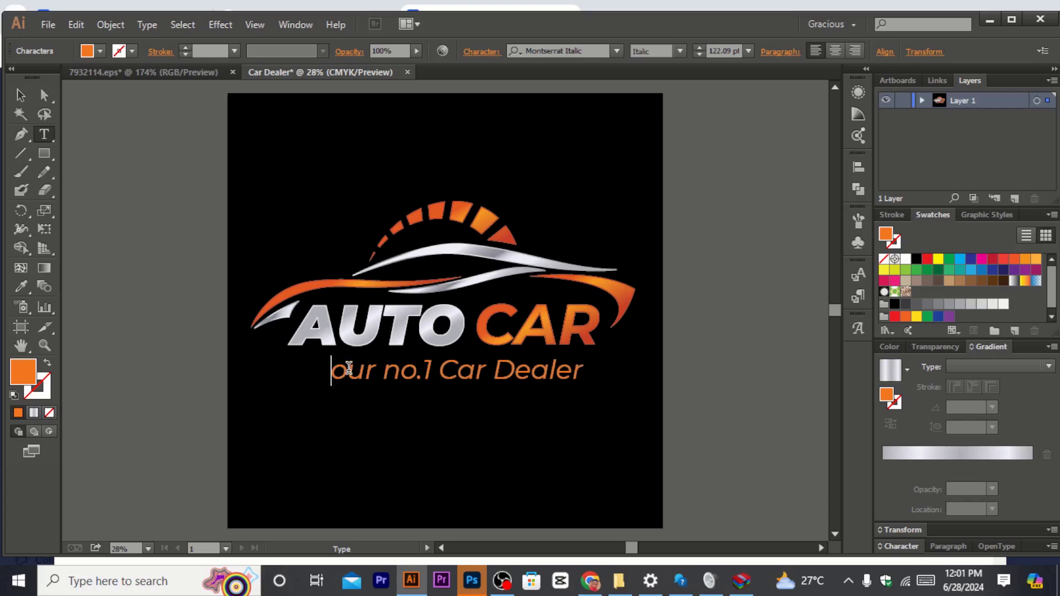
type("Y")
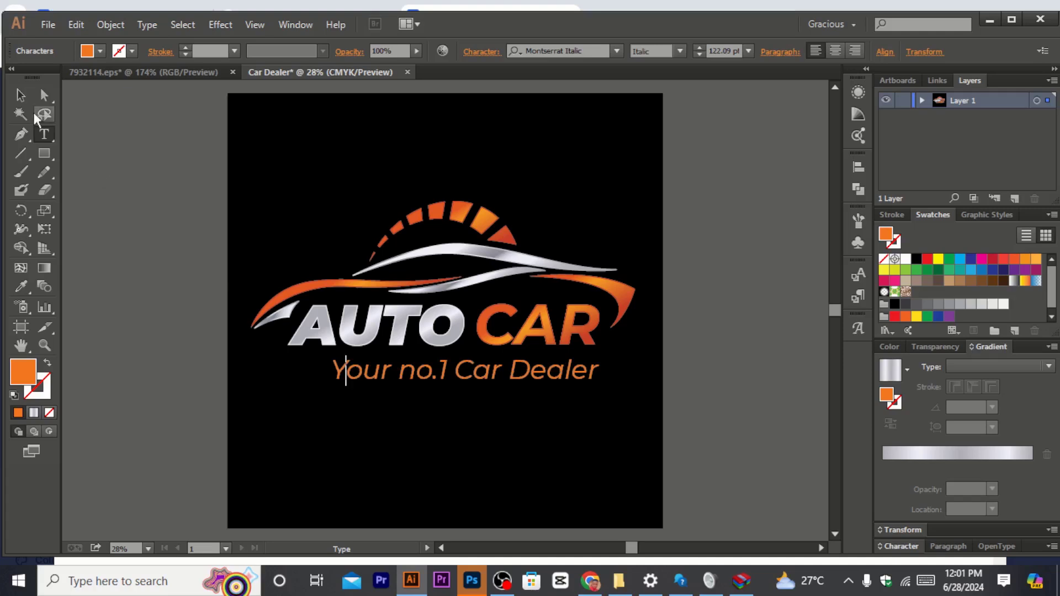
Step: Nudge the tagline to the left and slightly up under the AUTO CAR name
key("Escape")
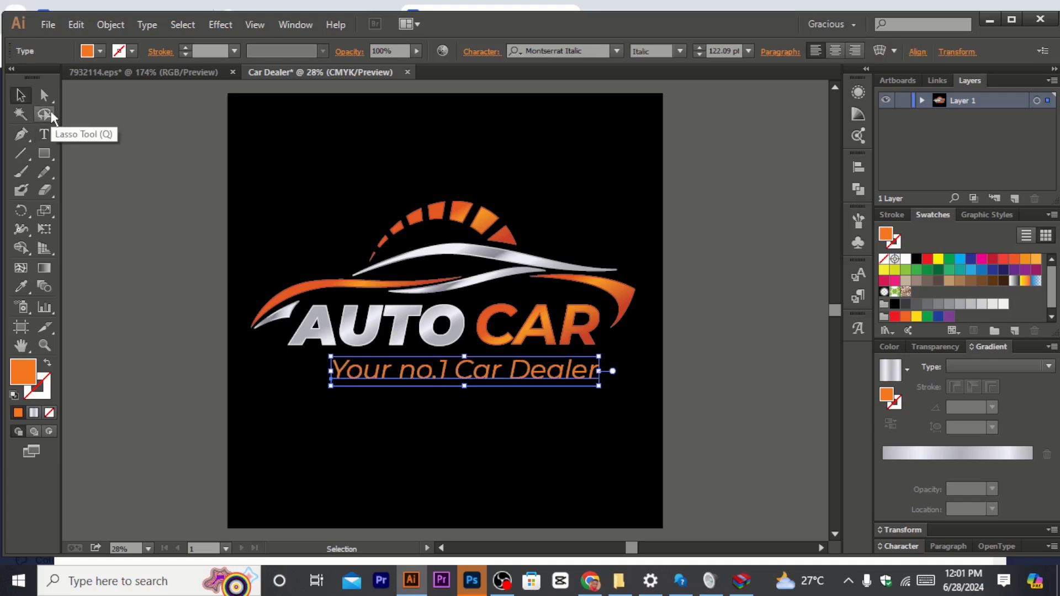
key("Left")
key("Left")
key("Left")
key("Left")
key("Left")
key("Left")
key("Left")
key("Left")
key("Left")
key("Left")
key("Left")
key("Left")
key("Left")
key("Left")
key("Left")
key("Left")
key("Left")
key("Left")
key("Left")
key("Left")
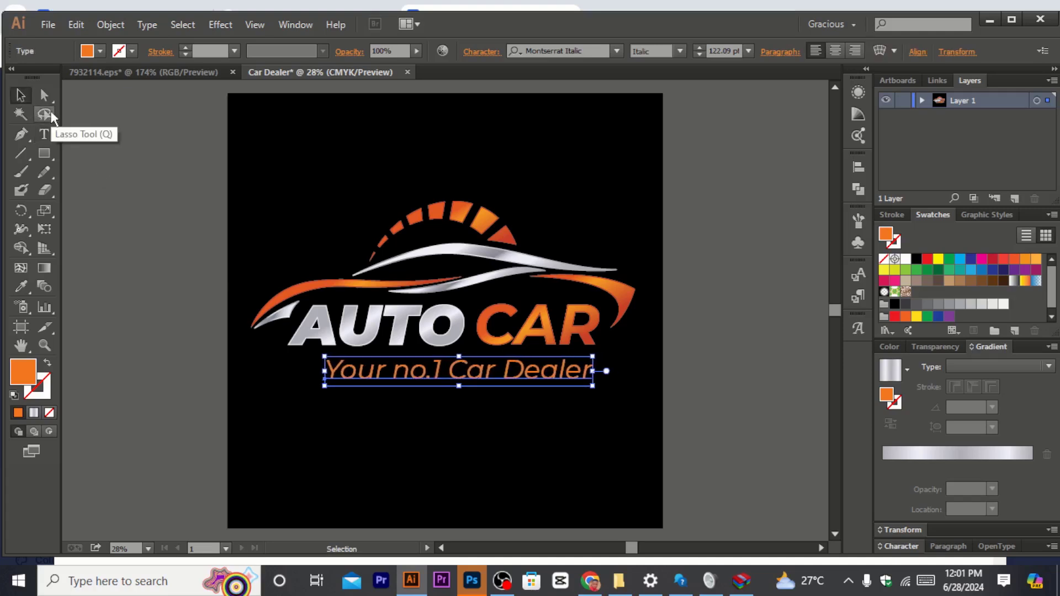
key("Left")
key("Left")
key("Left")
key("Left")
key("Left")
key("Left")
key("Left")
key("Left")
key("Left")
key("Left")
key("Left")
key("Left")
key("Left")
key("Left")
key("Left")
key("Left")
key("Left")
key("Left")
key("Left")
key("Left")
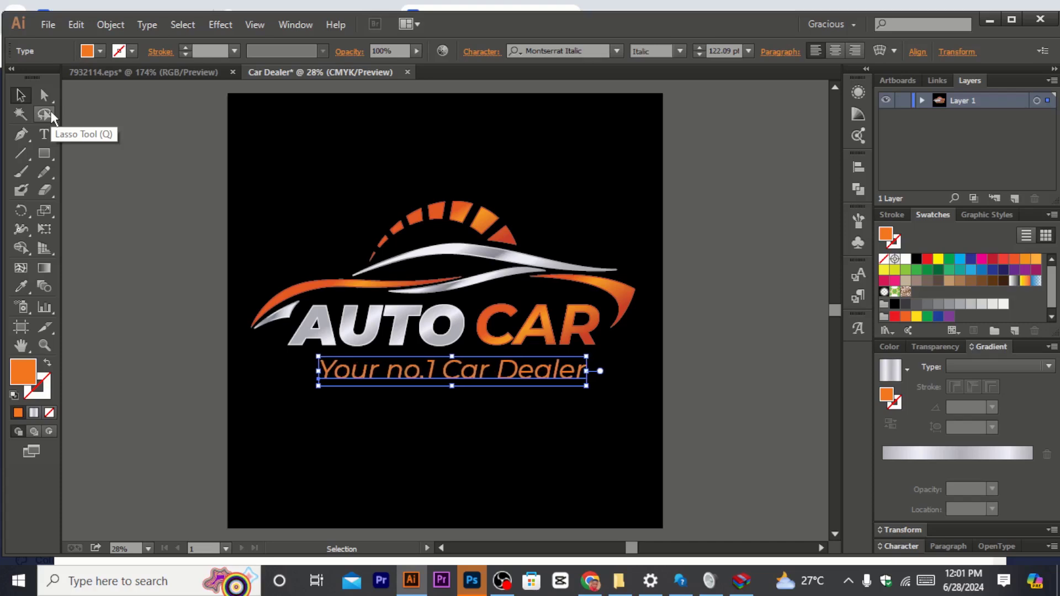
key("Left")
key("Left")
key("Left")
key("Up")
key("Up")
key("Up")
key("Up")
key("Up")
key("Up")
key("Up")
key("Up")
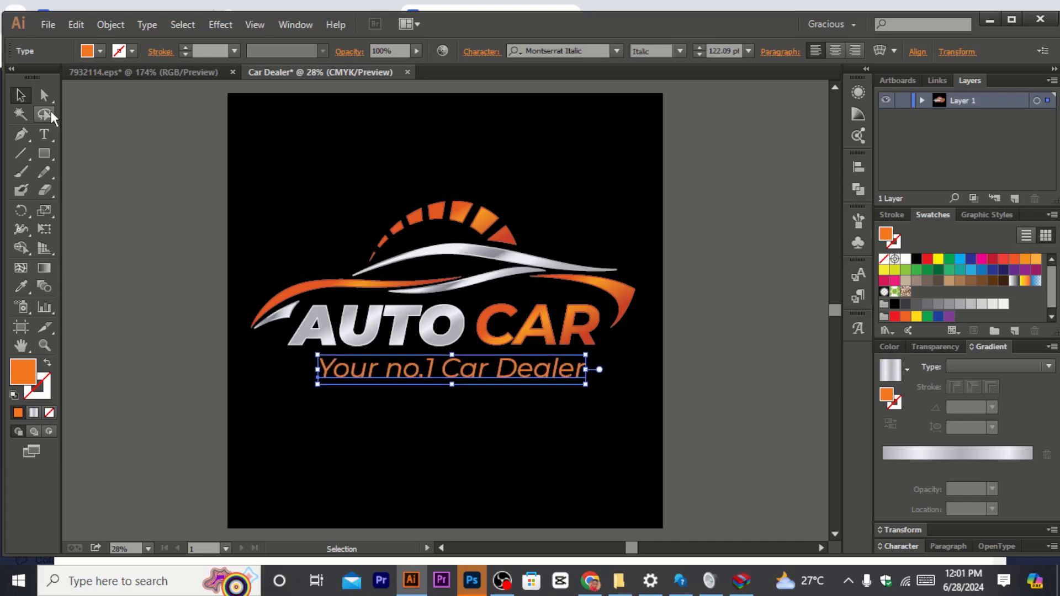
key("Left")
key("Left")
key("Left")
key("Left")
key("Left")
key("Left")
key("Left")
key("Left")
key("Left")
key("Left")
key("Left")
key("Left")
key("Left")
key("Left")
key("Left")
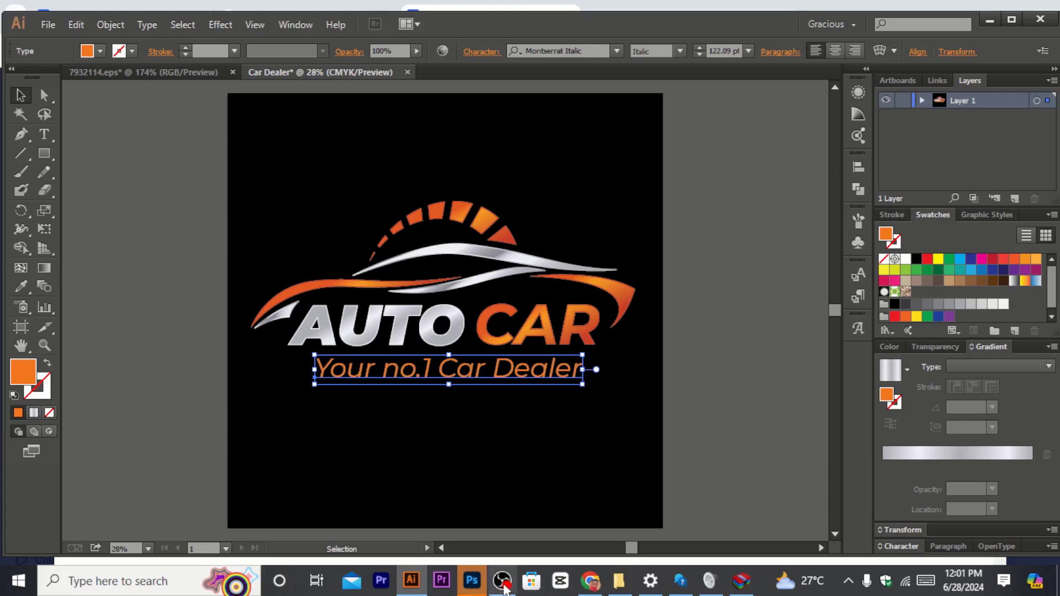
Step: Switch to the browser, close the image preview and search Freepik for "social media icons"
left_click(590, 581)
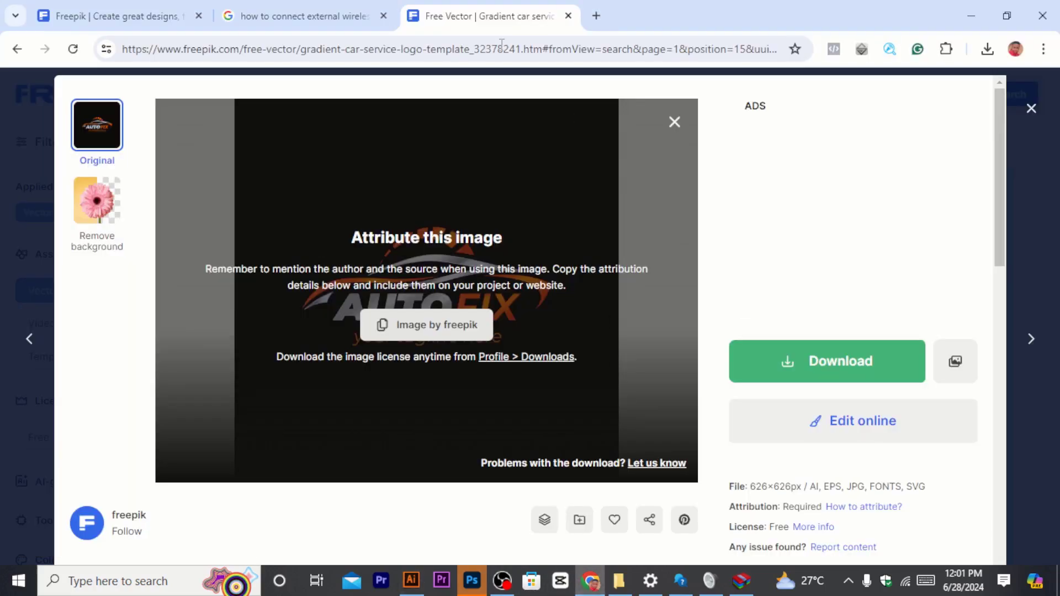
left_click(1040, 105)
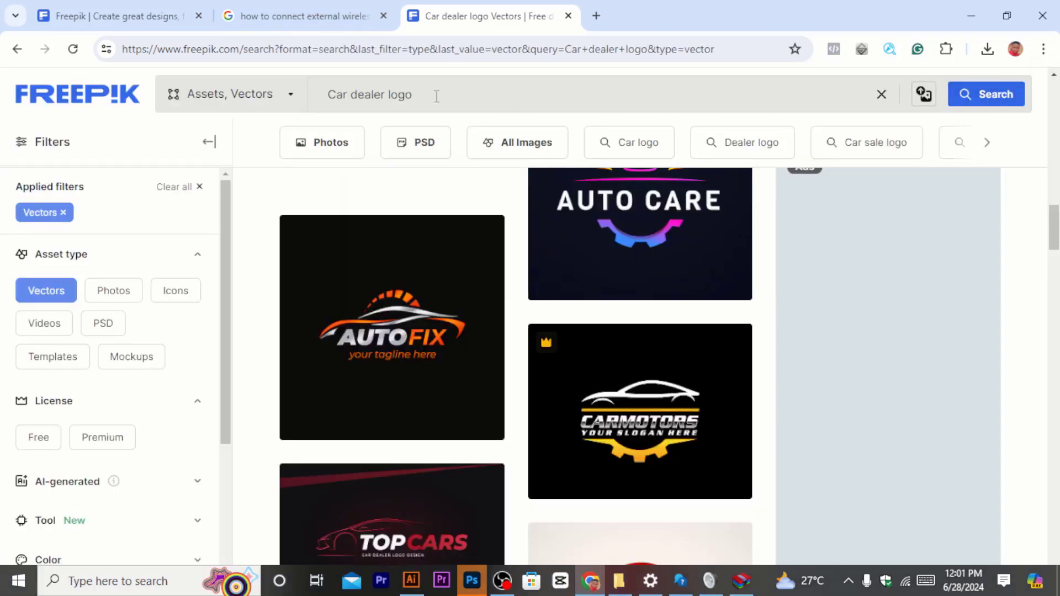
left_click_drag(436, 96, 296, 100)
type("so")
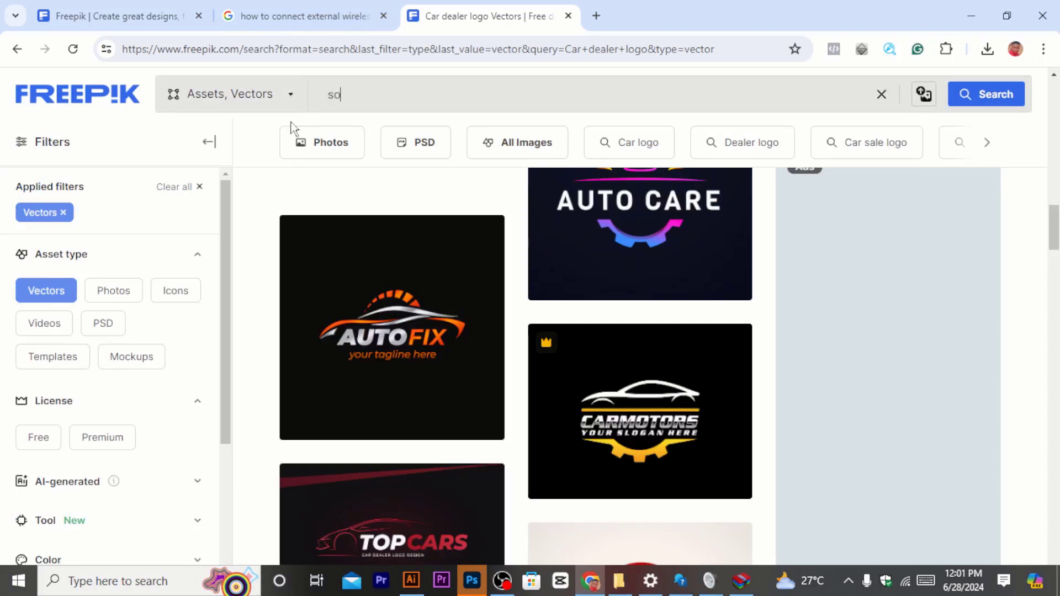
type("cial me")
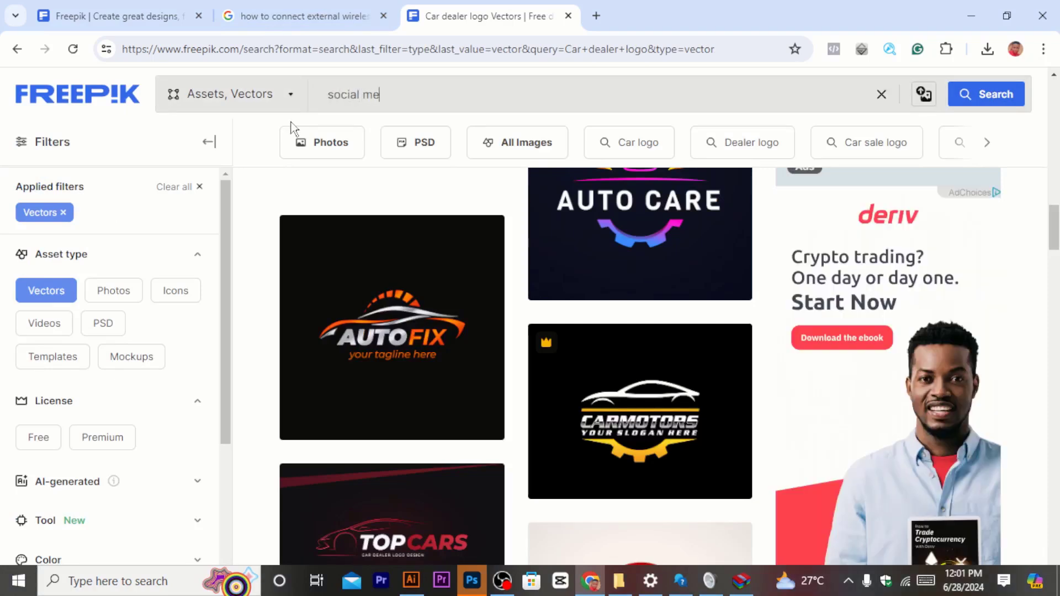
type("dia icons")
key("Return")
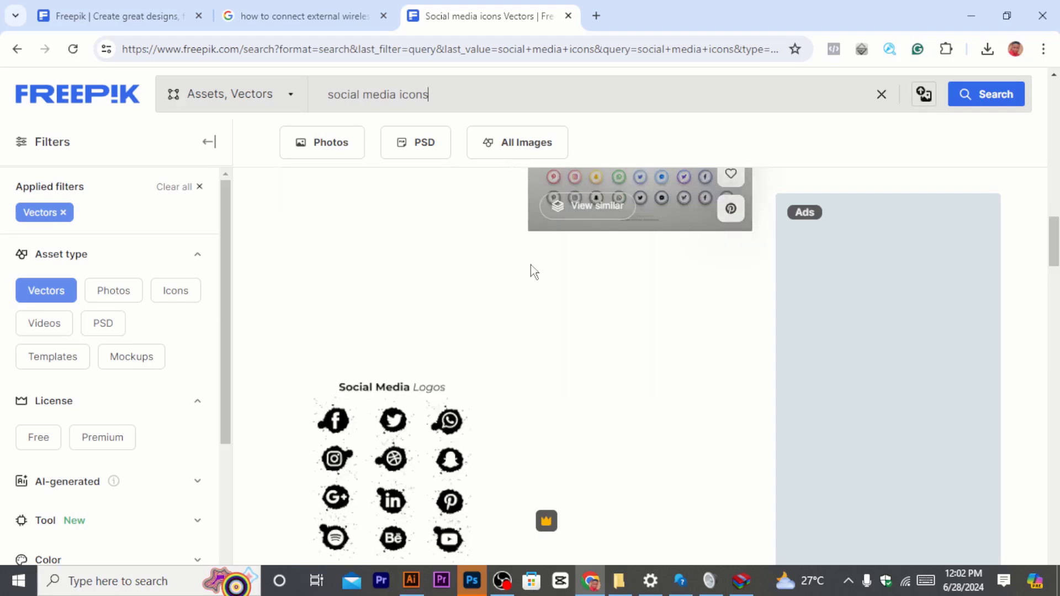
scroll(381, 419, "down", 1)
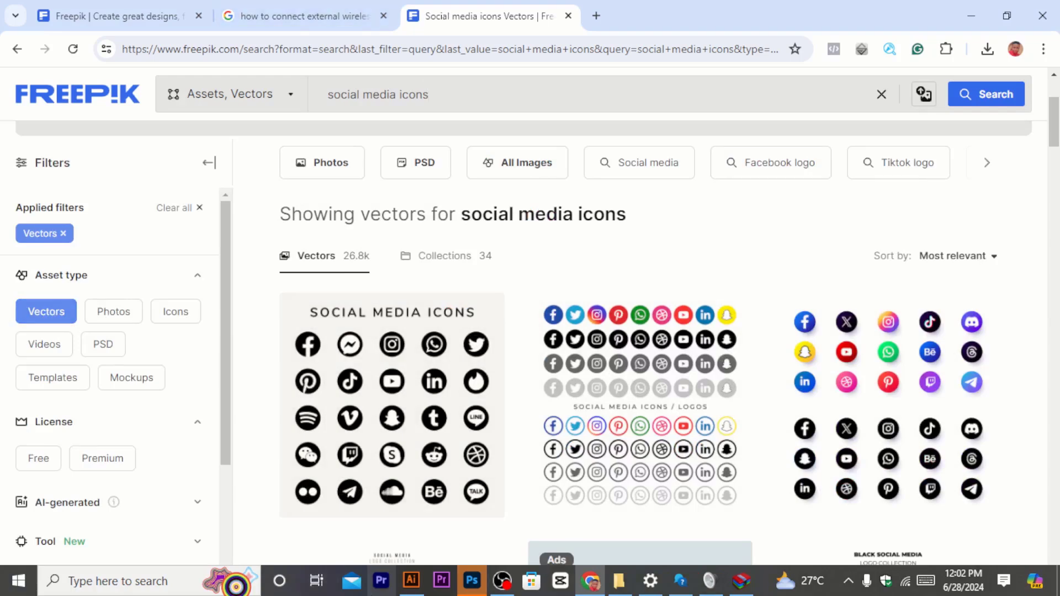
Step: Back in Illustrator, select the name, tagline and car graphic together and move them up the artboard
left_click(411, 580)
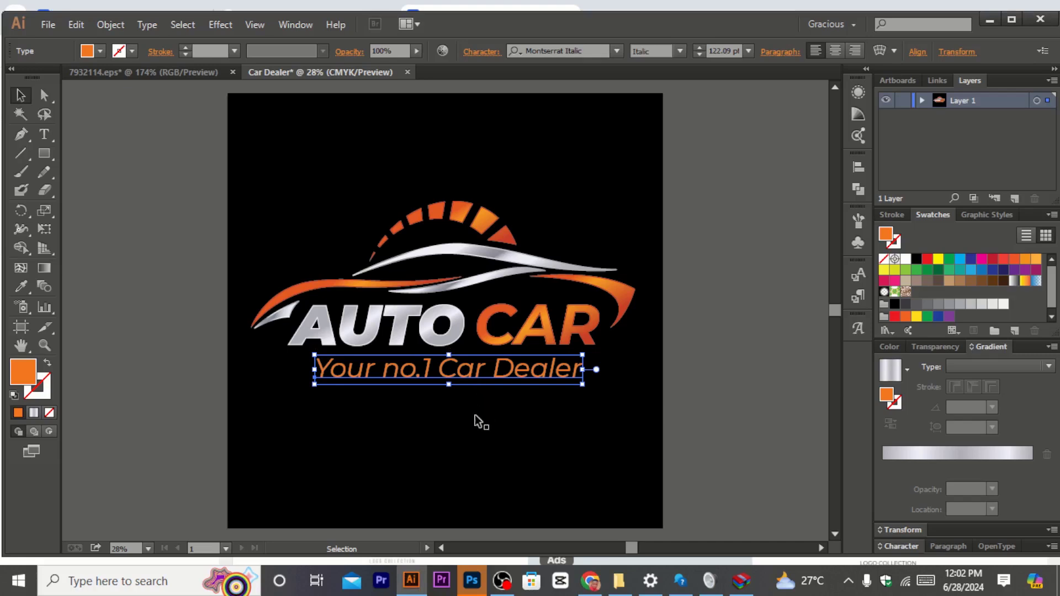
scroll(620, 335, "down", 1)
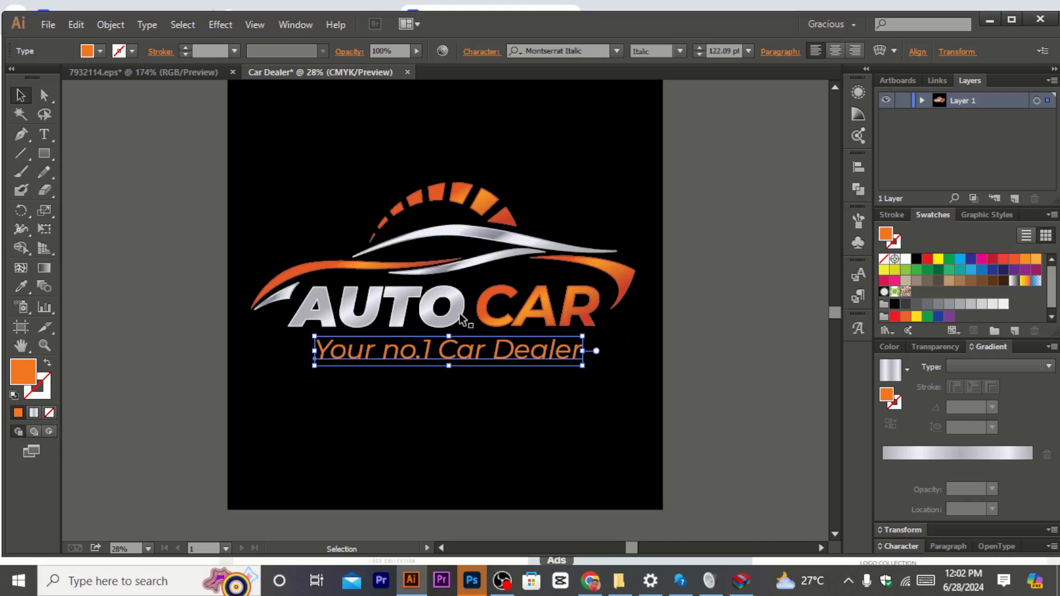
left_click(504, 313)
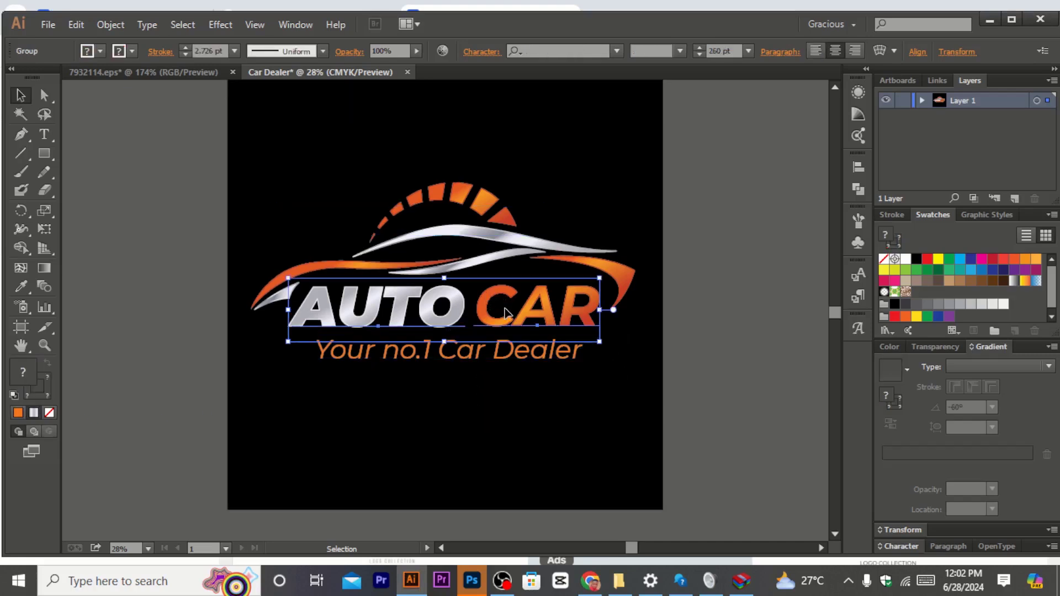
left_click(510, 355, "shift")
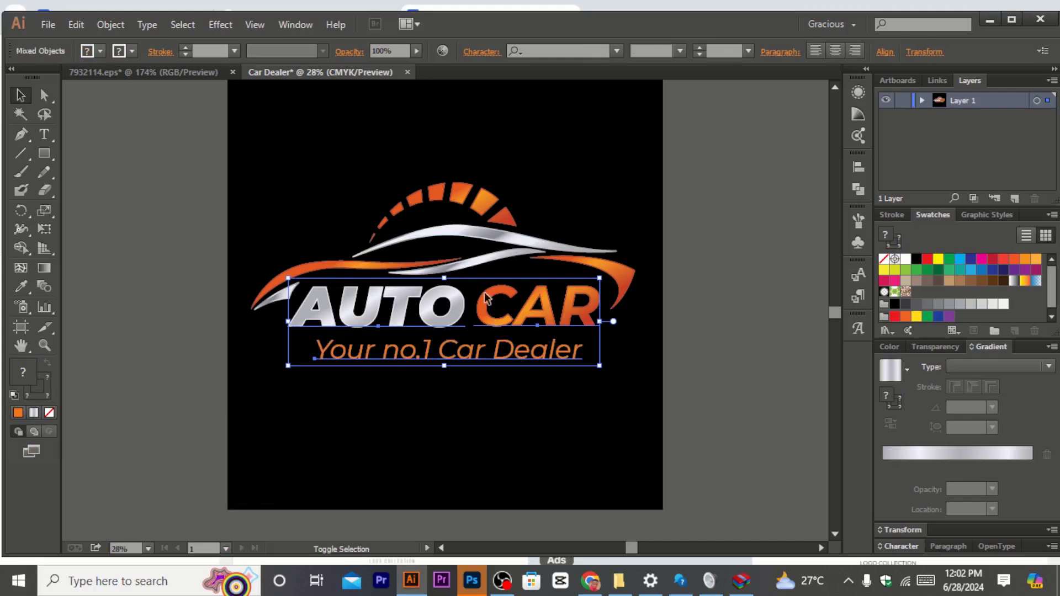
left_click(475, 239, "shift")
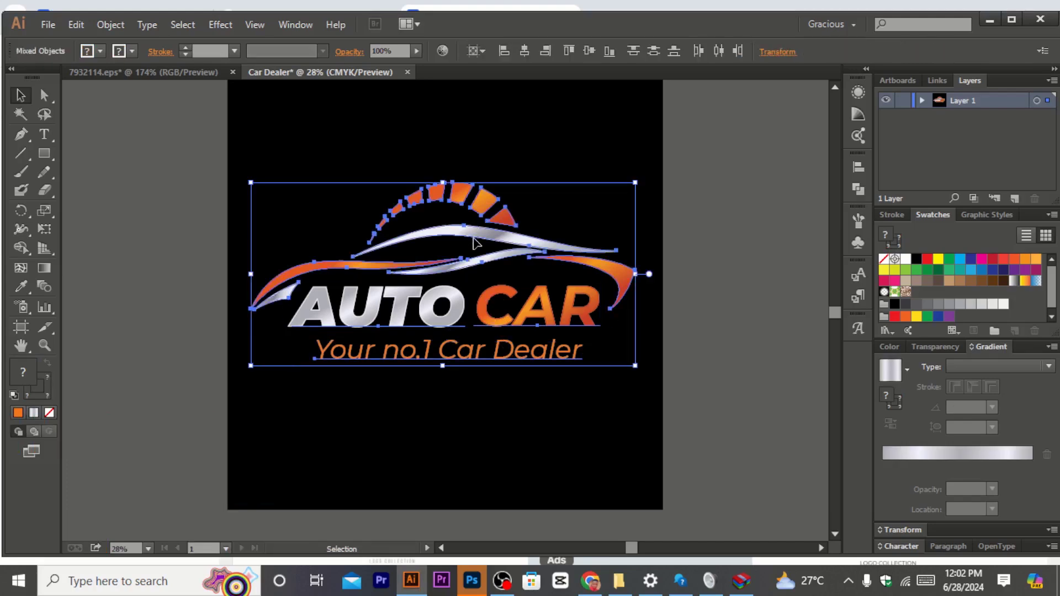
left_click_drag(446, 261, 441, 210)
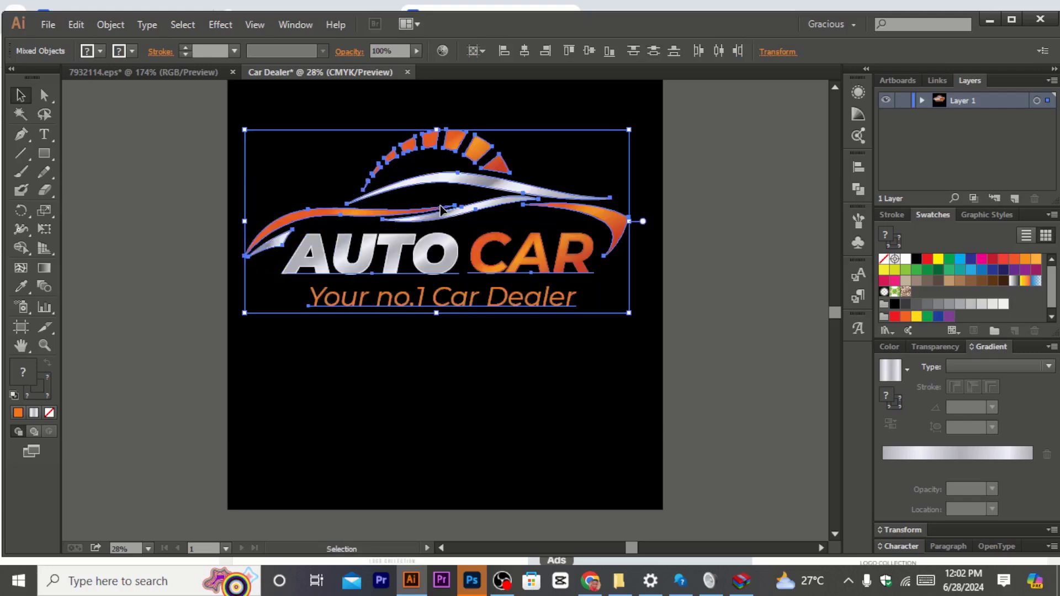
Step: Draw a short horizontal line segment below the tagline with the Line Segment tool
left_click(442, 210)
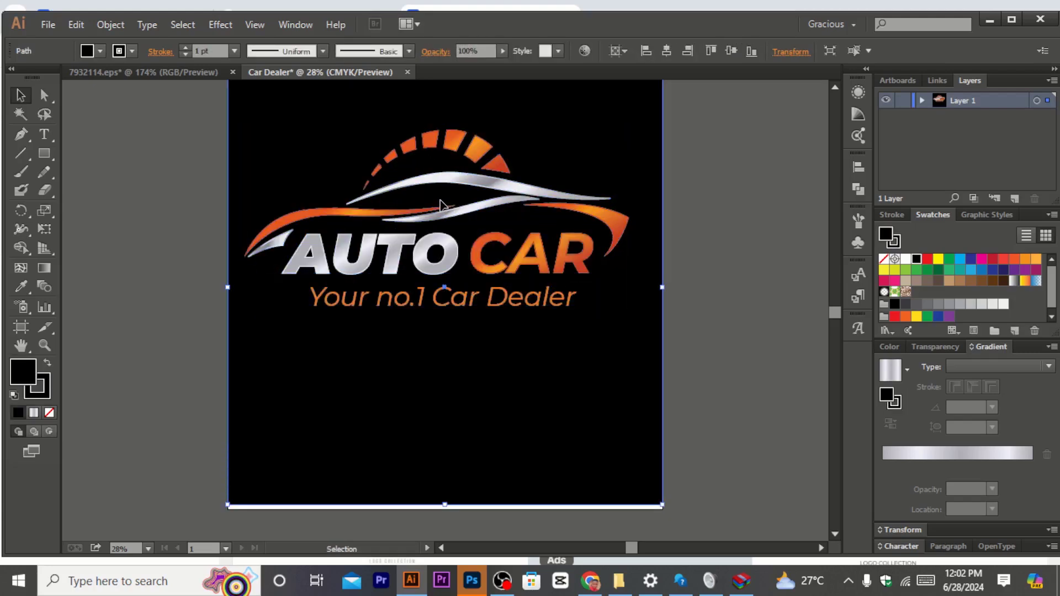
scroll(632, 341, "up", 3)
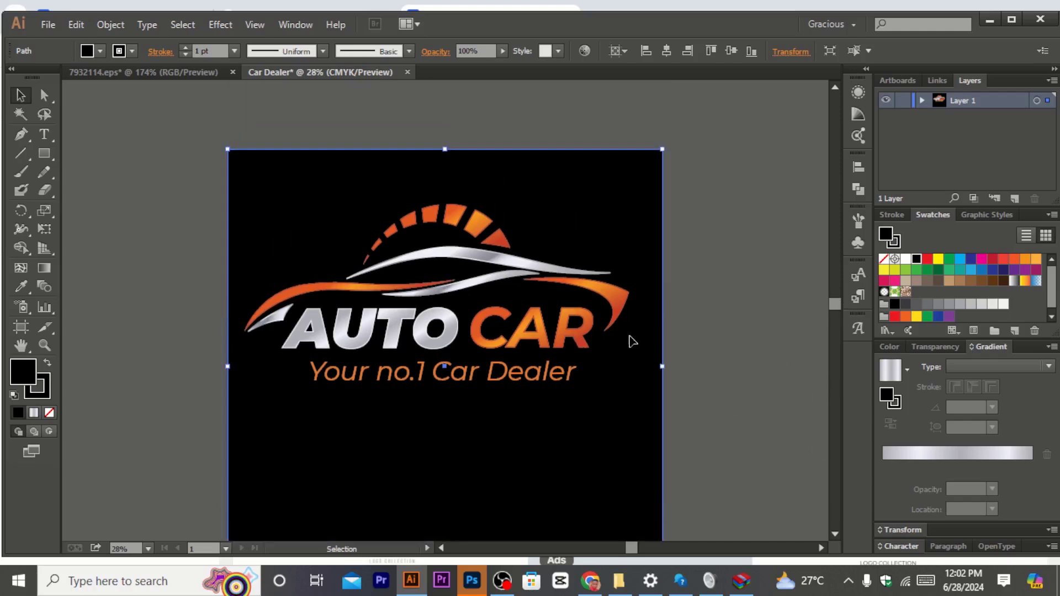
scroll(538, 343, "down", 2)
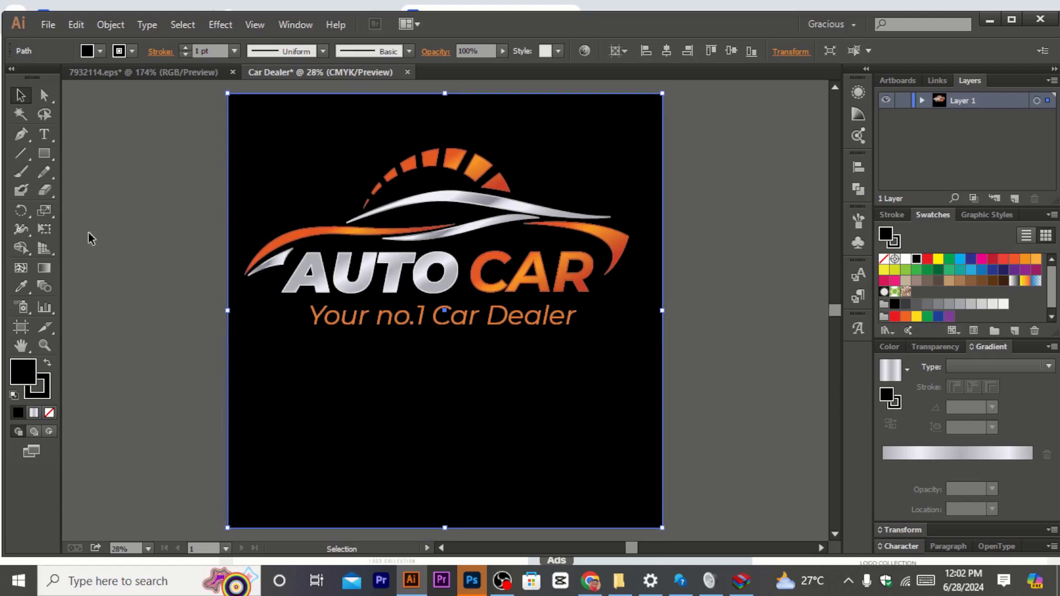
left_click(21, 154)
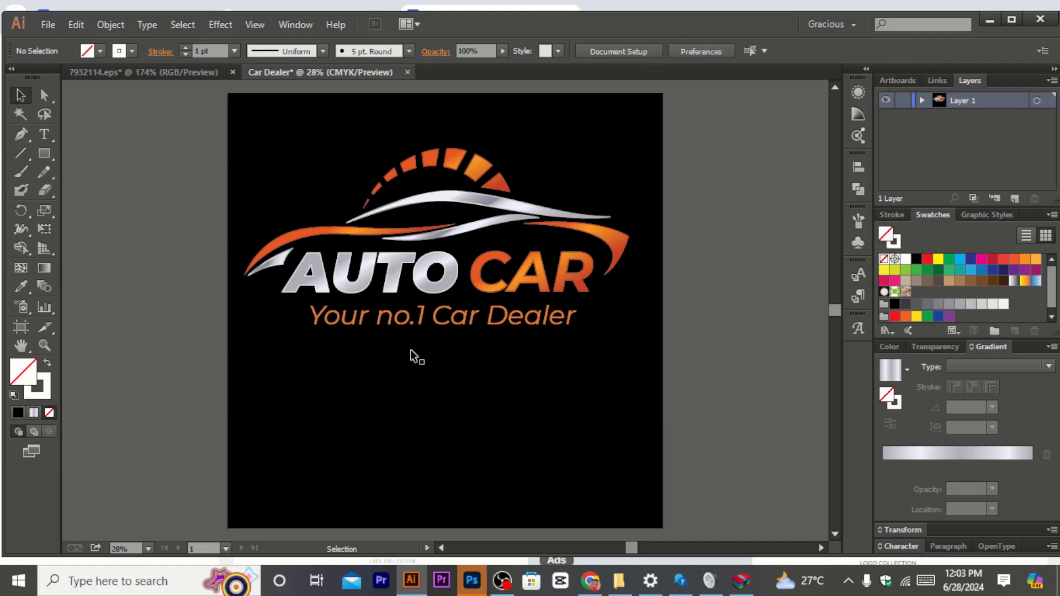
left_click(18, 156)
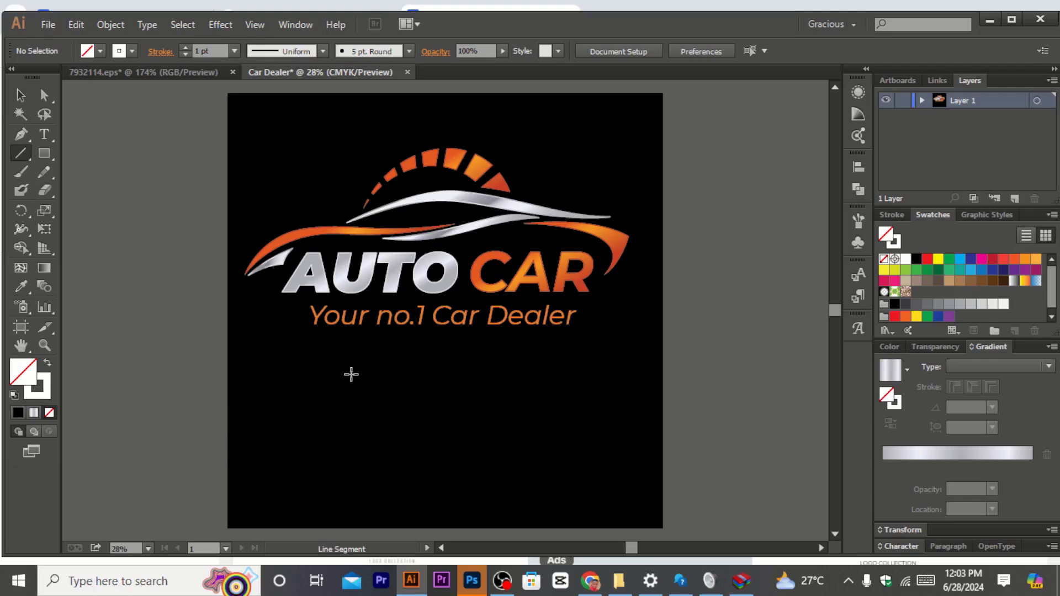
mouse_move(315, 359)
left_mouse_down()
mouse_move(389, 355)
mouse_move(357, 359)
left_mouse_up()
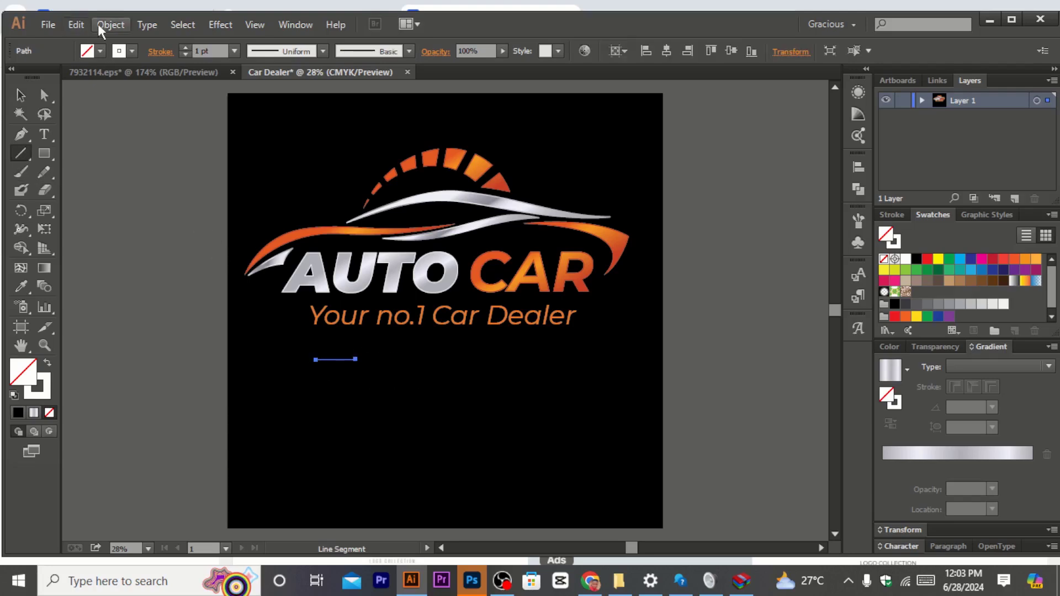
Step: Increase the line's stroke weight step by step to 9 pt
left_click(186, 49)
left_click(185, 49)
left_click(186, 48)
left_click(185, 48)
left_click(186, 48)
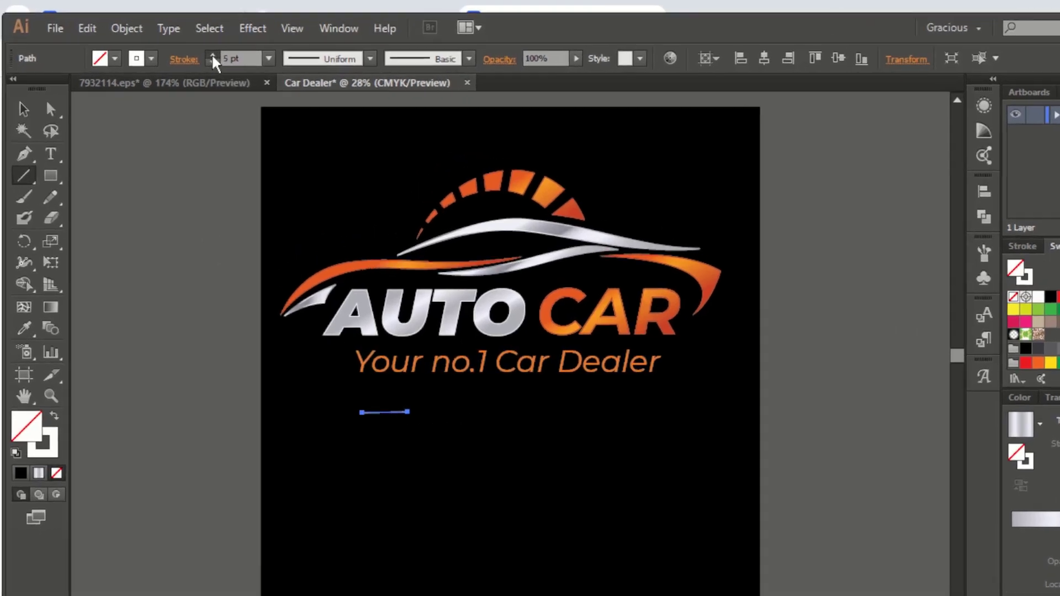
left_click(186, 49)
left_click(185, 48)
left_click(186, 49)
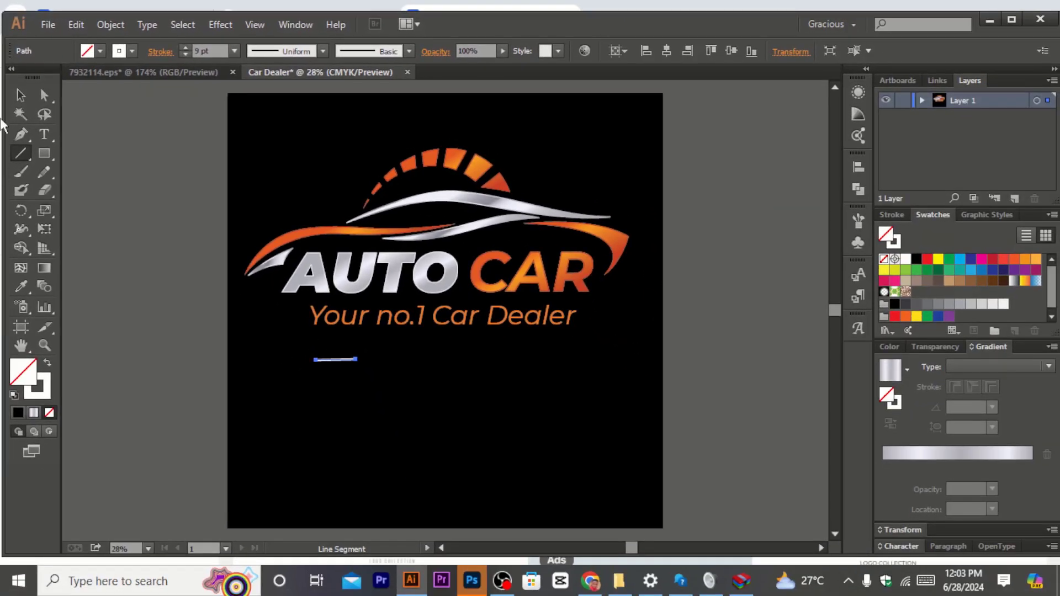
Step: Stretch the line to the right so it spans about the tagline's width, then reselect it
left_click(40, 186)
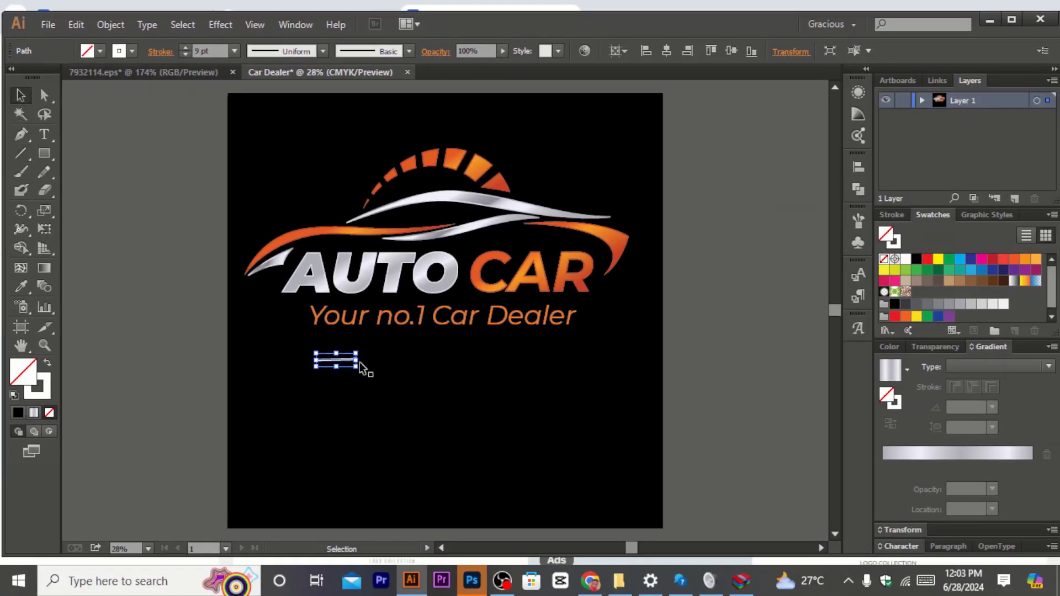
left_click_drag(357, 359, 605, 371)
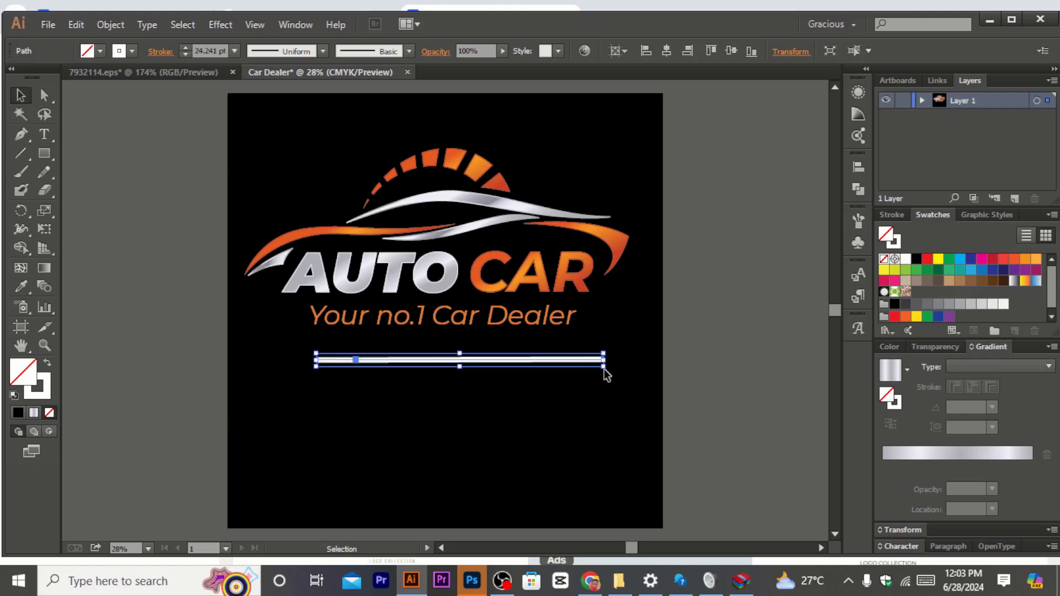
left_click(193, 329)
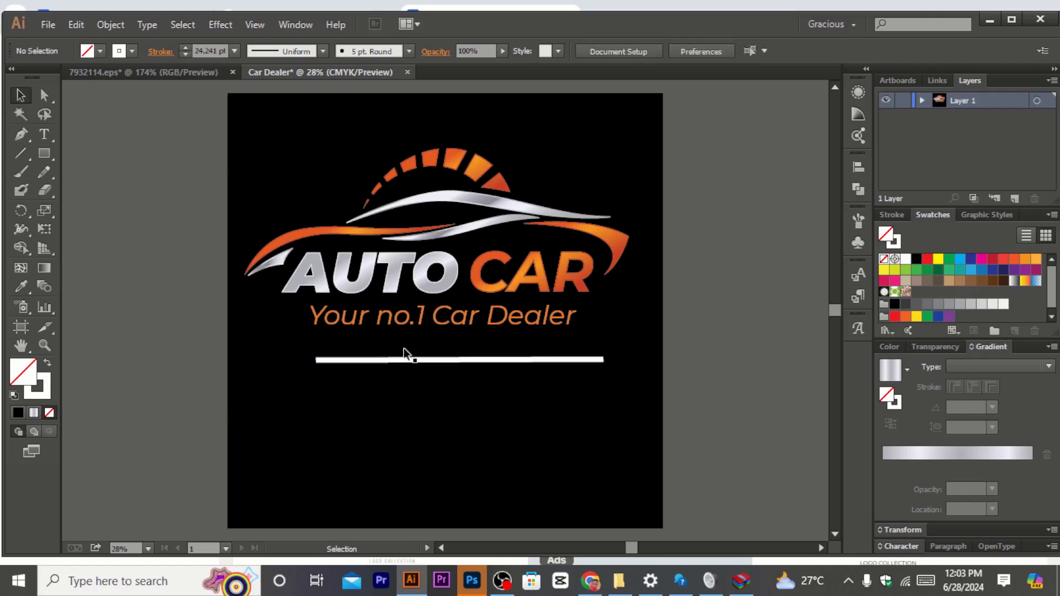
left_click(417, 365)
left_click(422, 360)
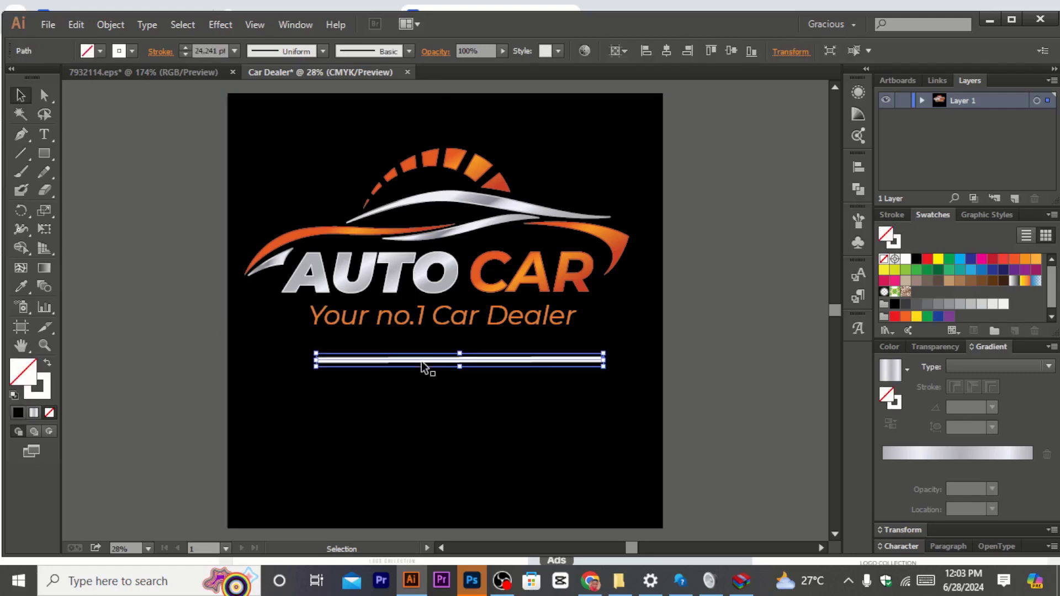
Step: Move the decorative line up slightly so it sits just beneath the tagline
left_click_drag(422, 360, 419, 349)
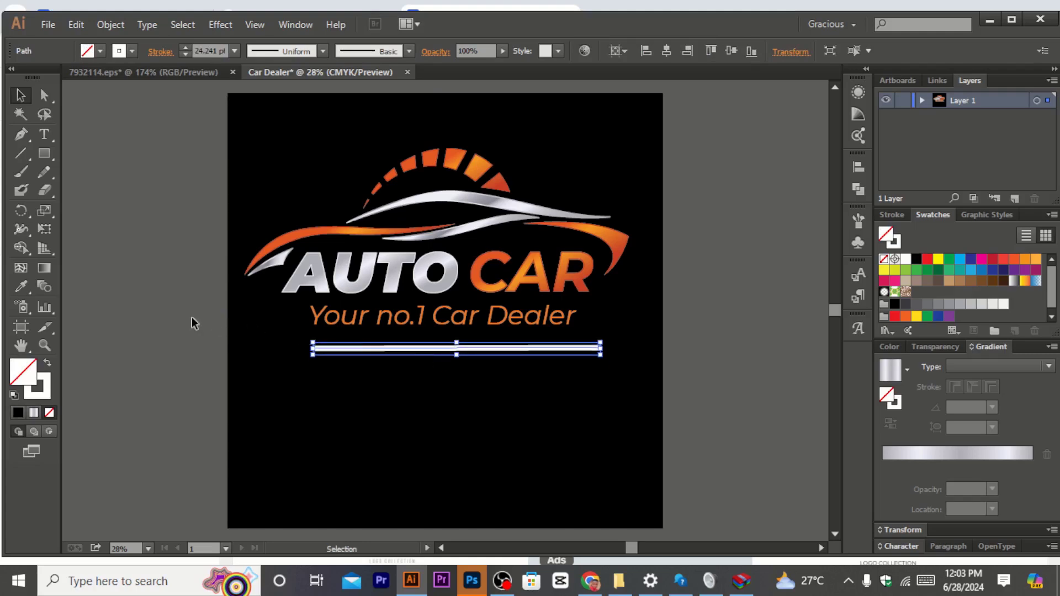
left_click(133, 325)
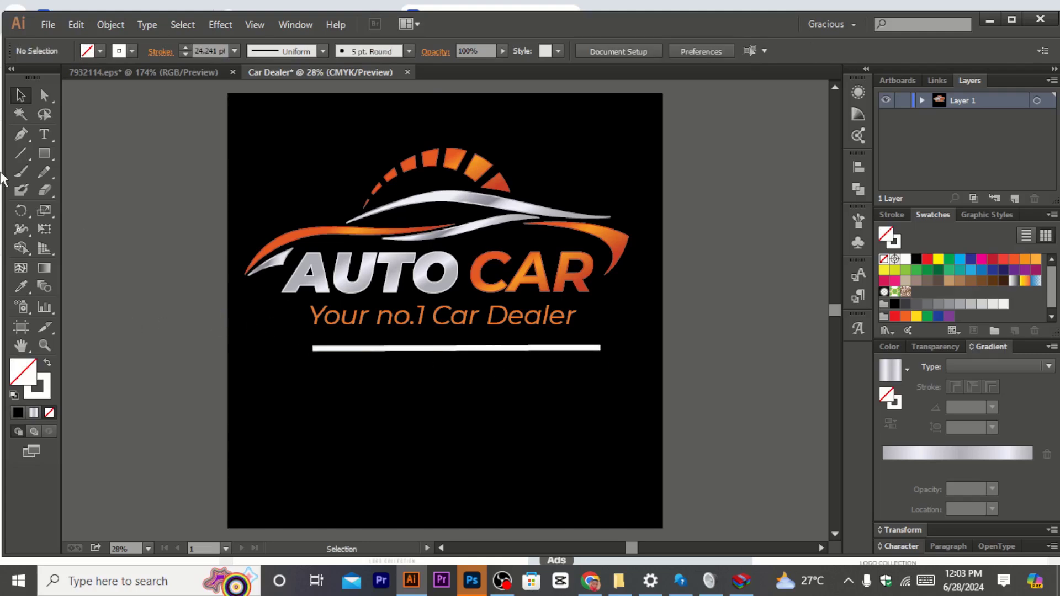
Step: Add a point text below the line at 40 pt font size containing the dealer's contact phone number
left_click(39, 136)
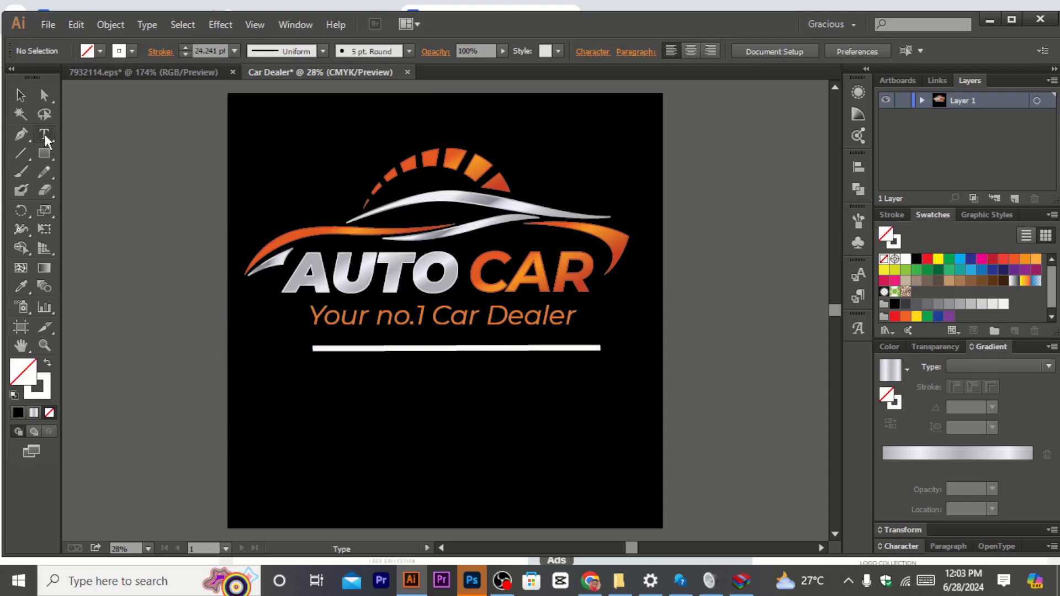
left_click(338, 387)
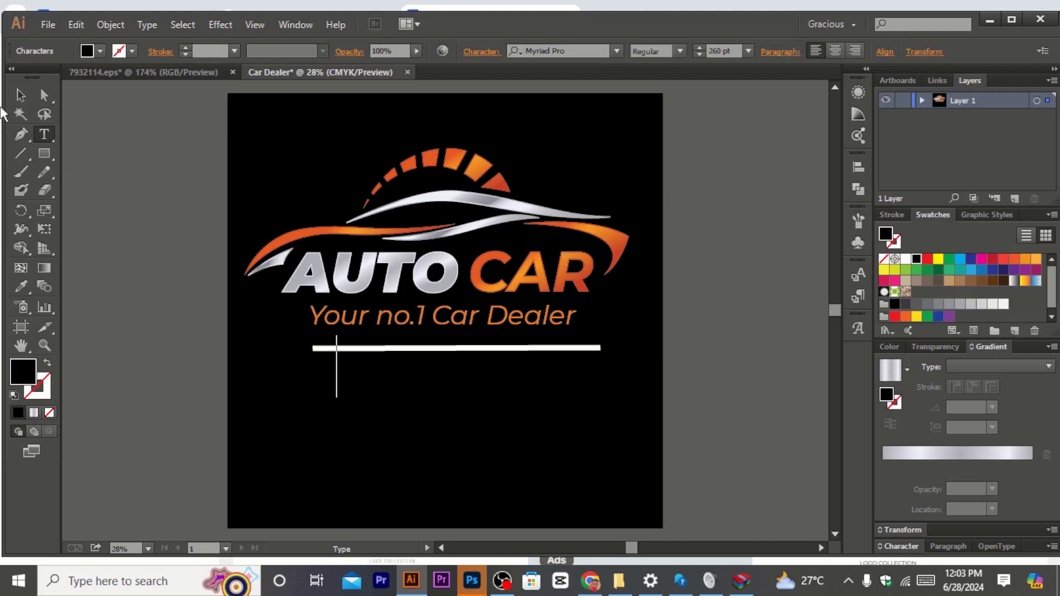
left_click(700, 49)
left_click(708, 52)
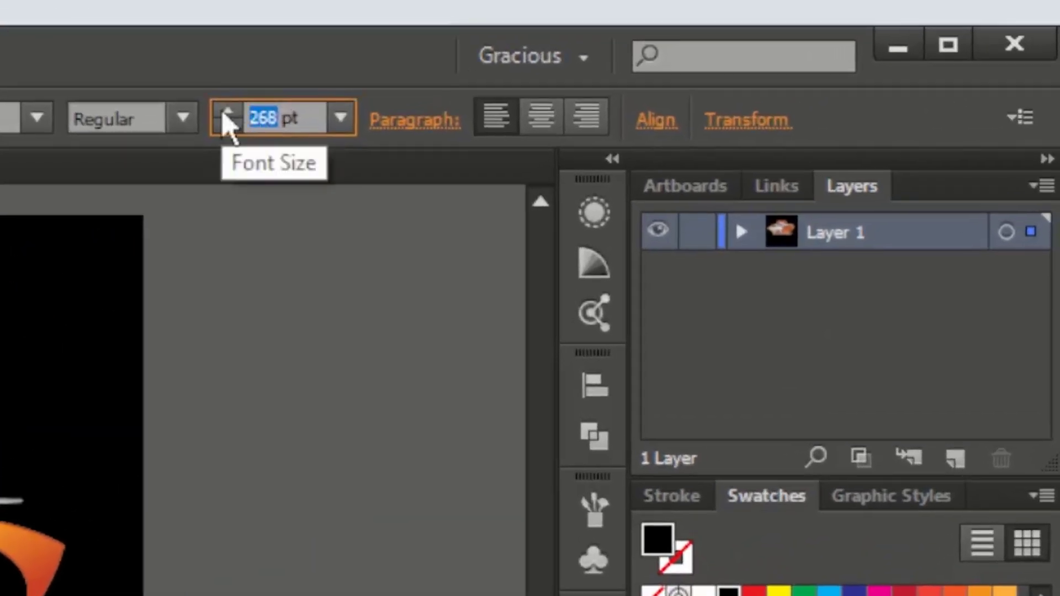
type("40")
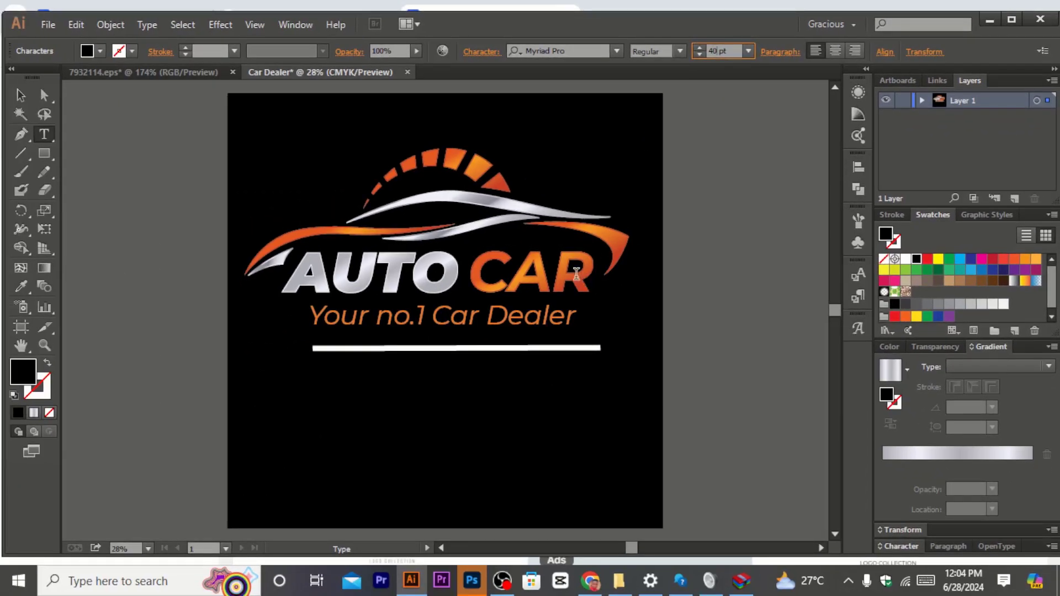
key("Return")
left_click(21, 95)
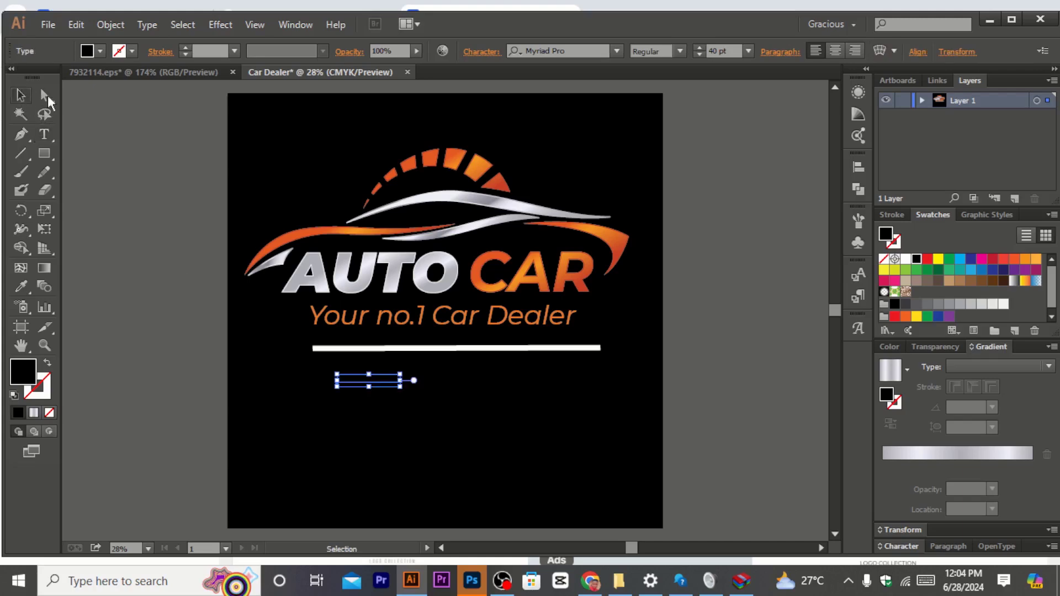
Step: Color the phone number white, scale it up and position it centered under the line
left_click(905, 258)
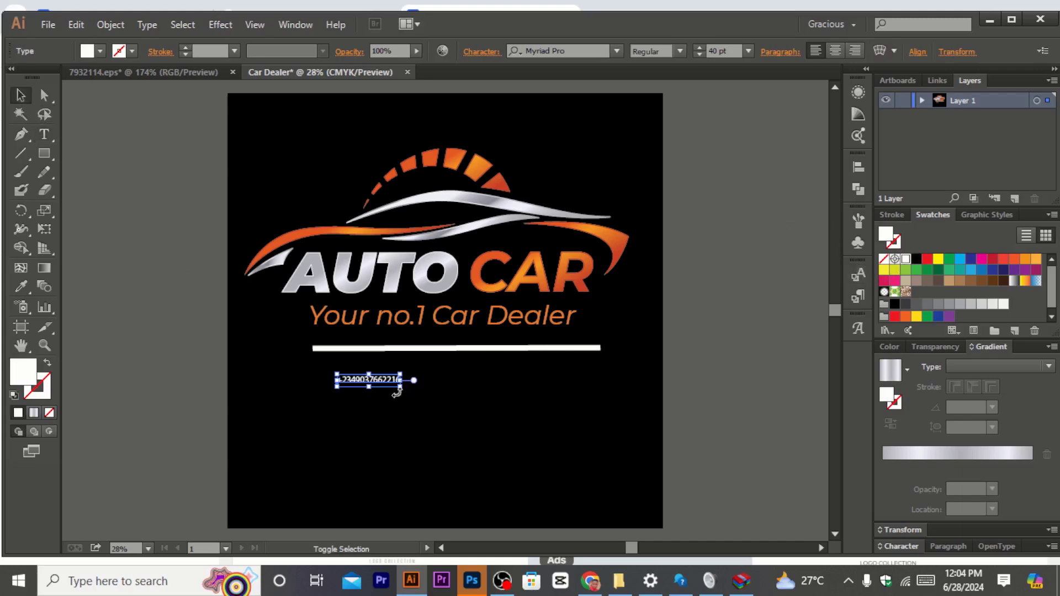
left_click_drag(401, 387, 602, 419)
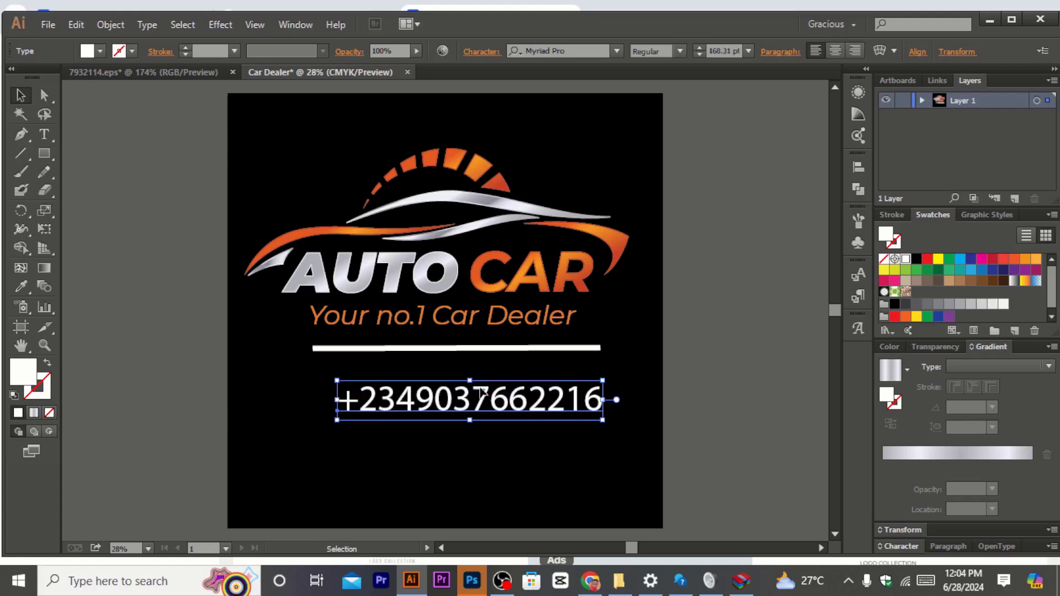
left_click_drag(468, 398, 447, 376)
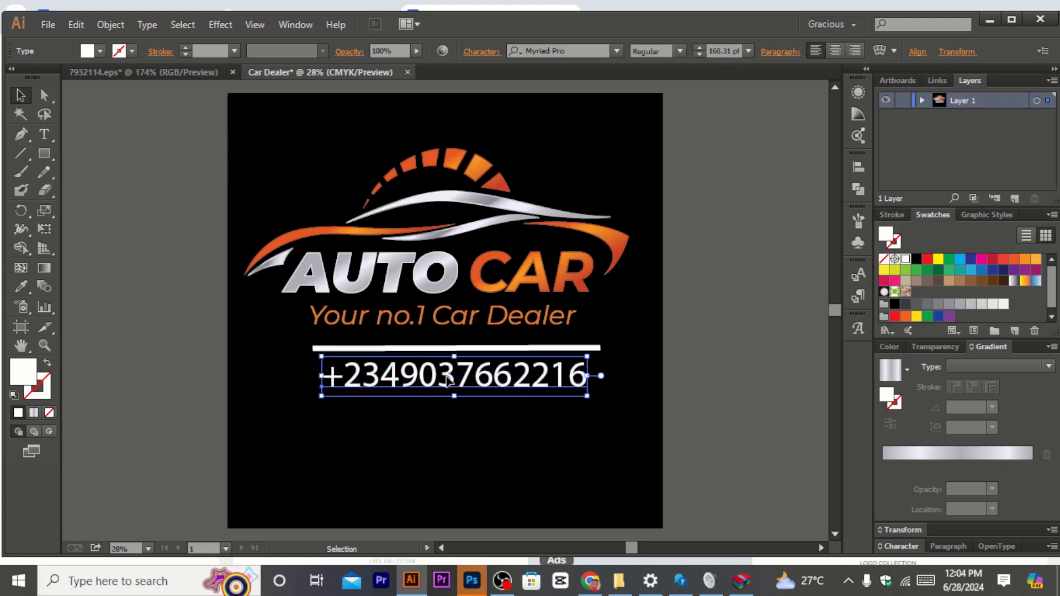
left_click(188, 302)
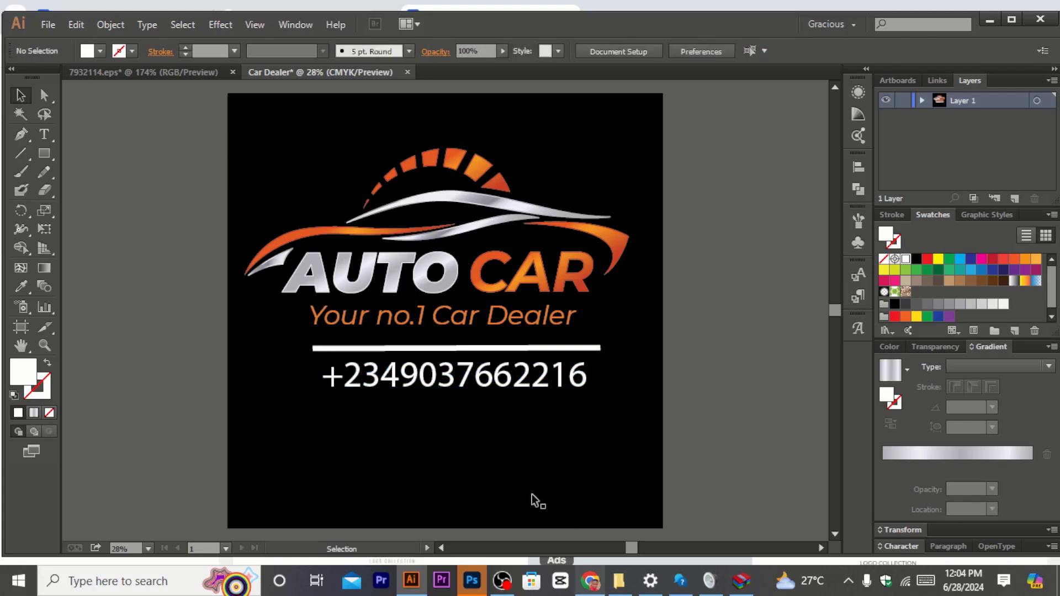
left_click(467, 390)
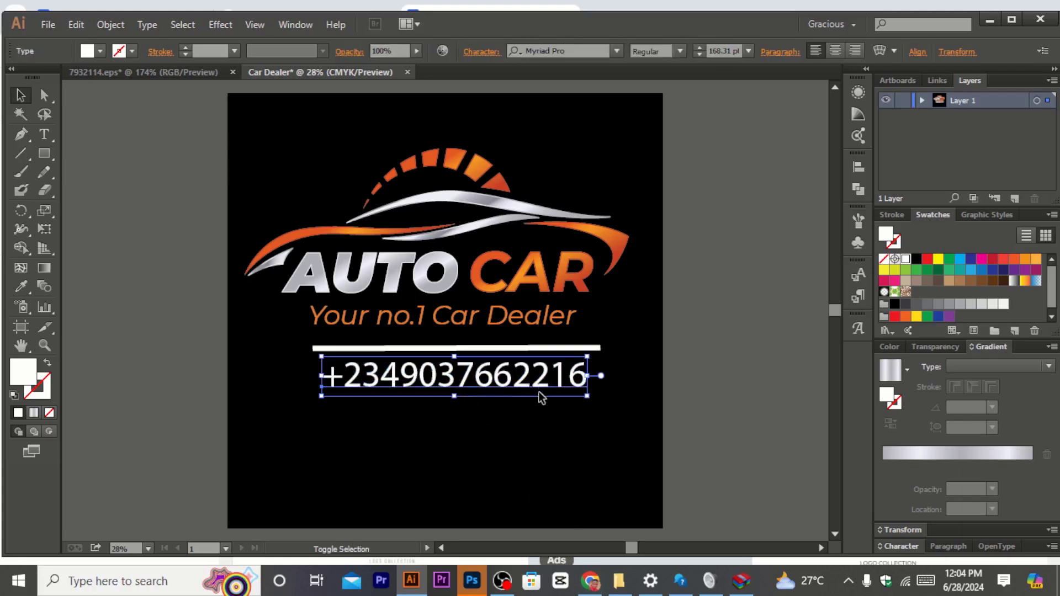
left_click_drag(589, 397, 578, 396)
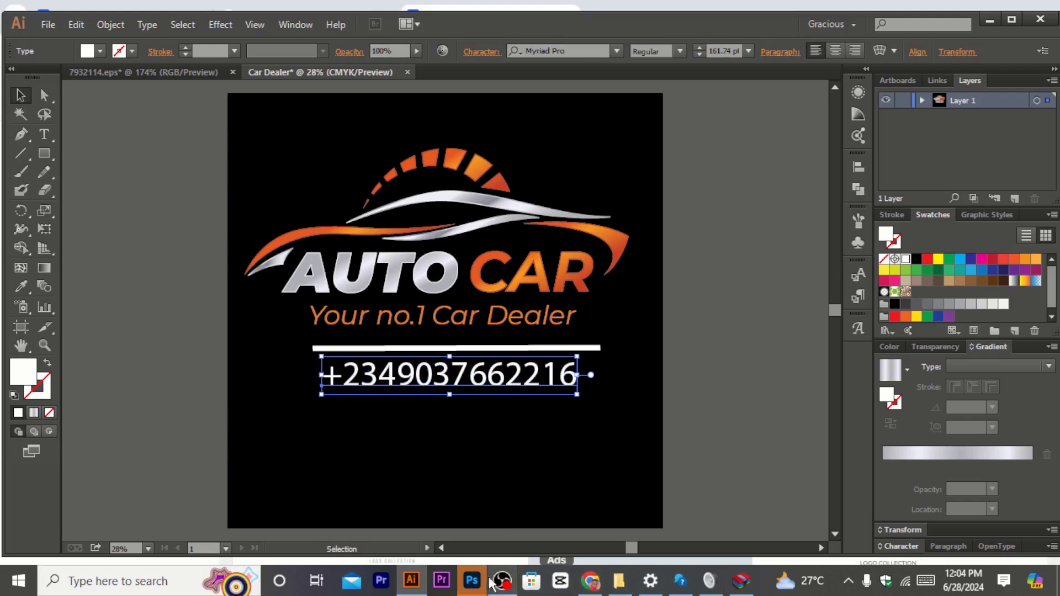
Step: Switch to the browser and download a free social media icon set from Freepik
left_click(590, 581)
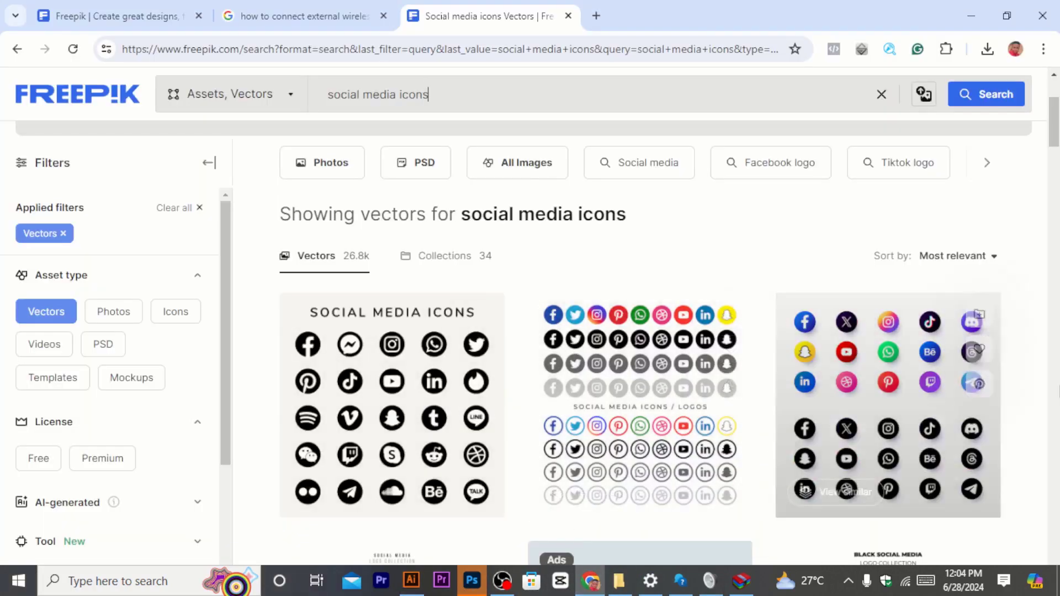
scroll(870, 362, "down", 1)
left_click(870, 361)
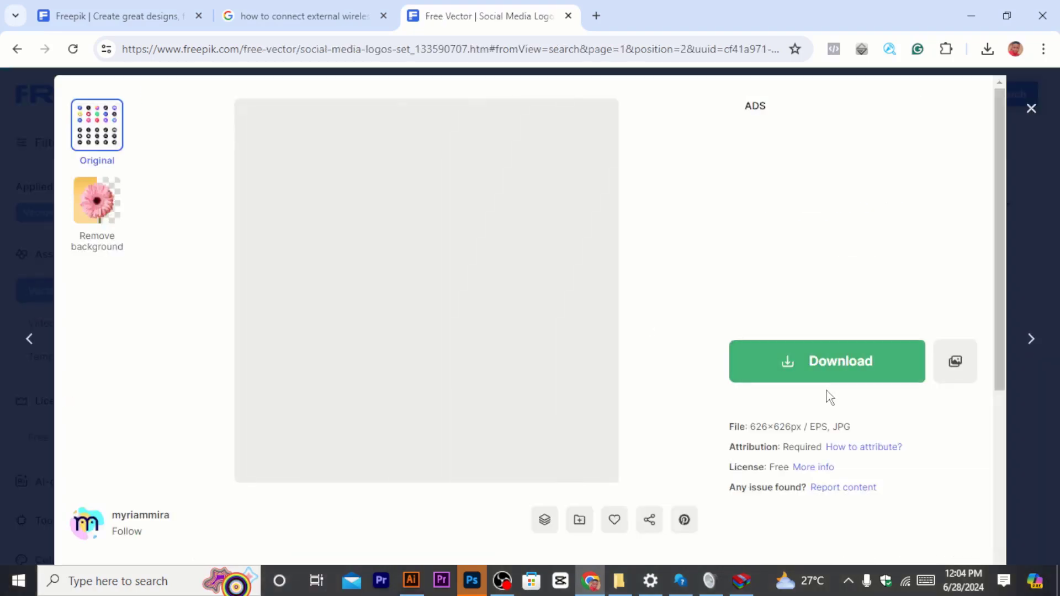
left_click(816, 369)
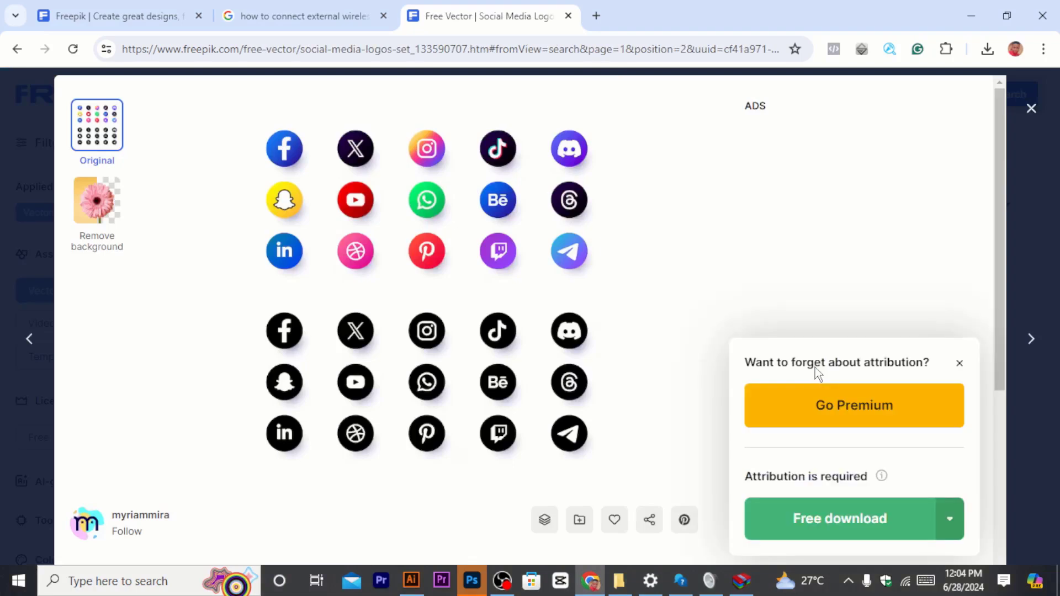
left_click(798, 519)
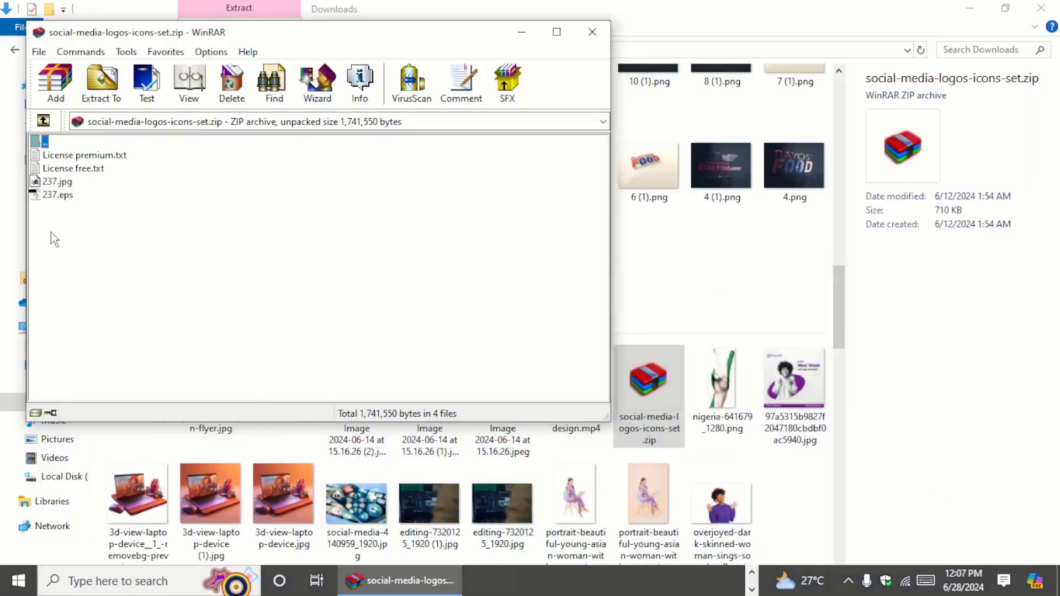
Step: Open the 237.eps icon file from the downloaded archive in Illustrator
left_click(58, 196)
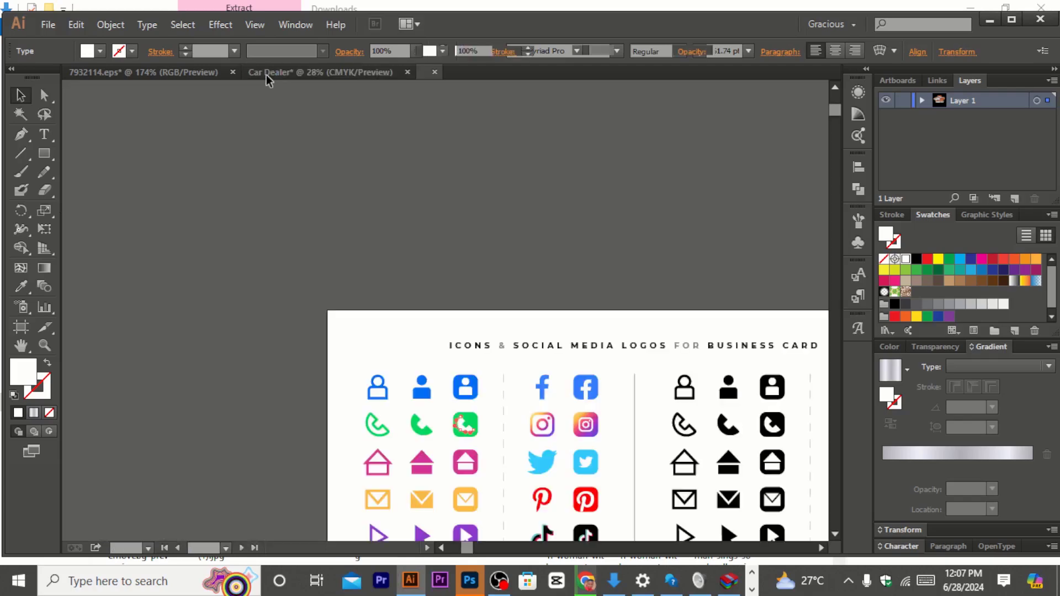
left_click(521, 372)
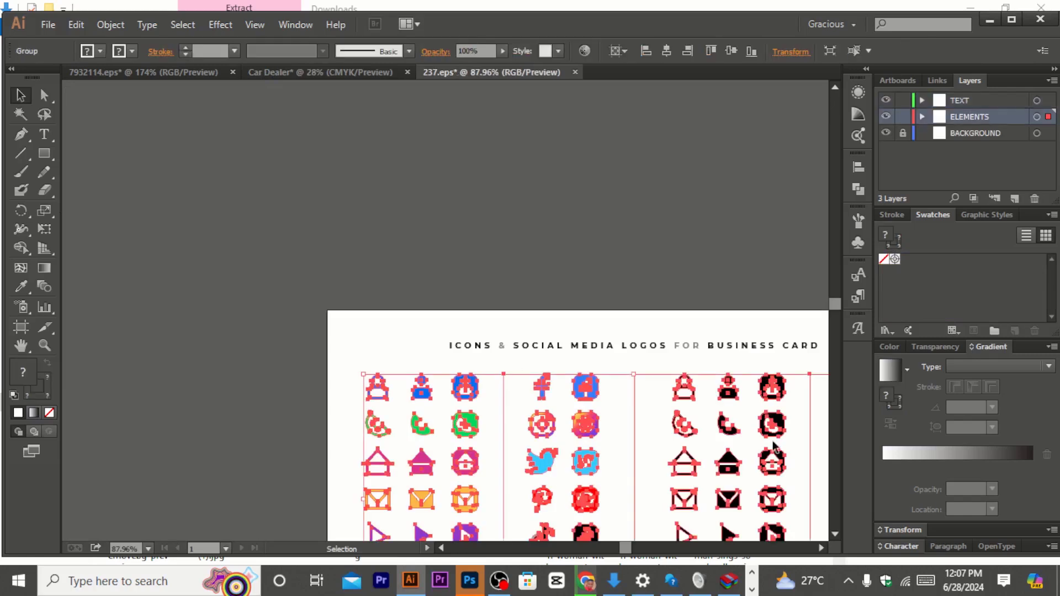
left_click(837, 532)
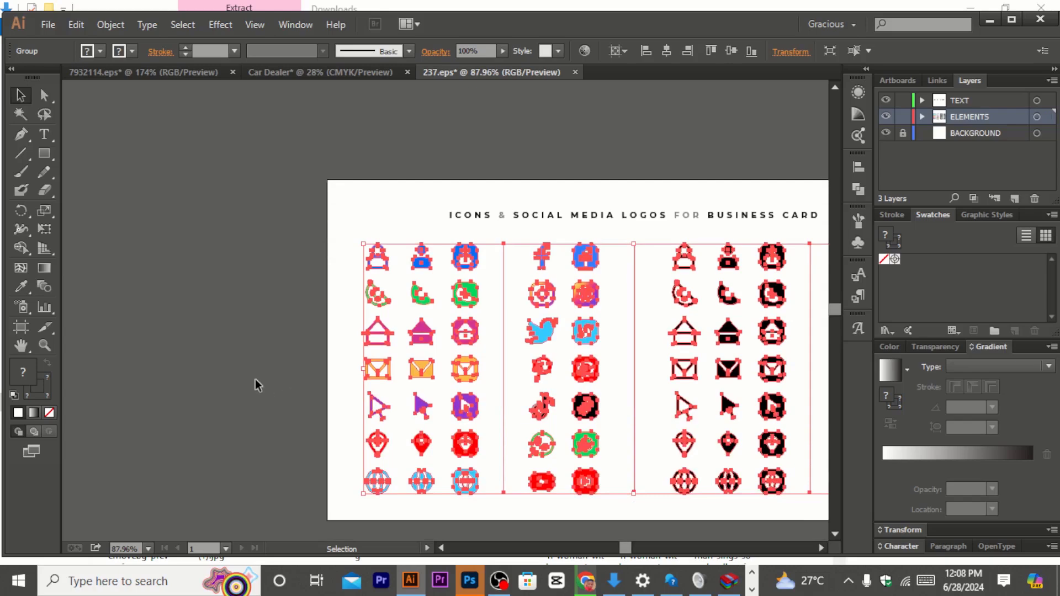
Step: Ungroup the icon set in the 237.eps document
left_click(255, 379)
left_click(545, 320)
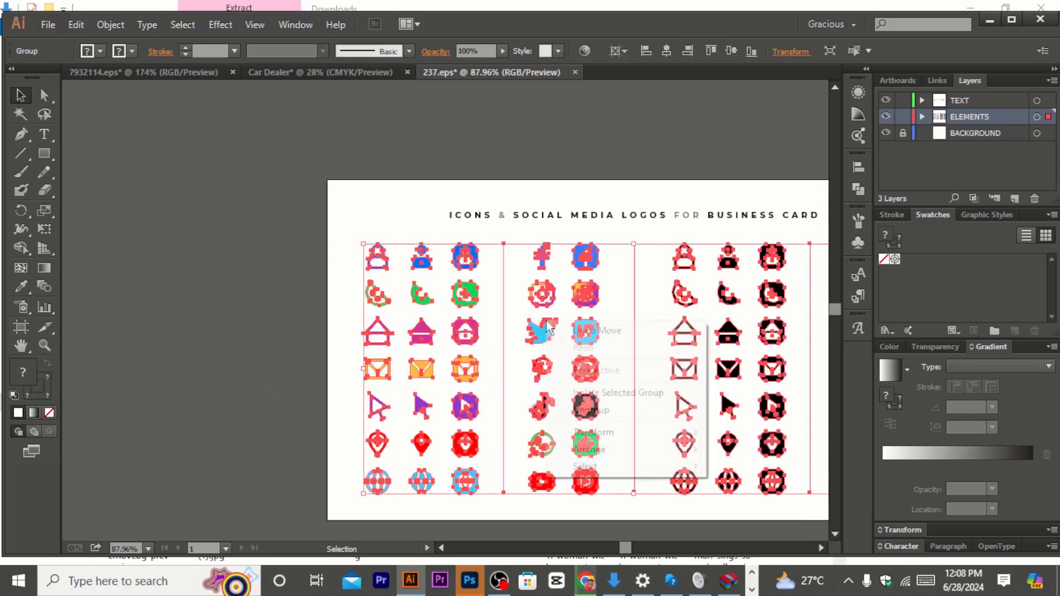
right_click(546, 320)
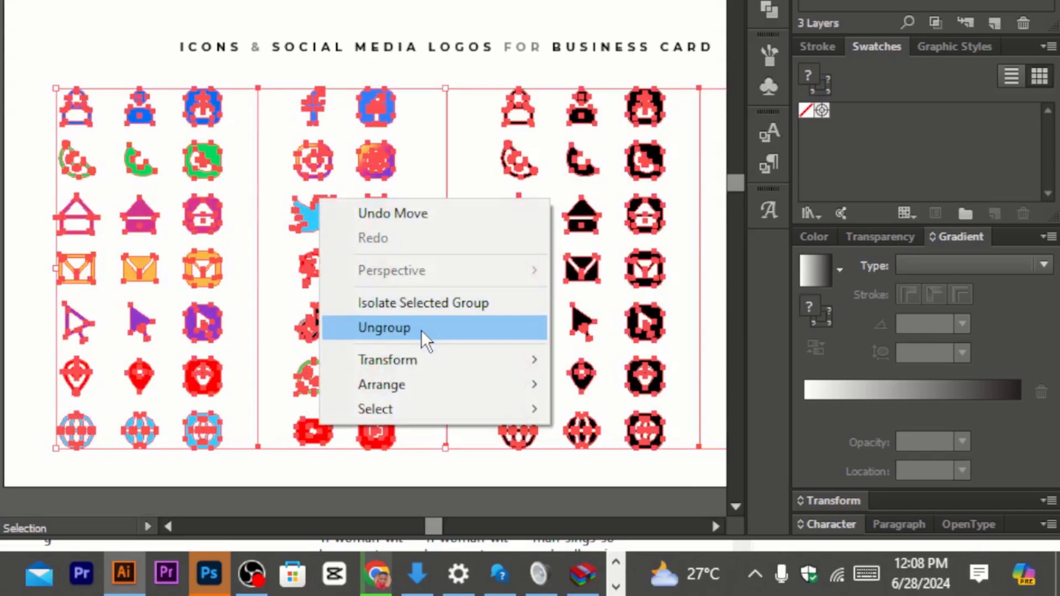
left_click(404, 321)
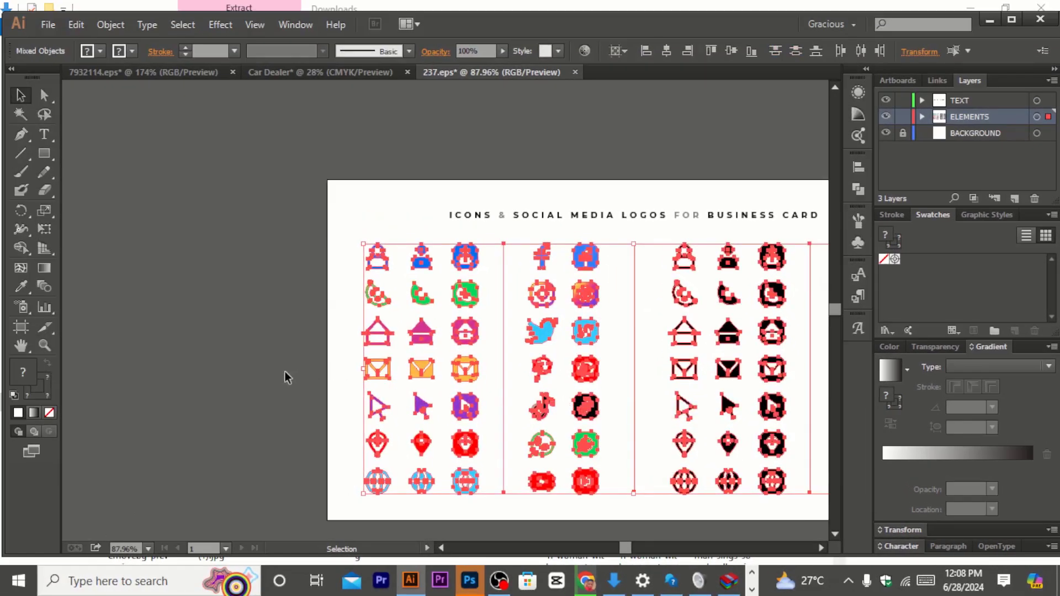
Step: Copy the WhatsApp icon and paste it into the Car Dealer document
left_click(285, 372)
left_click(582, 303)
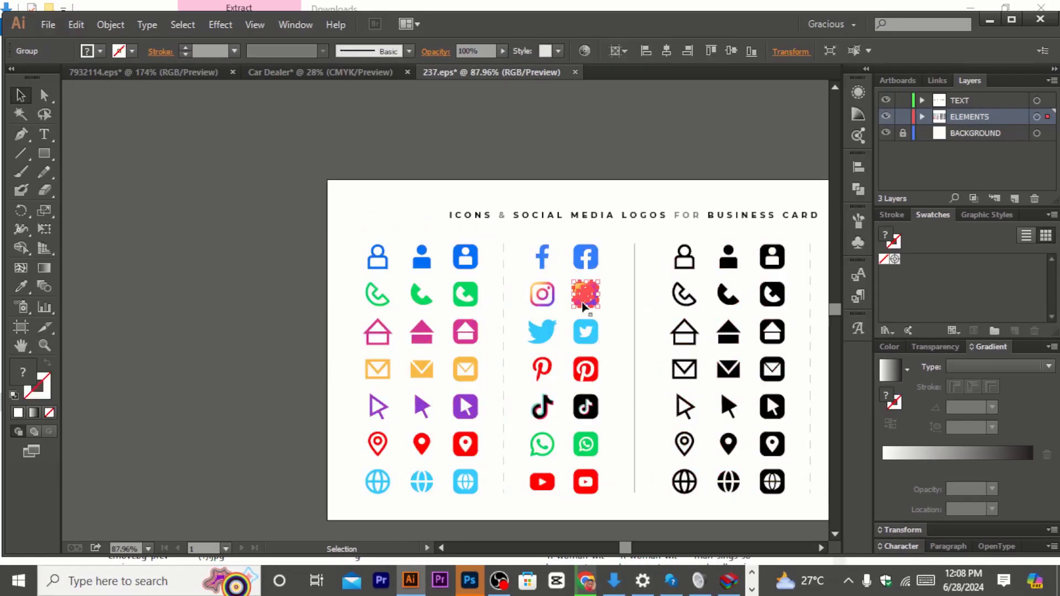
left_click(586, 446)
key("a")
key("v")
left_click(279, 72)
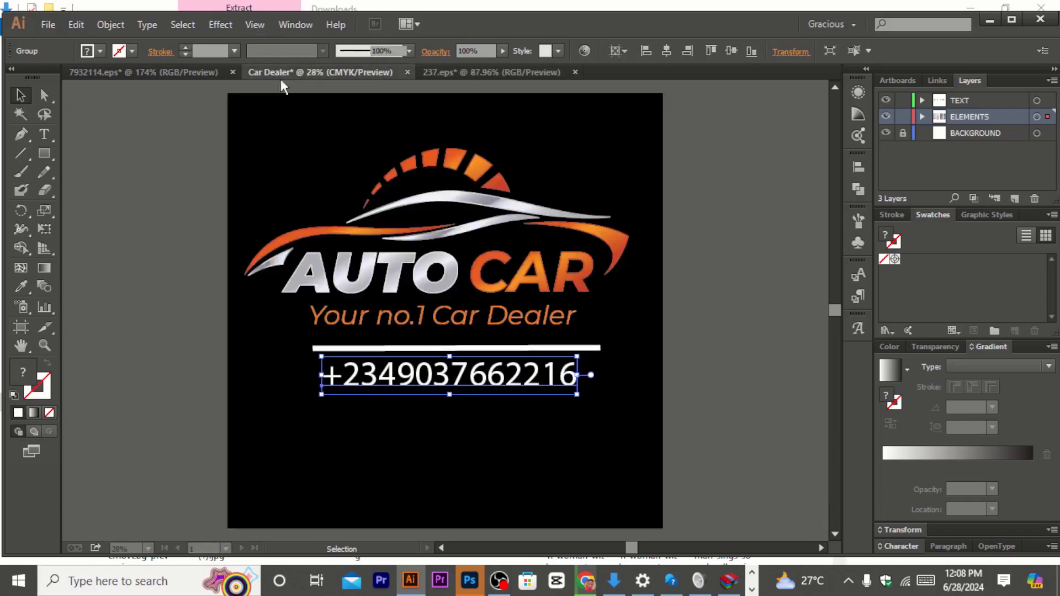
key("ctrl+v")
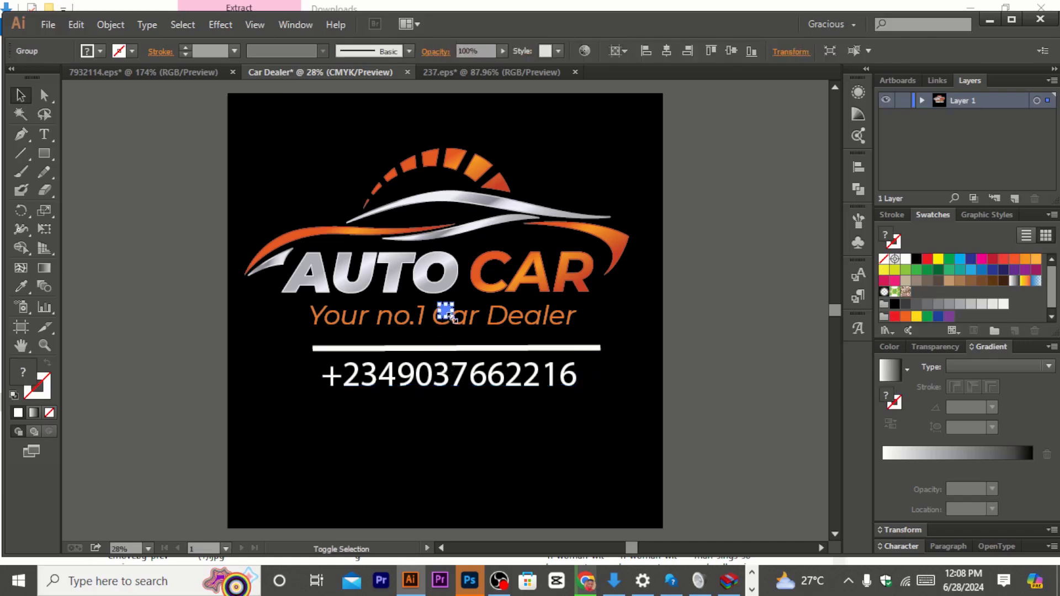
Step: Place the WhatsApp icon before the phone number, reduce the number to 156 pt and shift it right
left_click_drag(454, 319, 319, 376)
left_click(469, 386)
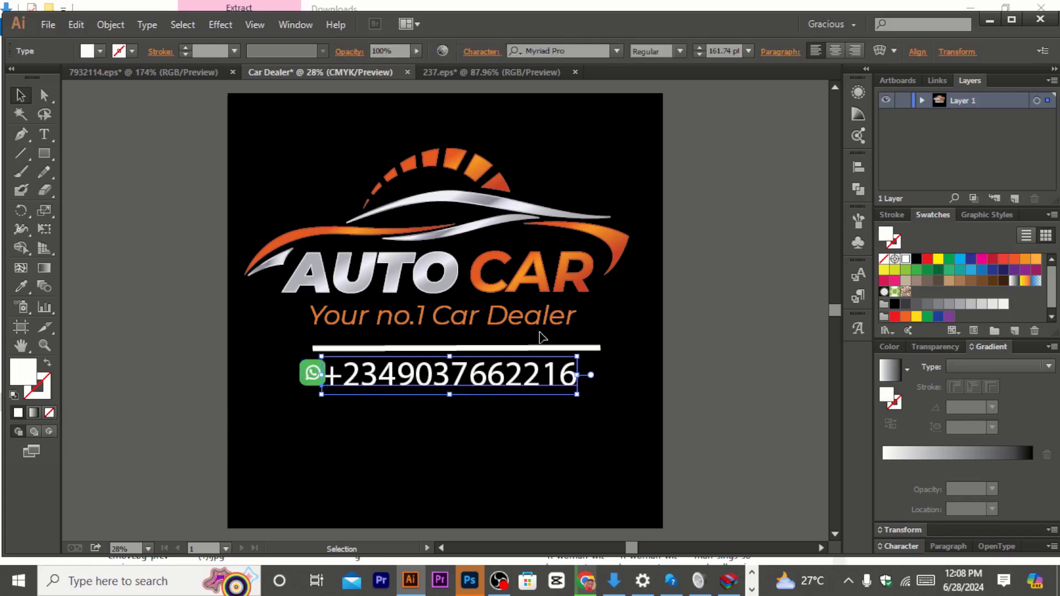
left_click(699, 55)
left_click(699, 54)
left_click(699, 55)
left_click(699, 55)
left_click(699, 55)
left_click(699, 55)
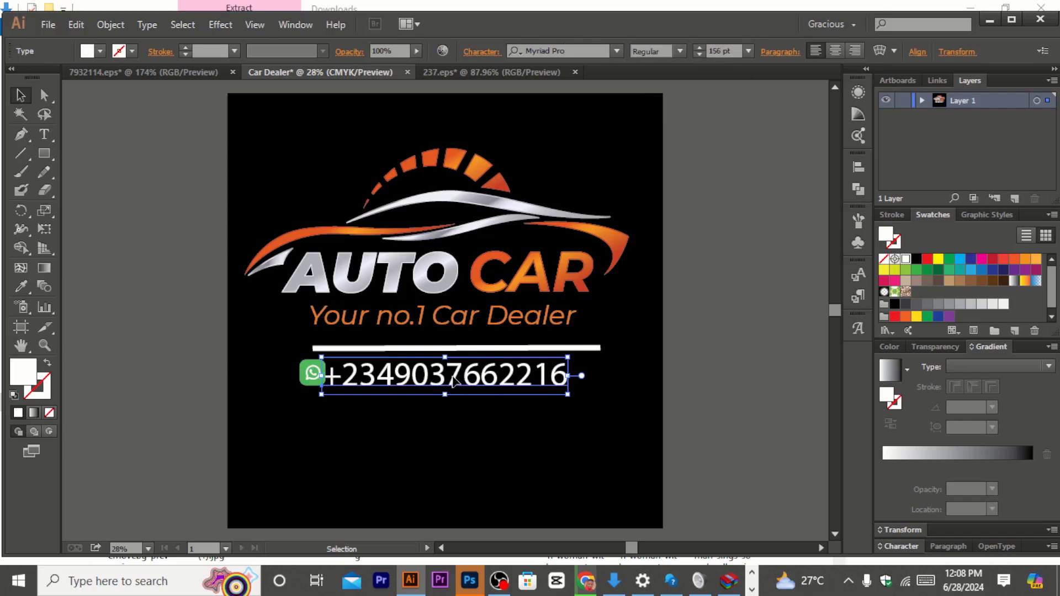
left_click_drag(450, 377, 465, 374)
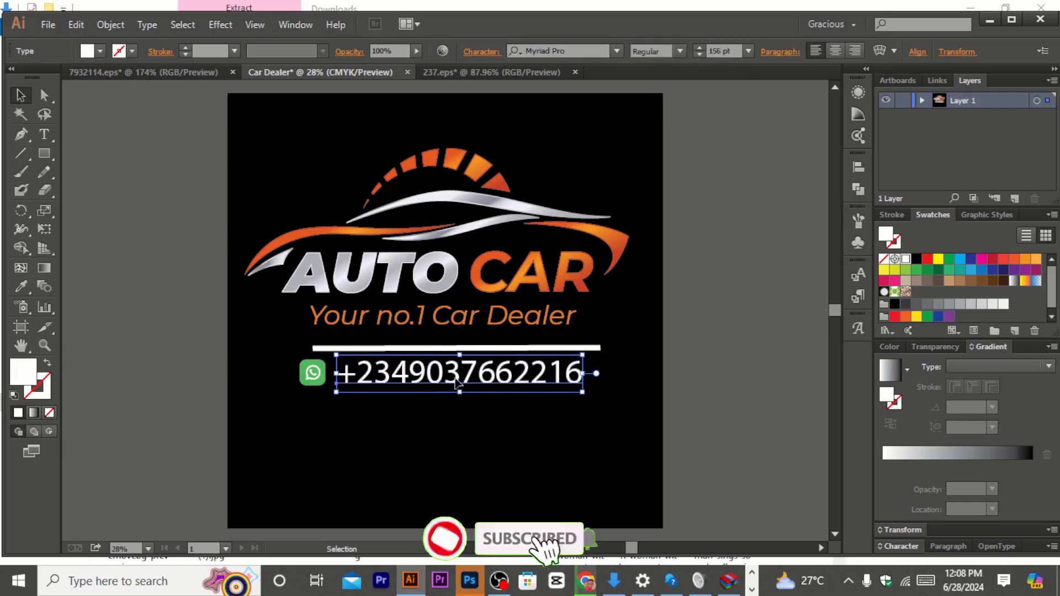
Step: Enlarge the WhatsApp icon slightly beside the phone number
left_click(322, 373)
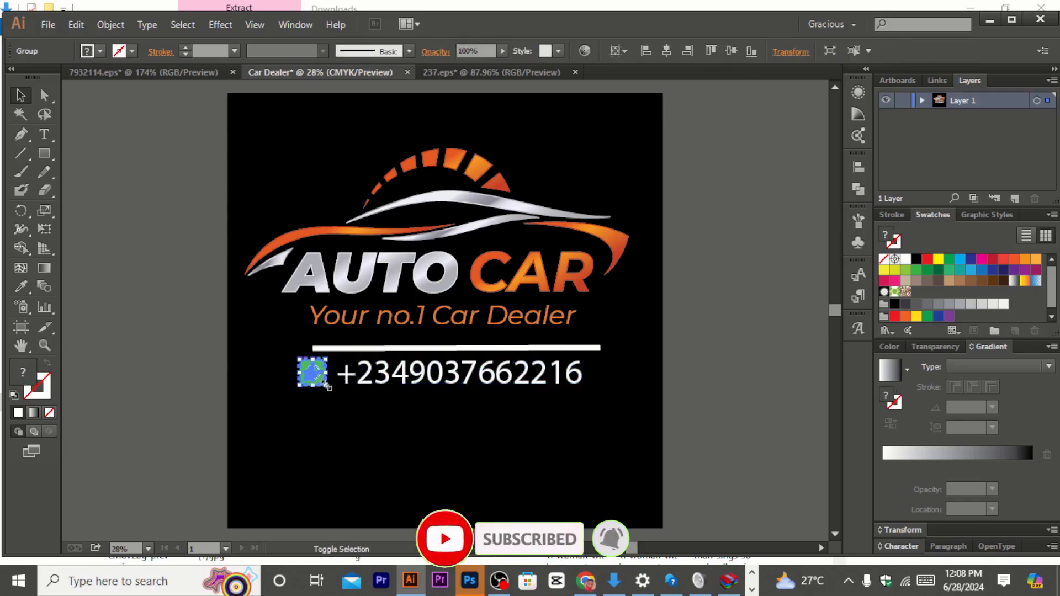
left_click_drag(327, 386, 321, 380)
left_click(360, 349)
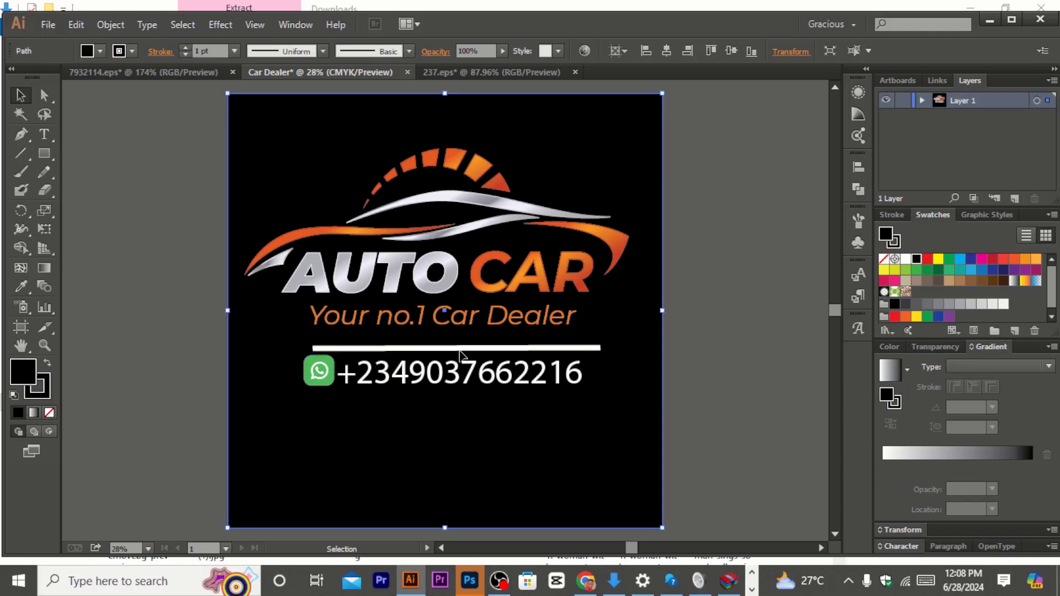
left_click(763, 314)
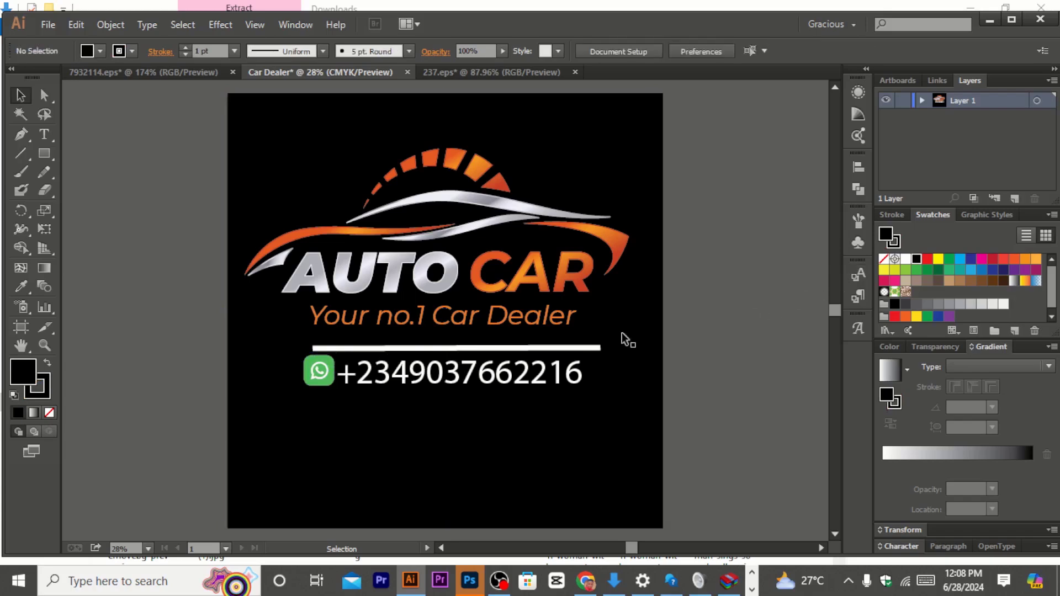
Step: Shorten the decorative line's right end slightly
left_click(592, 347)
left_click_drag(593, 352, 581, 353)
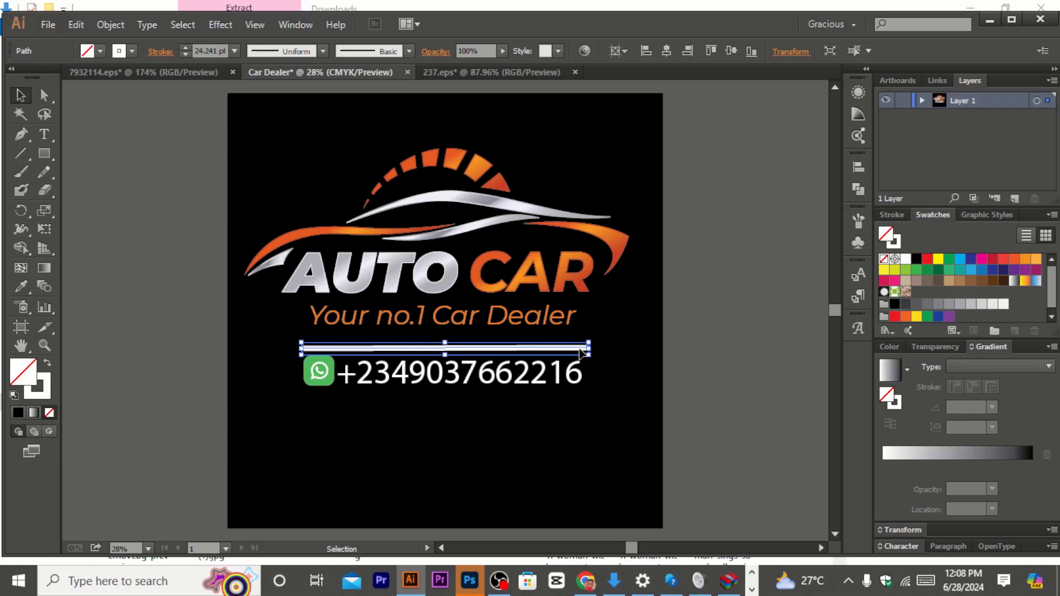
Step: Nudge the WhatsApp icon down so it lines up with the phone number
left_click(514, 374)
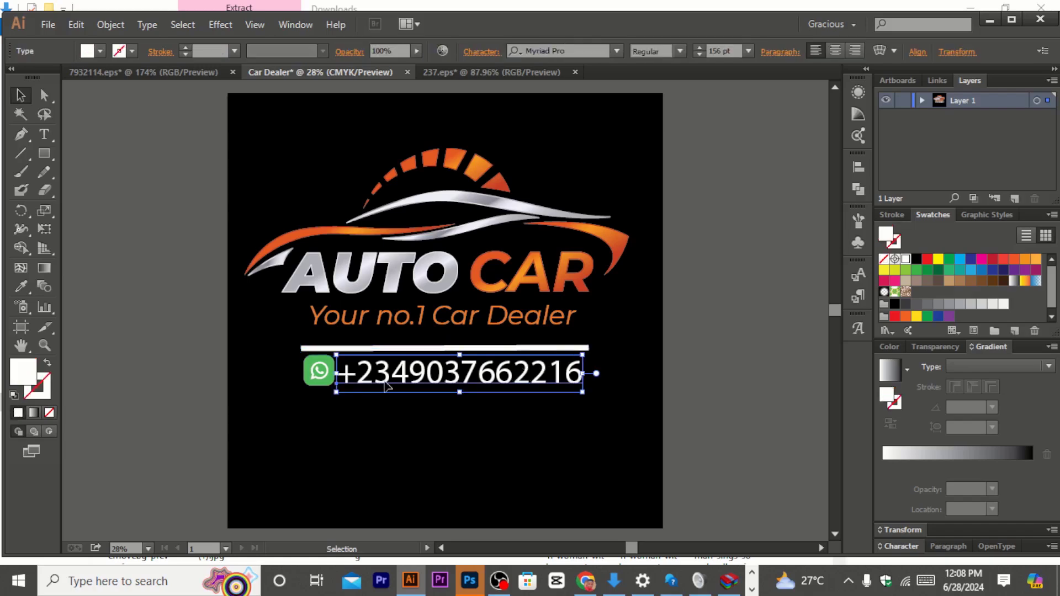
left_click(325, 385)
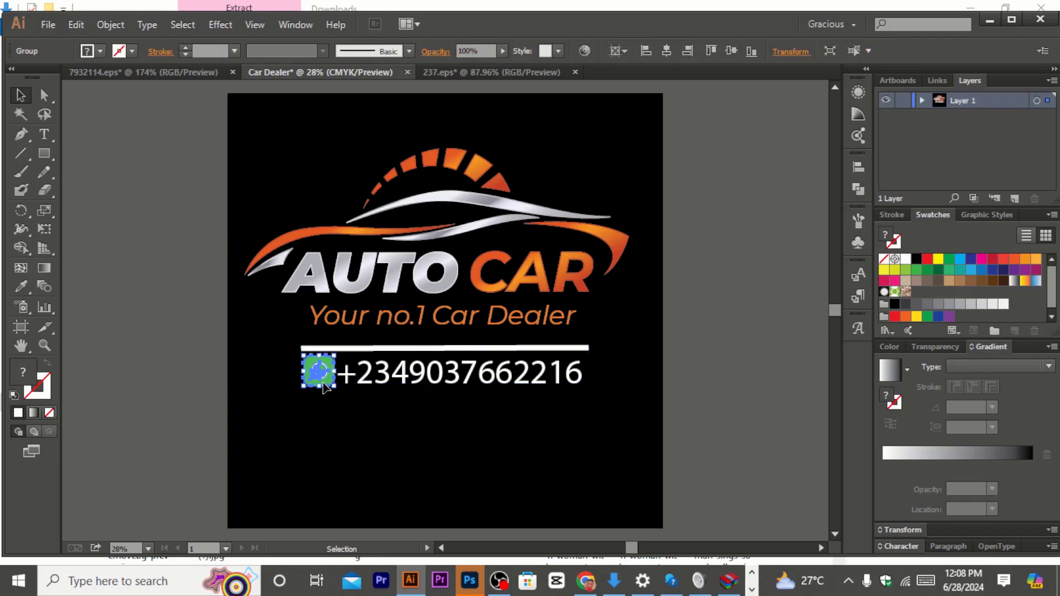
key("Down")
key("Down")
key("Down")
key("Down")
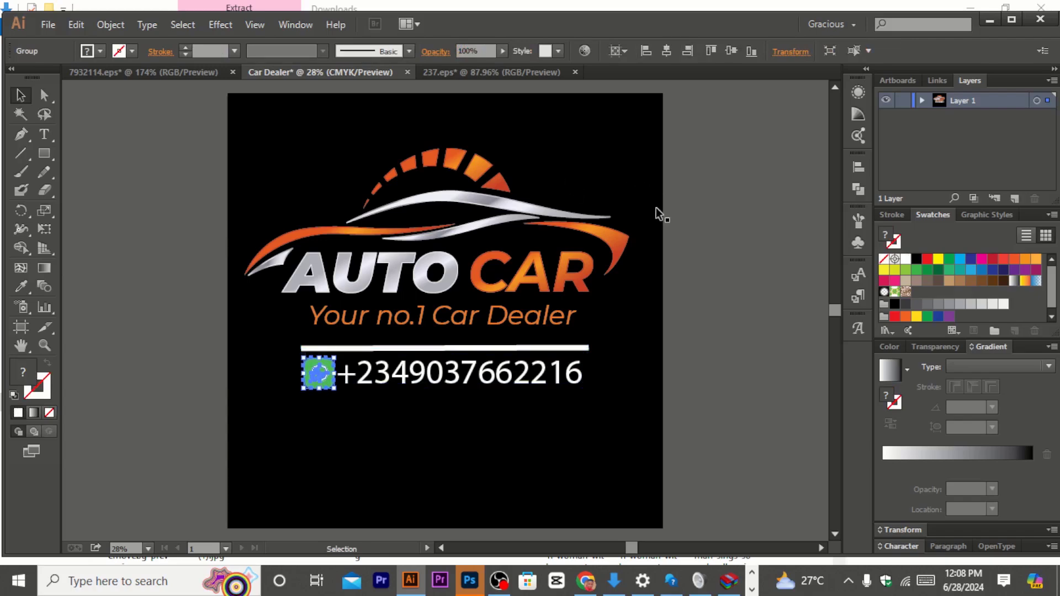
left_click(509, 281)
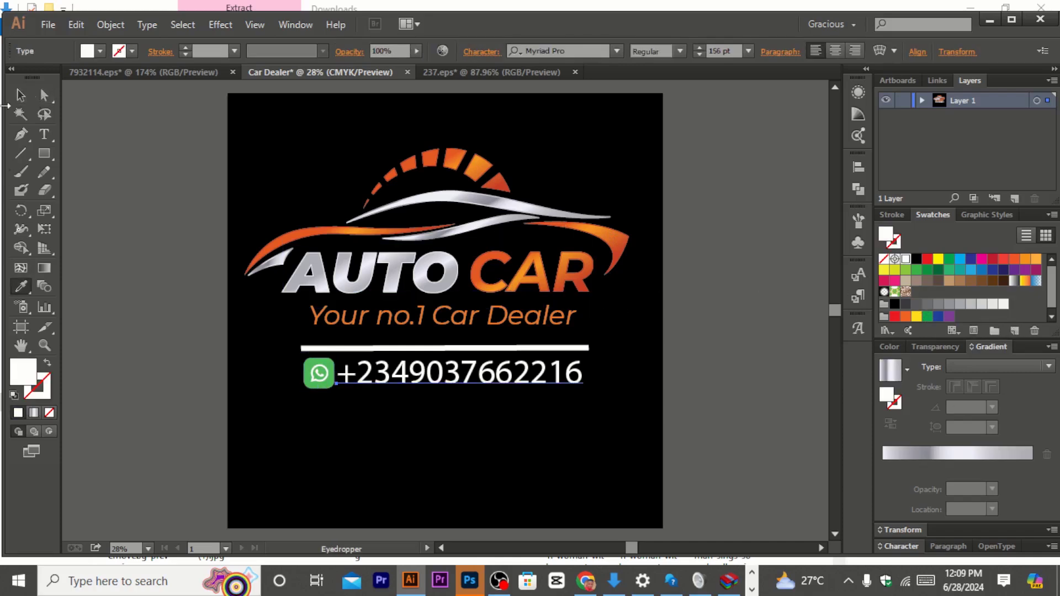
left_click(21, 94)
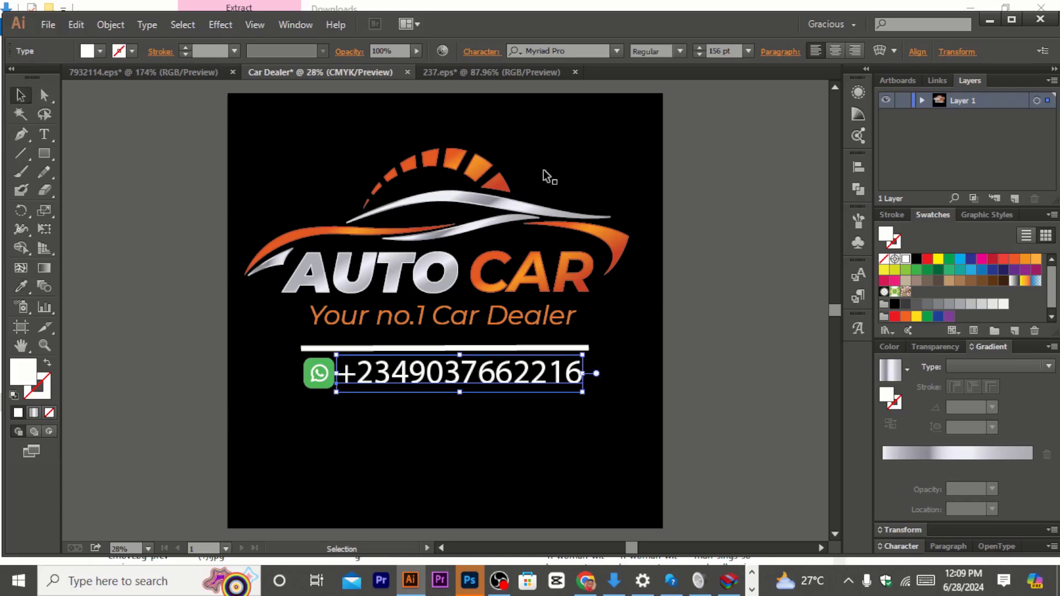
Step: Delete the black background rectangle from the artboard
left_click(611, 170)
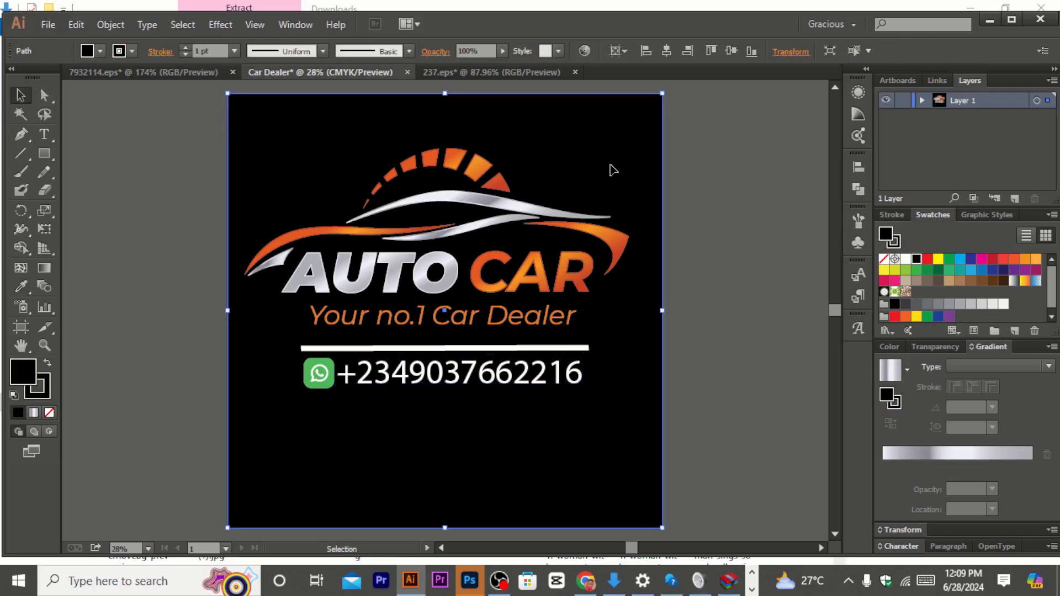
key("Delete")
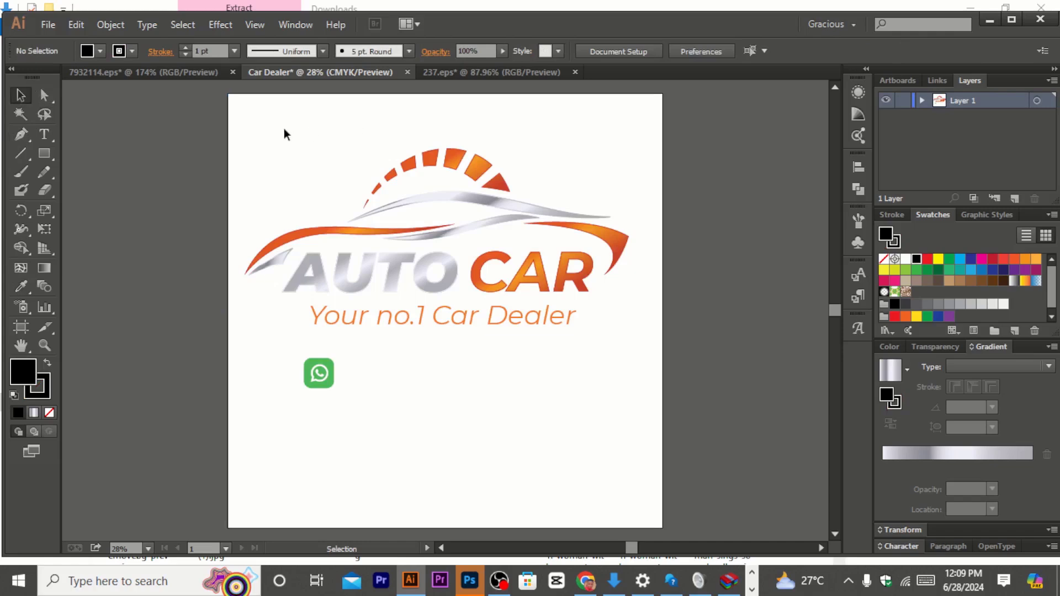
Step: Select all the logo artwork, scale it up slightly and move it lower on the artboard
left_click_drag(262, 134, 627, 429)
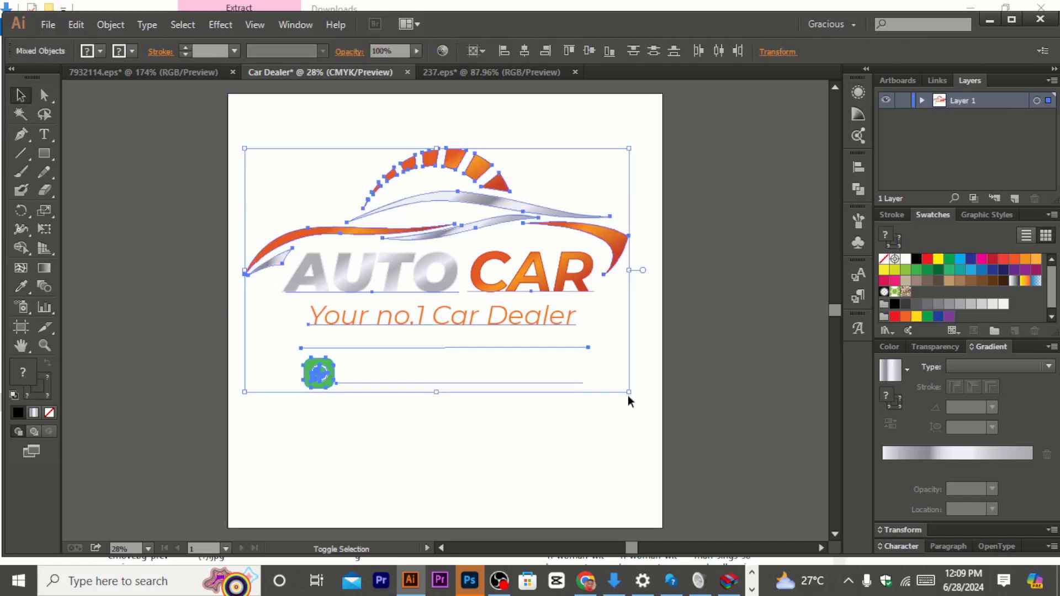
left_click_drag(627, 391, 652, 426)
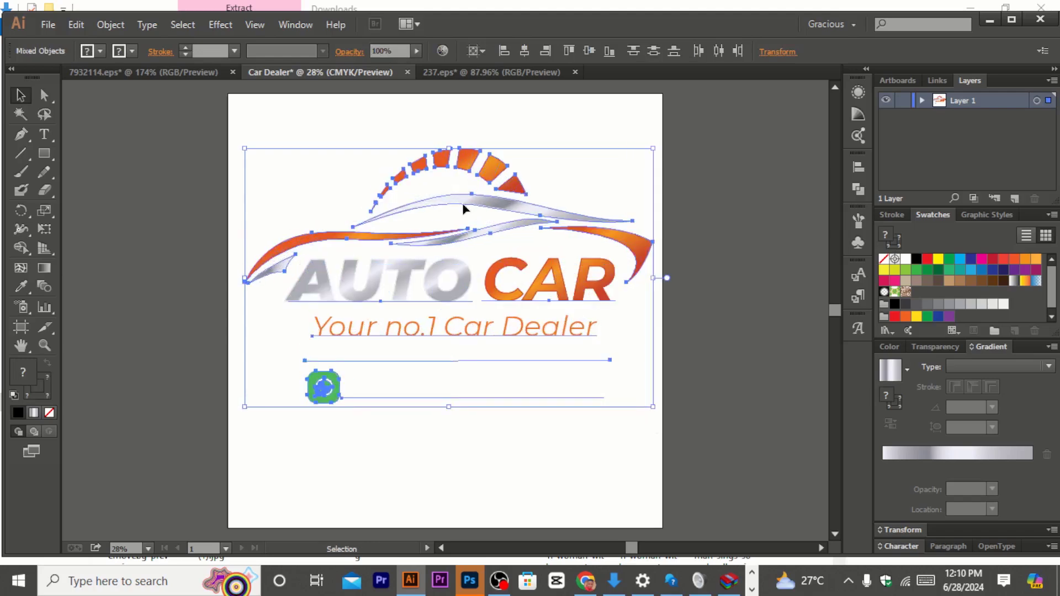
left_click_drag(464, 204, 463, 224)
left_click(729, 248)
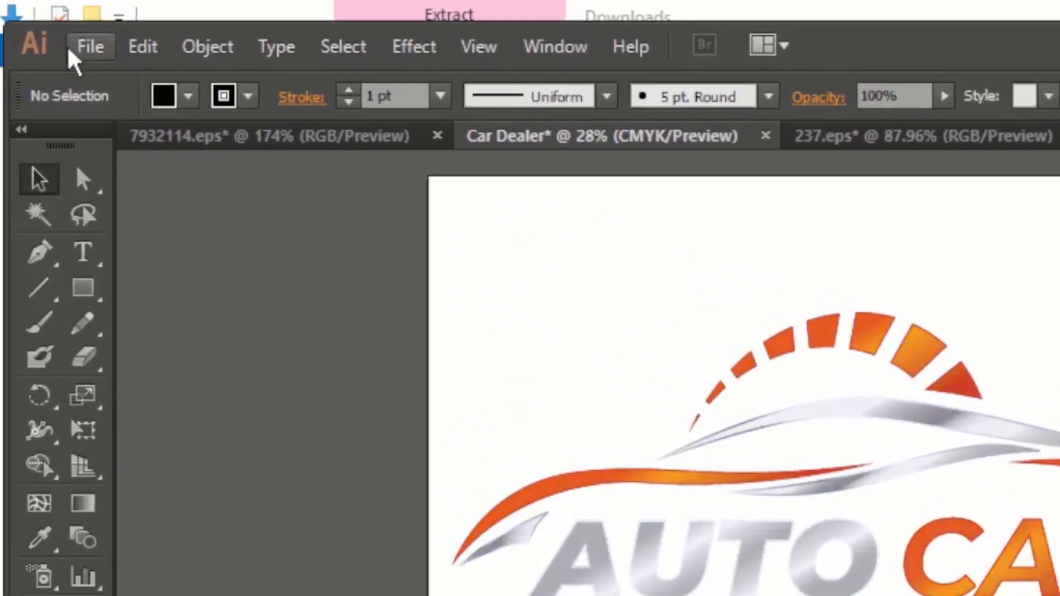
Step: Open Save for Web and choose the PNG-24 preset
left_click(65, 36)
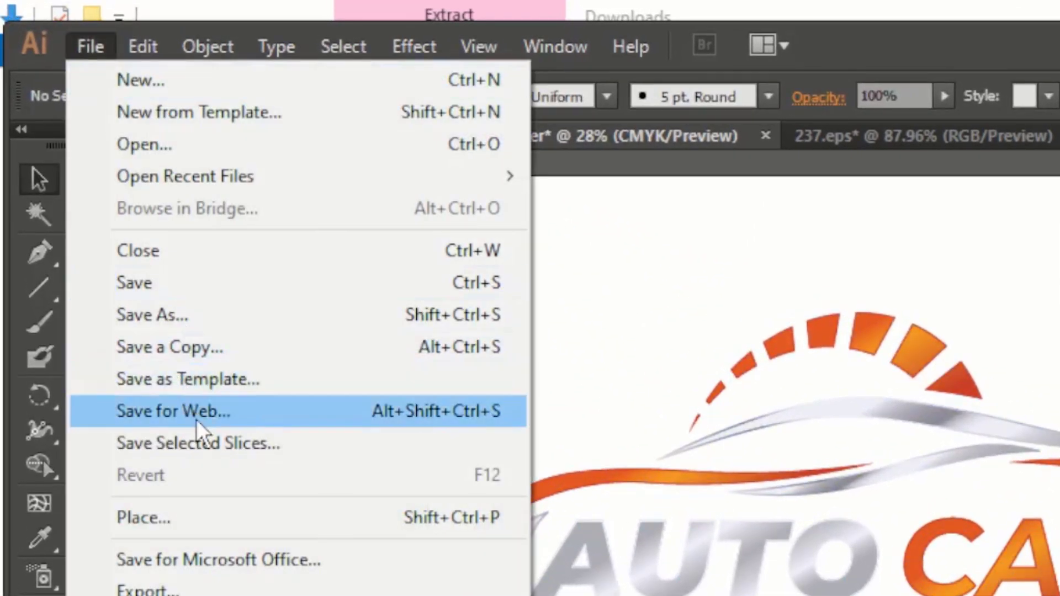
left_click(196, 420)
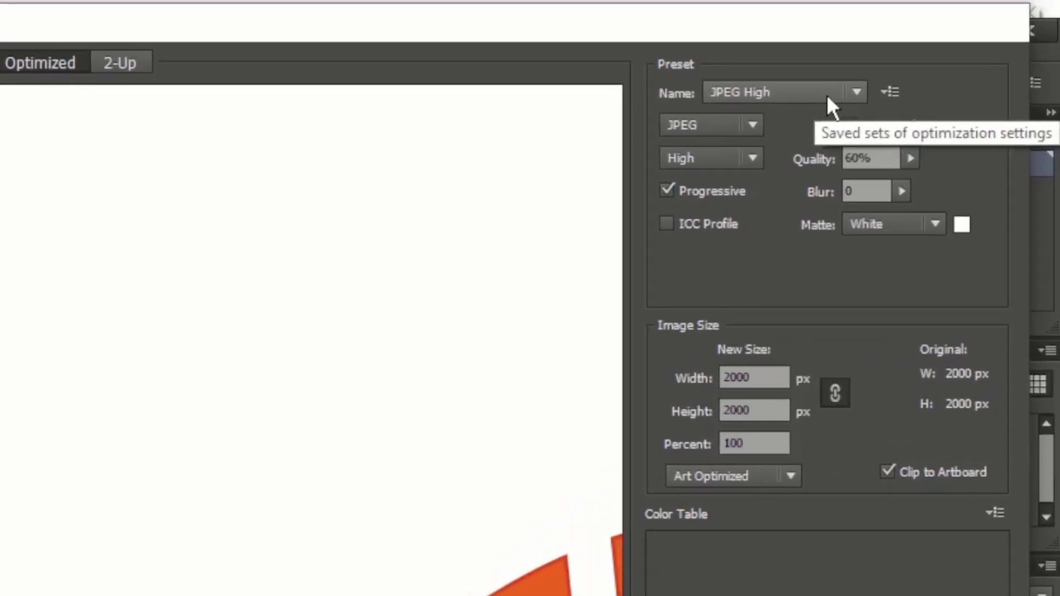
left_click(819, 95)
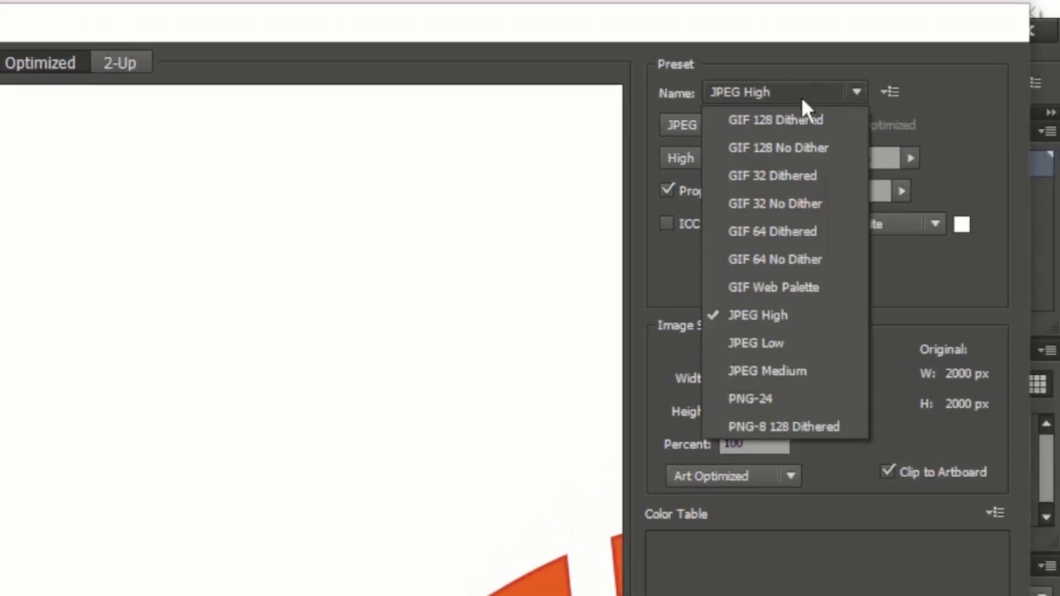
left_click(773, 397)
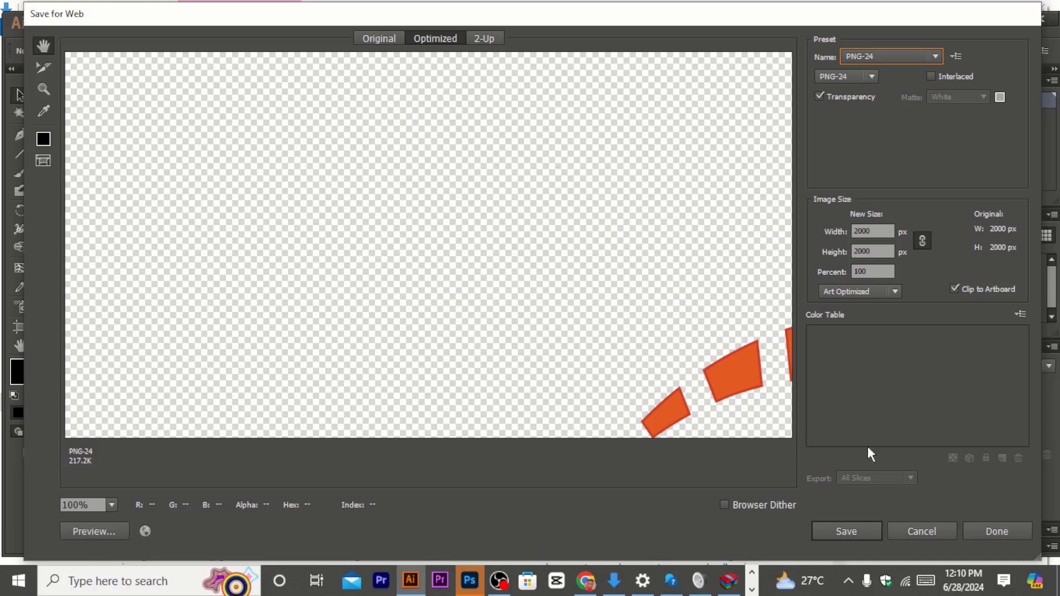
Step: Save the optimized image to the Desktop as Car-Dealer.png
left_click(848, 530)
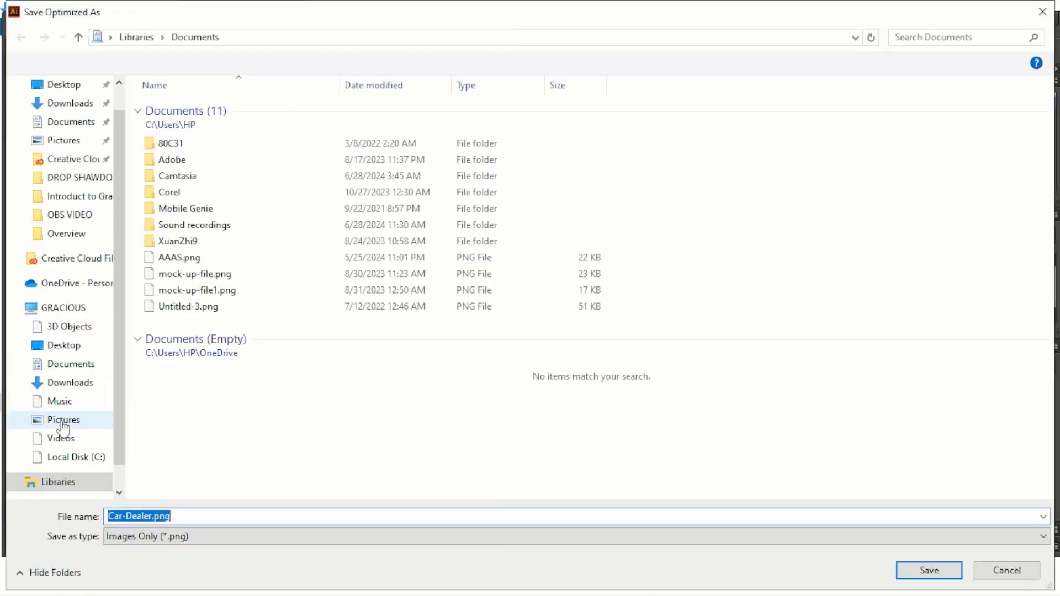
left_click(63, 422)
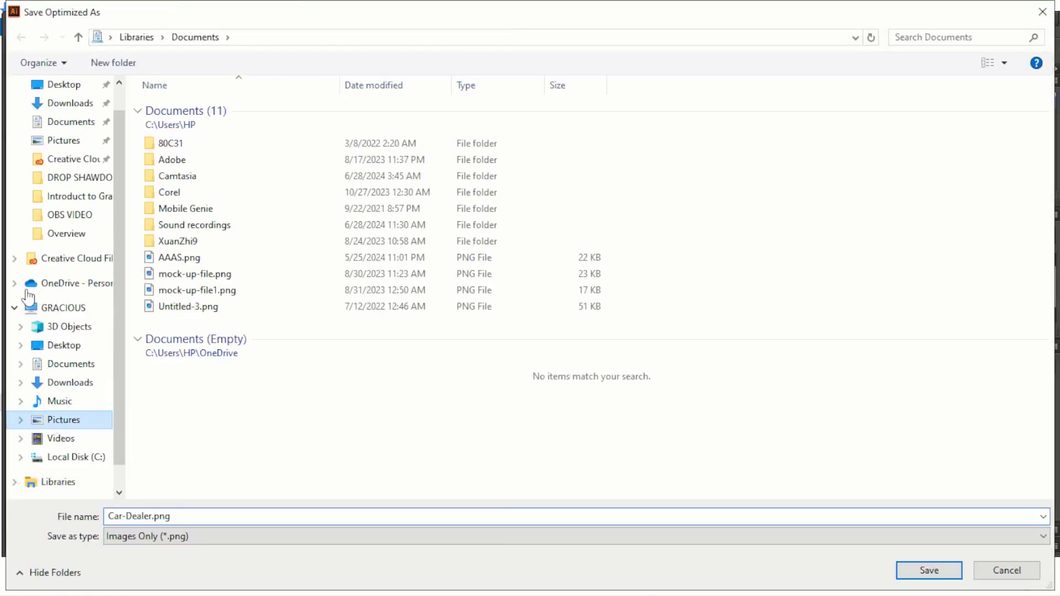
left_click(63, 346)
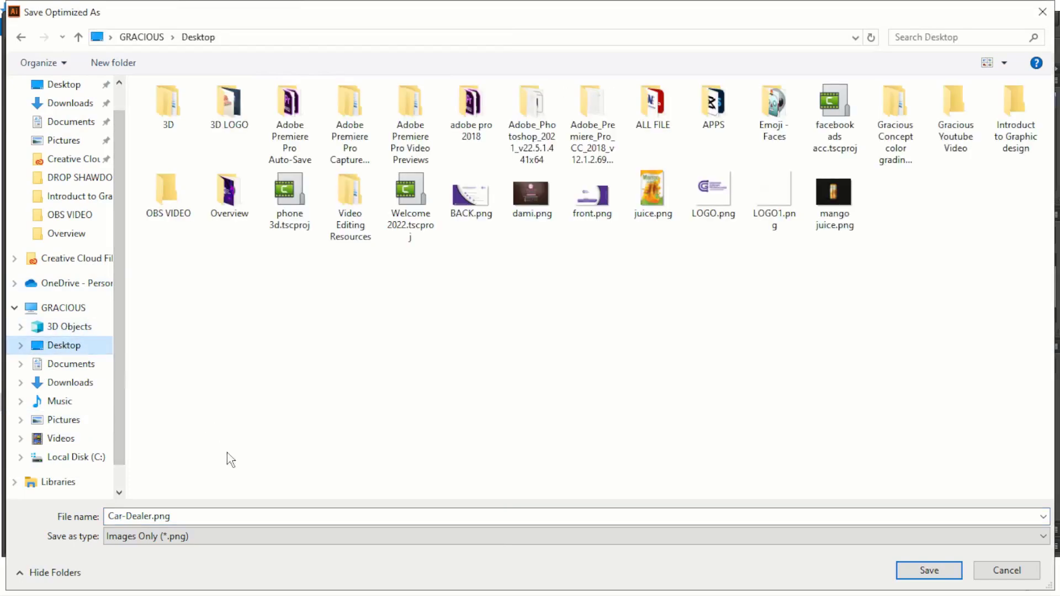
left_click(190, 517)
left_click(191, 517)
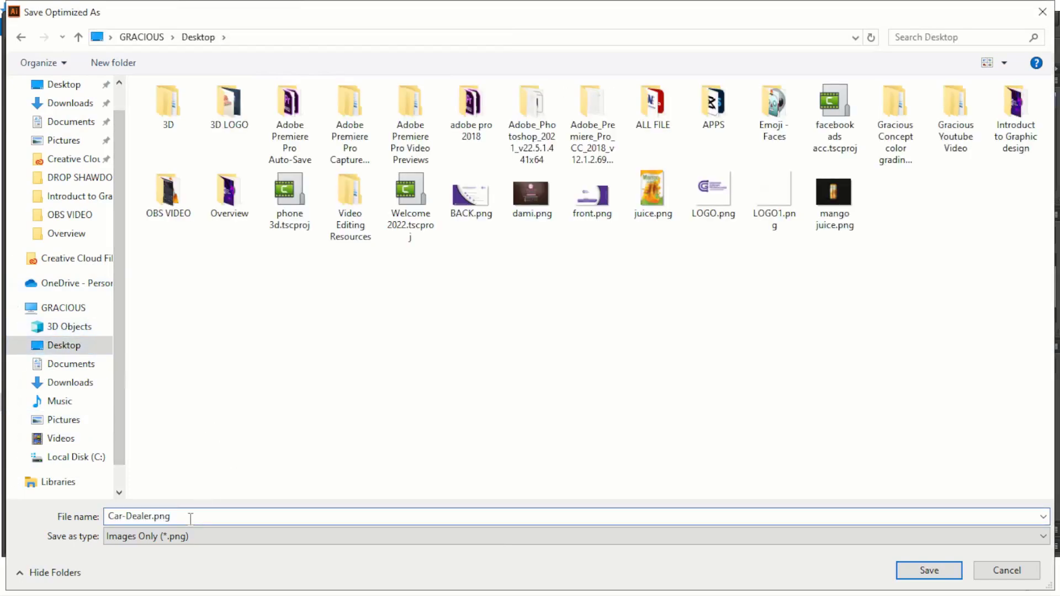
left_click(938, 574)
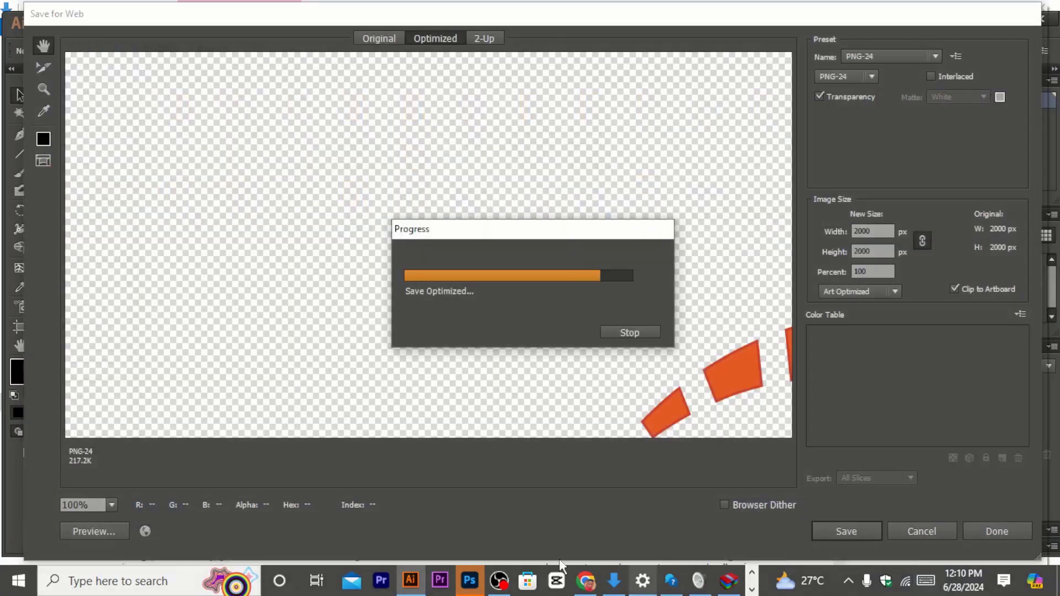
Step: Switch to Photoshop and create a new document from the 3000 x 3000 px custom preset
left_click(471, 589)
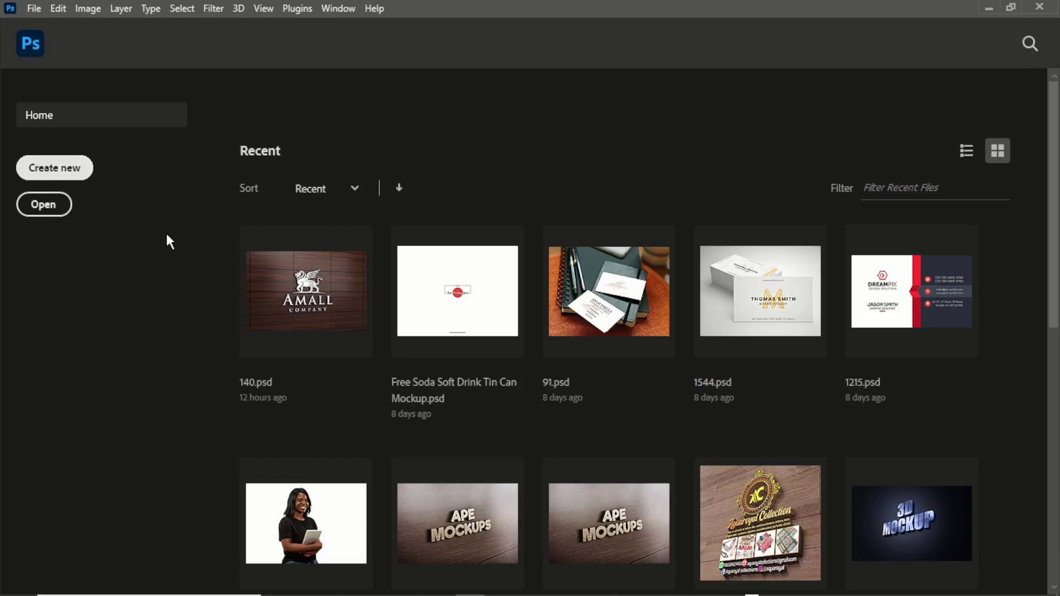
key("ctrl+n")
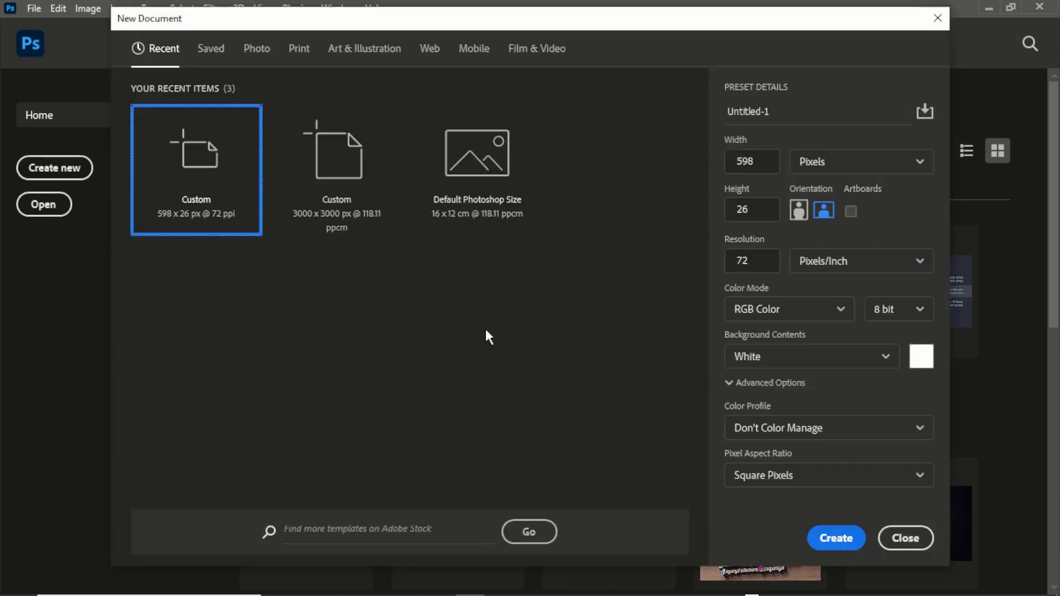
left_click(373, 199)
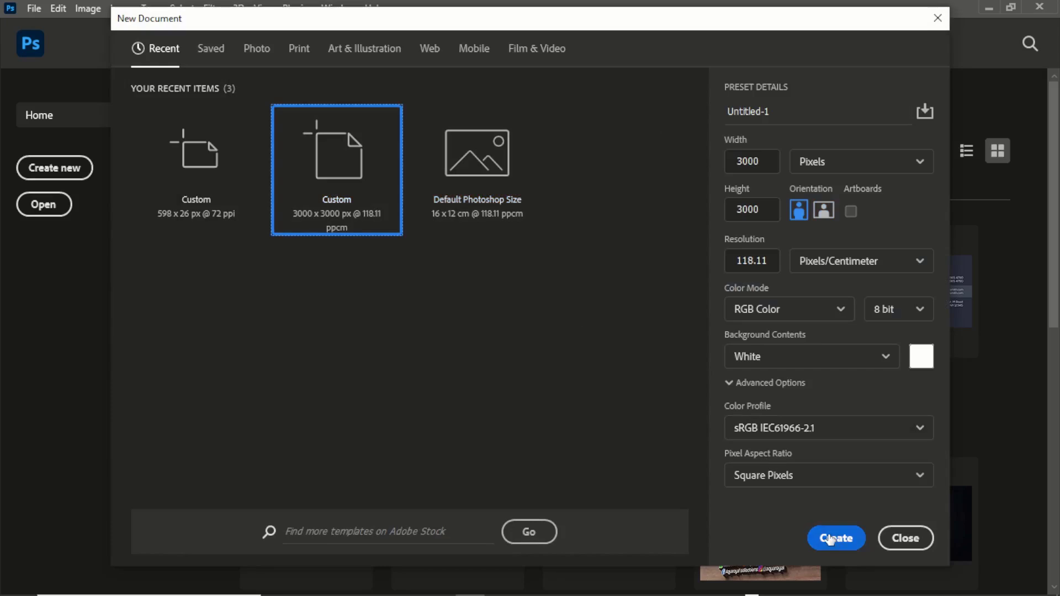
left_click(830, 539)
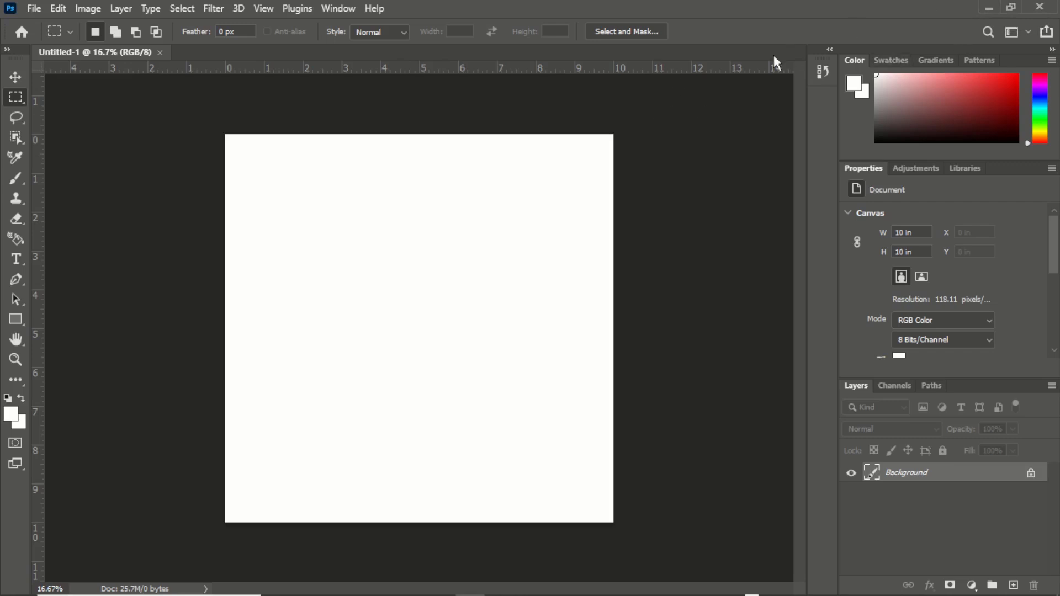
Step: Minimize the open windows to show the desktop with the exported Car-Dealer file
left_click(989, 8)
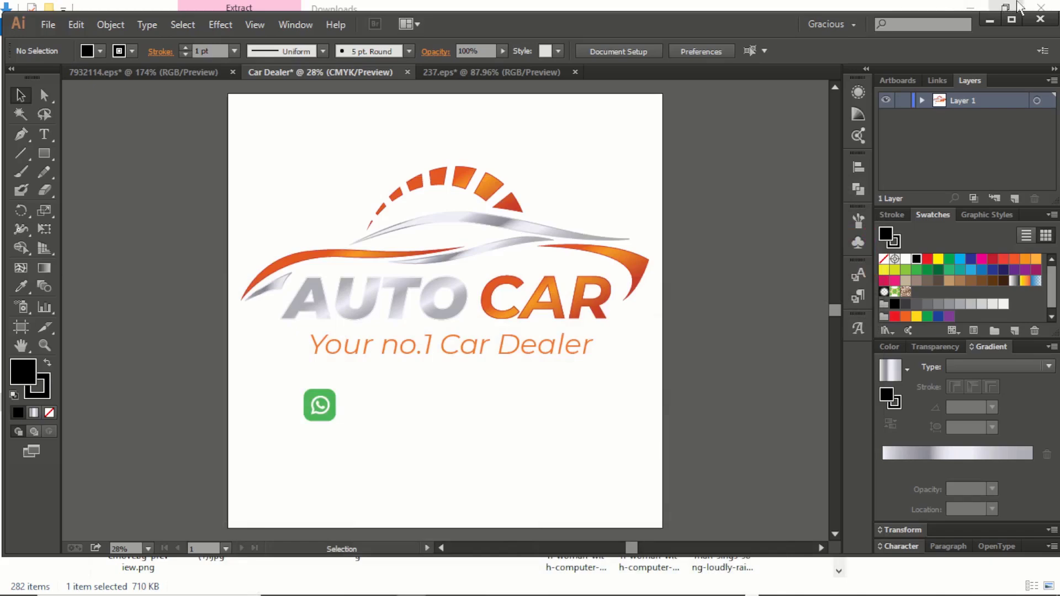
left_click(989, 22)
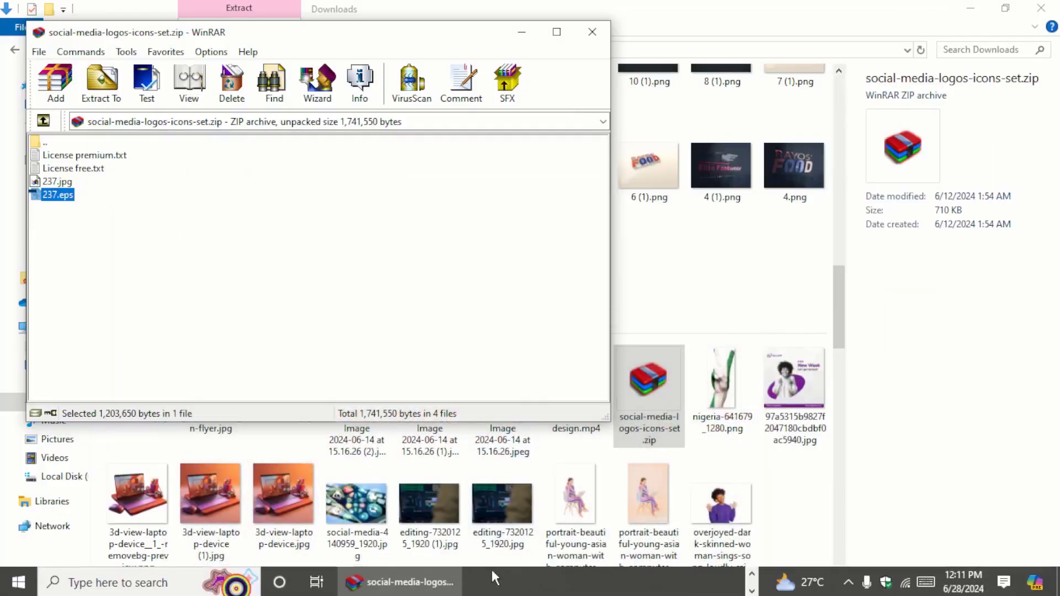
left_click(750, 593)
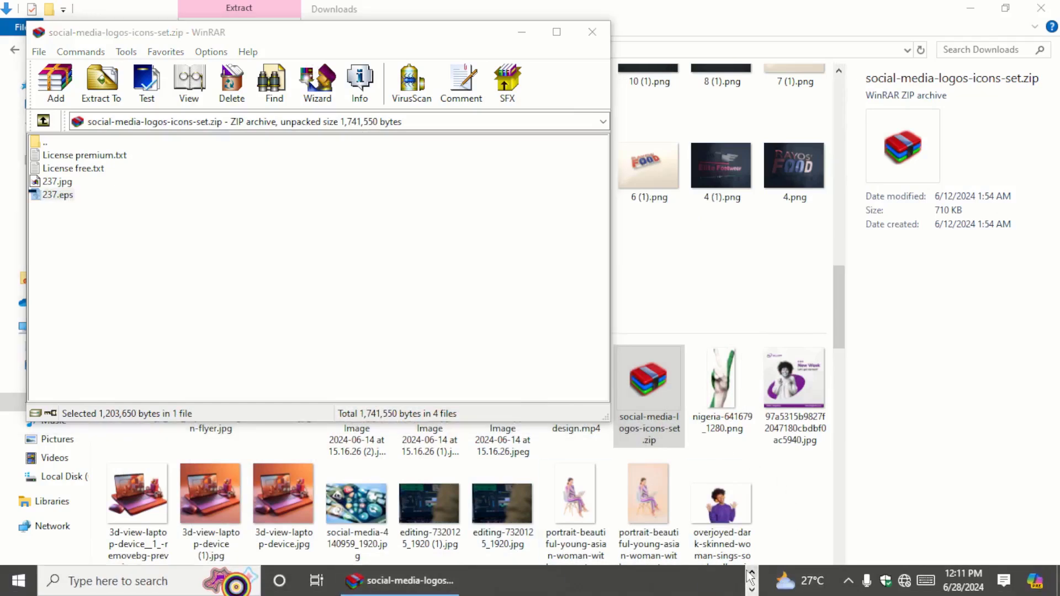
left_click(751, 574)
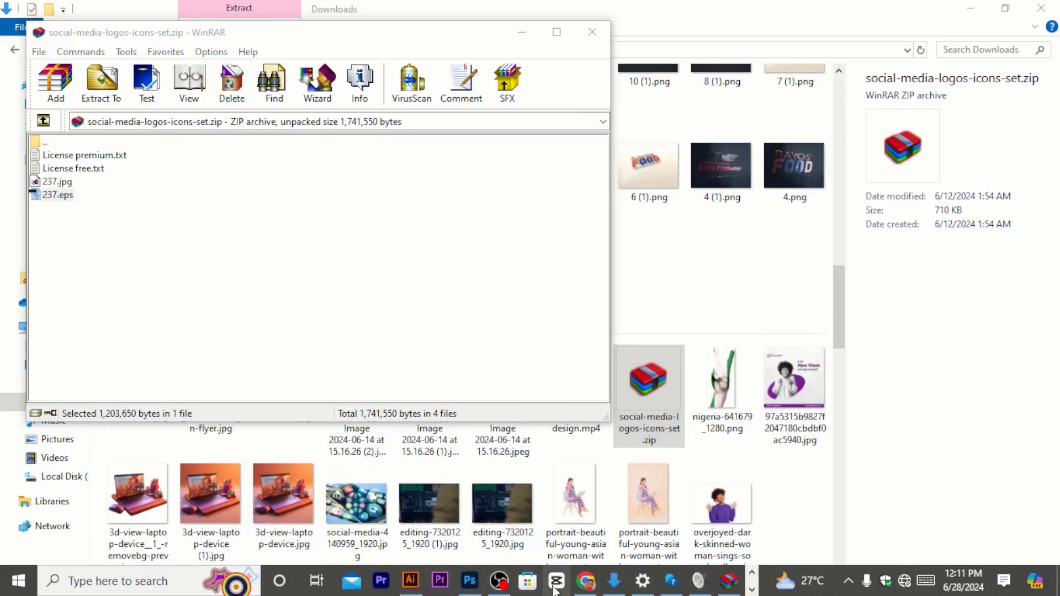
left_click(589, 585)
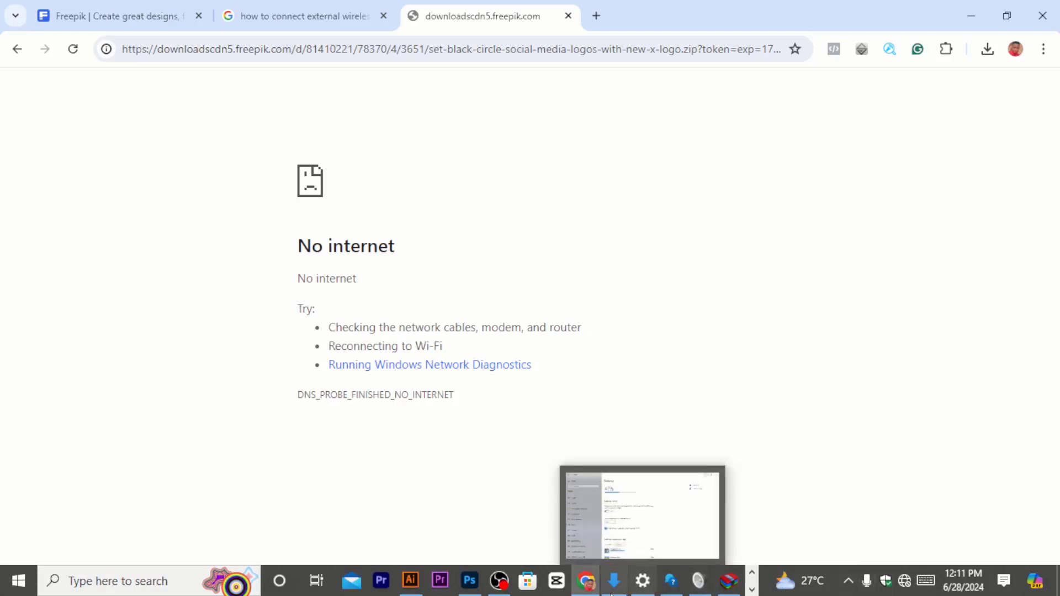
mouse_move(618, 586)
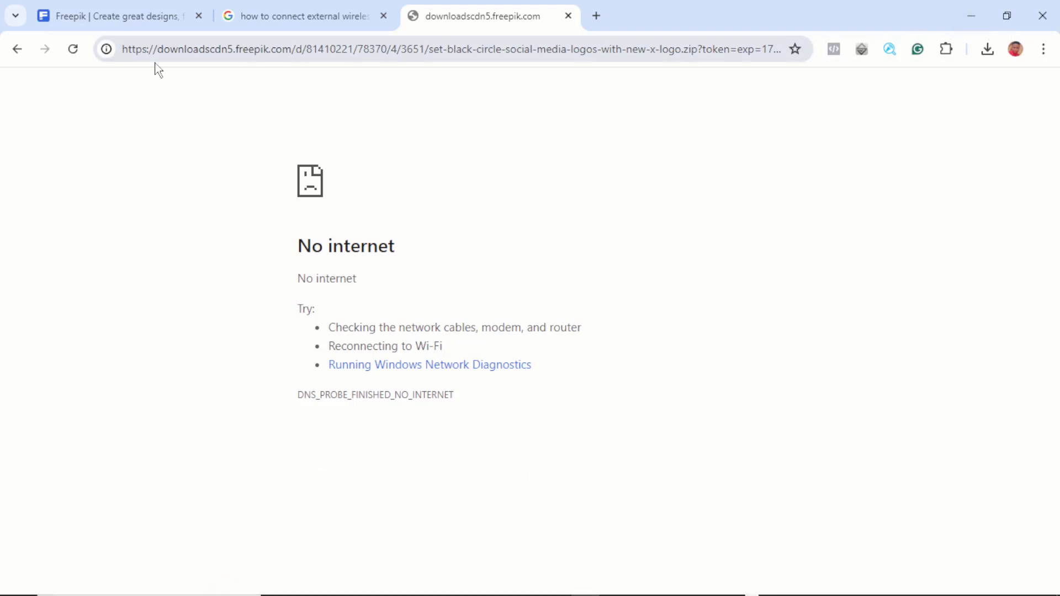
left_click(132, 22)
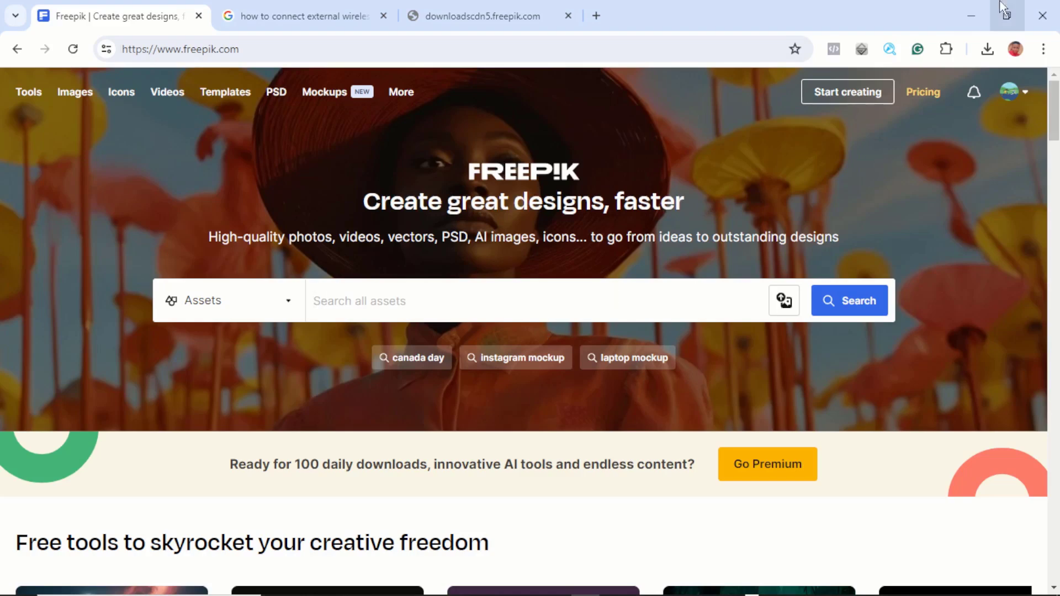
left_click(974, 8)
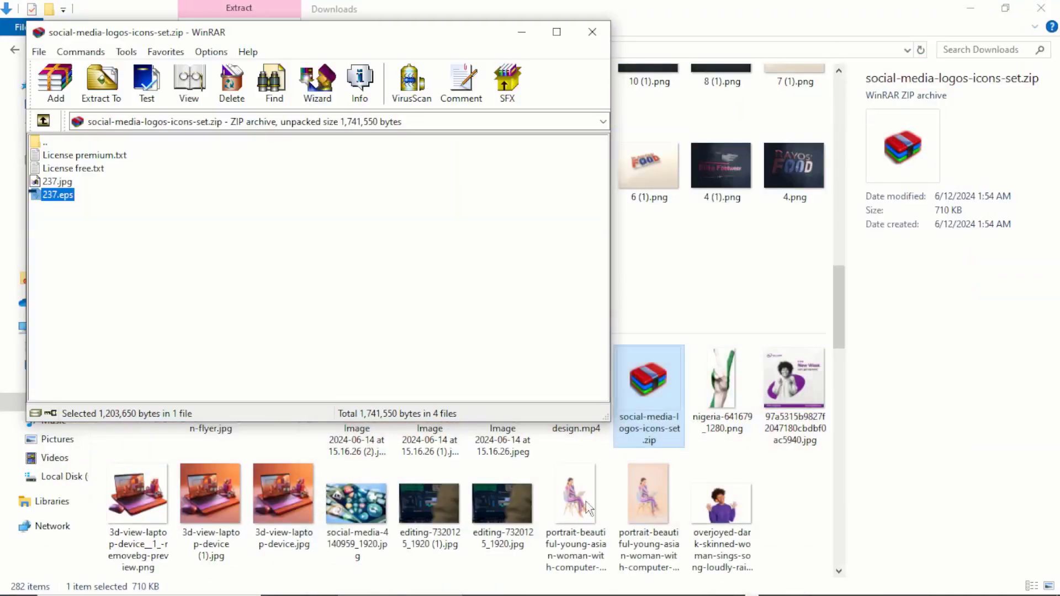
mouse_move(453, 594)
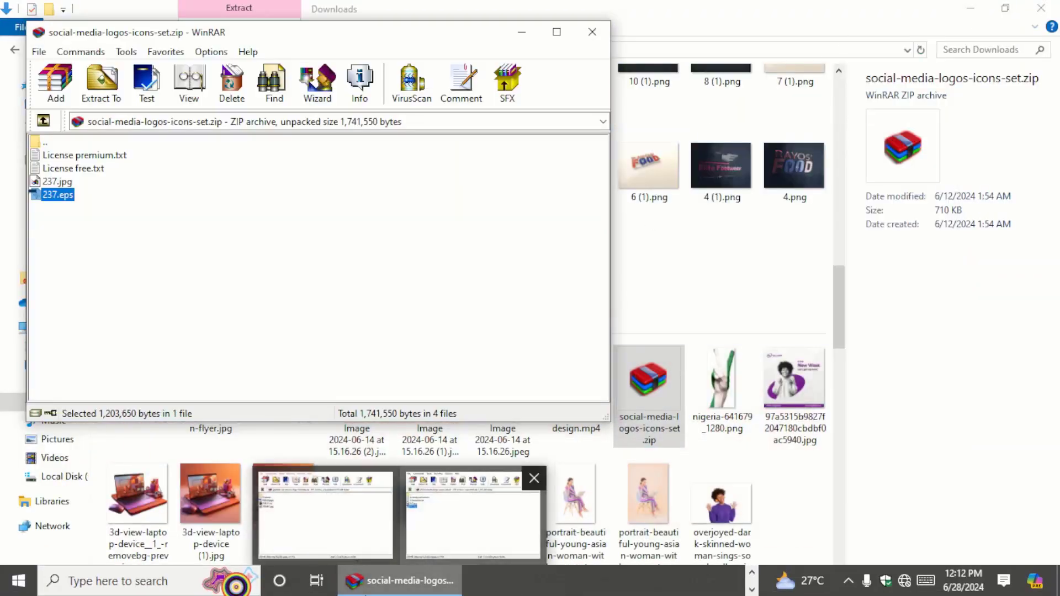
left_click(525, 36)
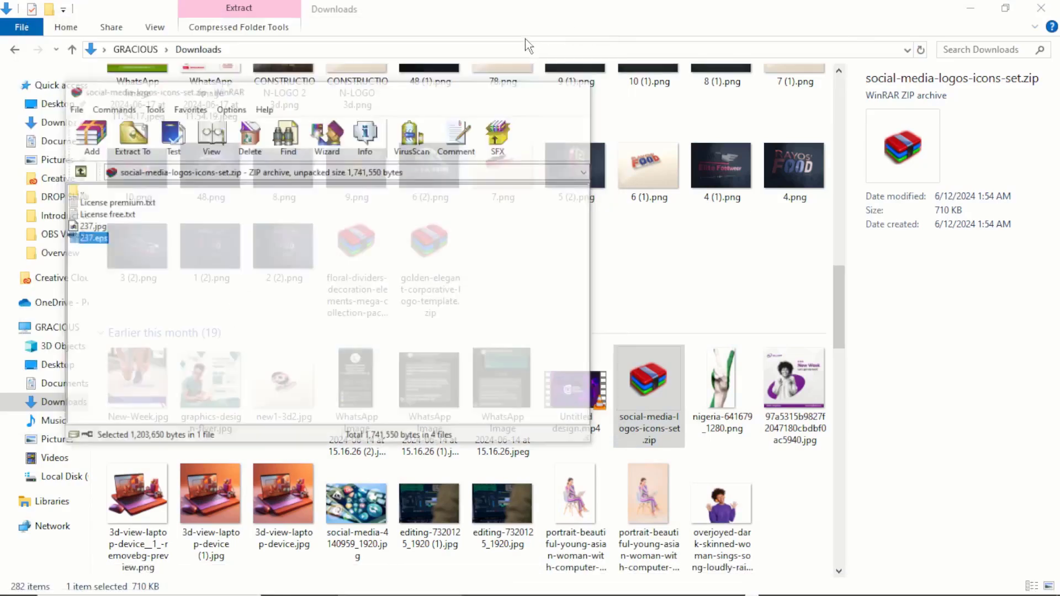
left_click(971, 10)
key("super+d")
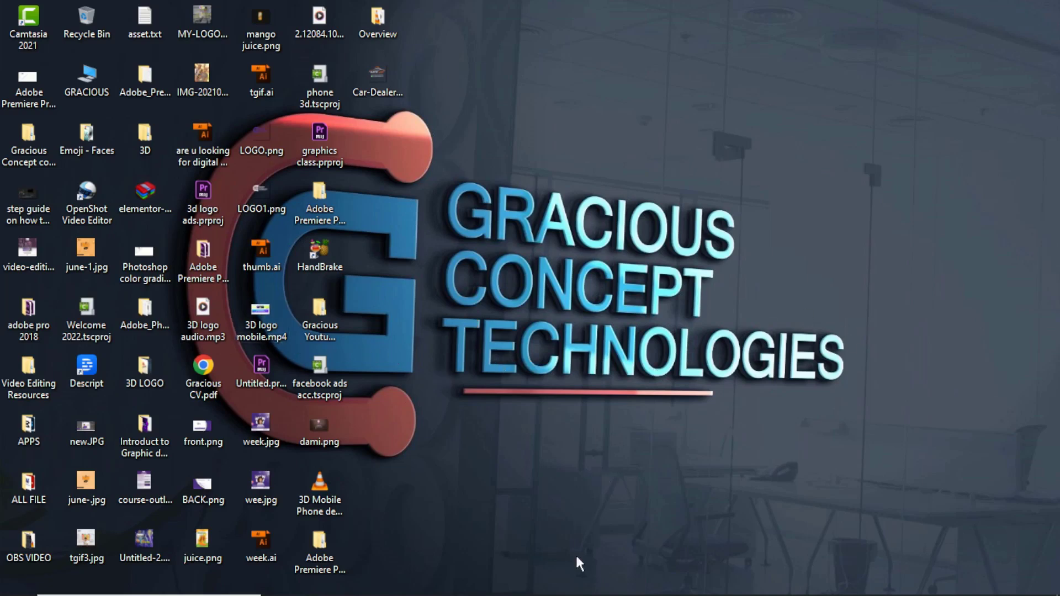
mouse_move(414, 593)
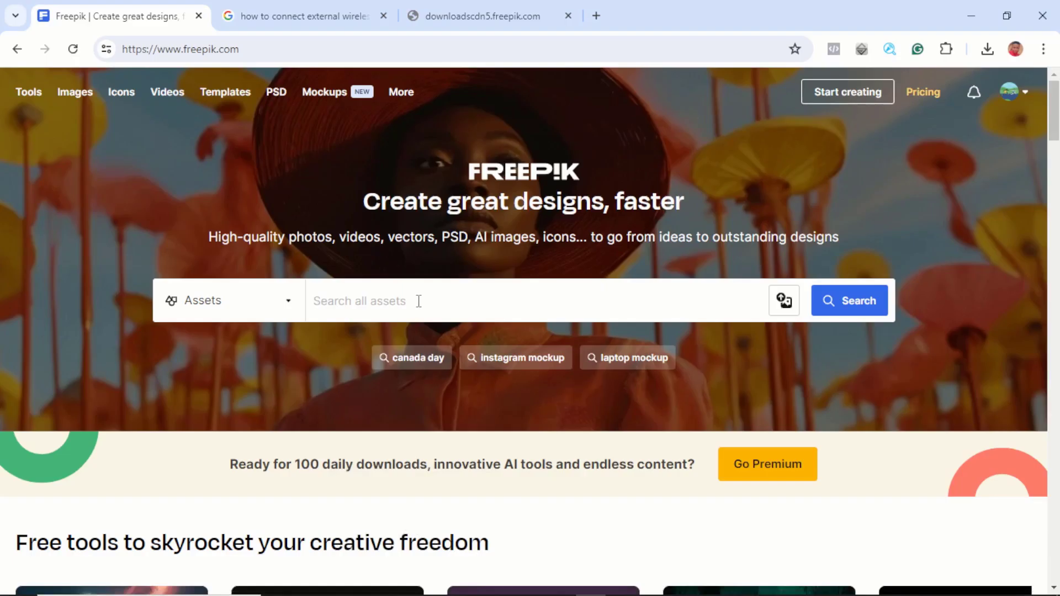
Step: Search Freepik for "3D mockup"
type("MOC")
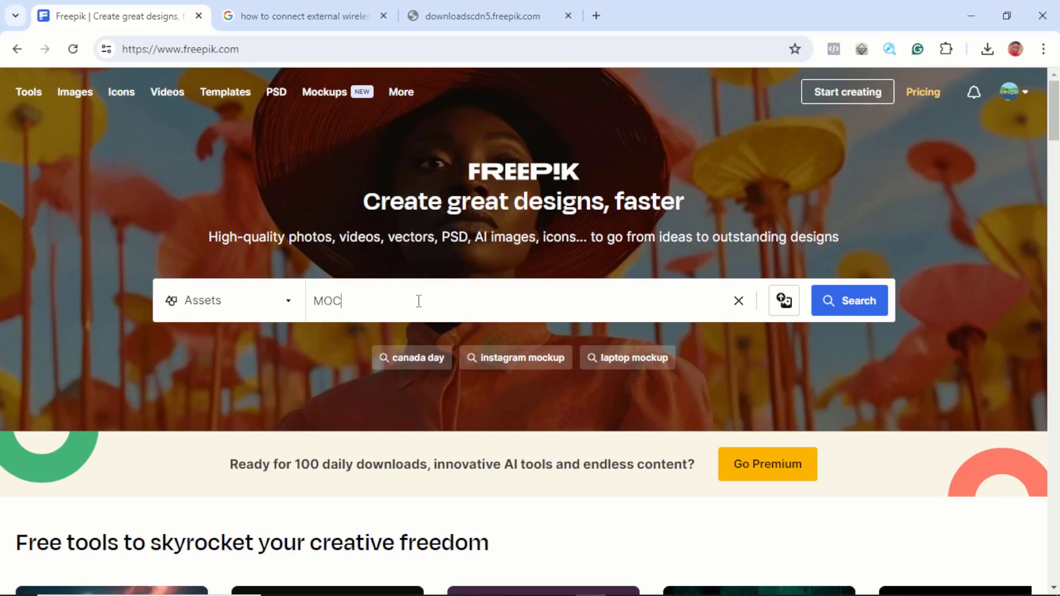
key("BackSpace")
key("BackSpace")
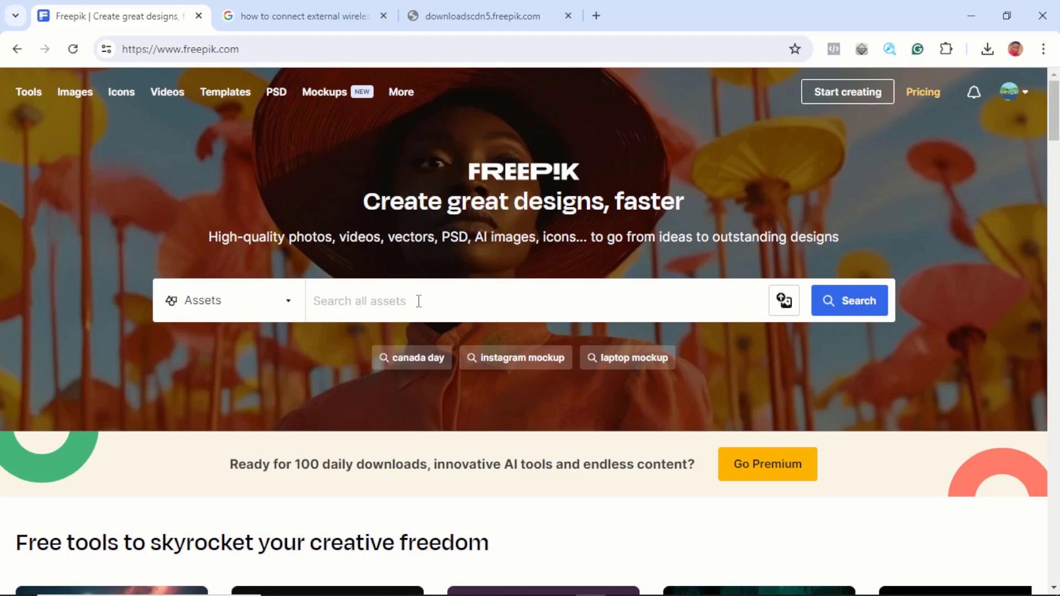
type("3")
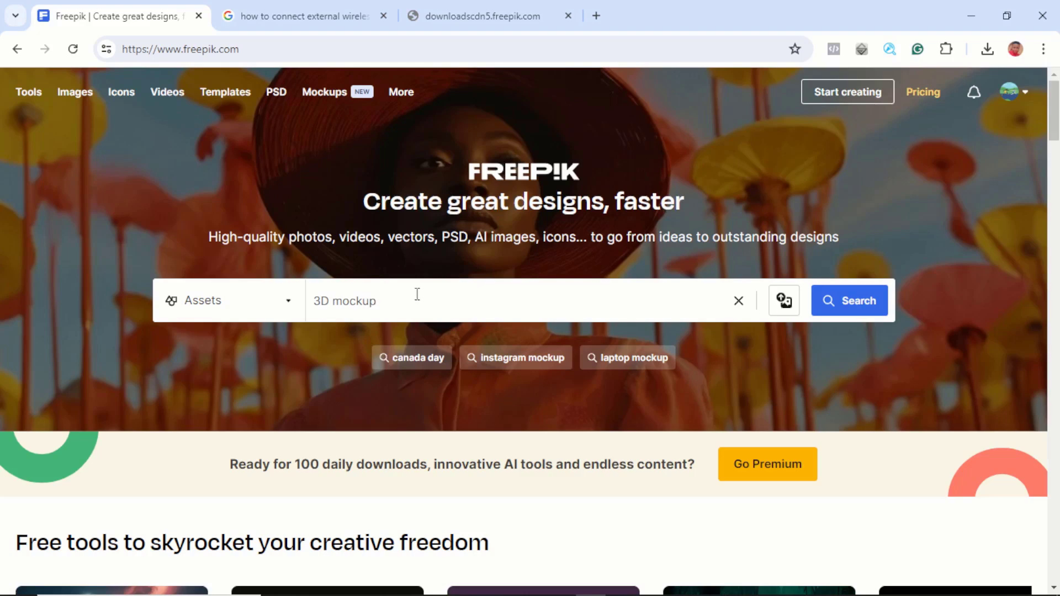
type("D mockup")
key("Return")
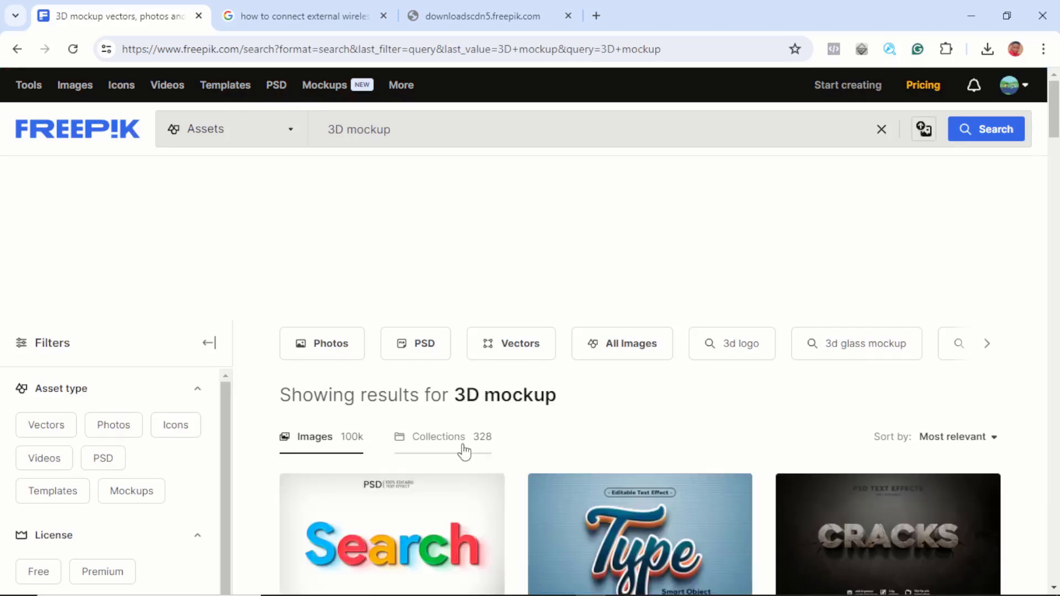
Step: Browse through the 3D mockup search results
scroll(464, 450, "down", 3)
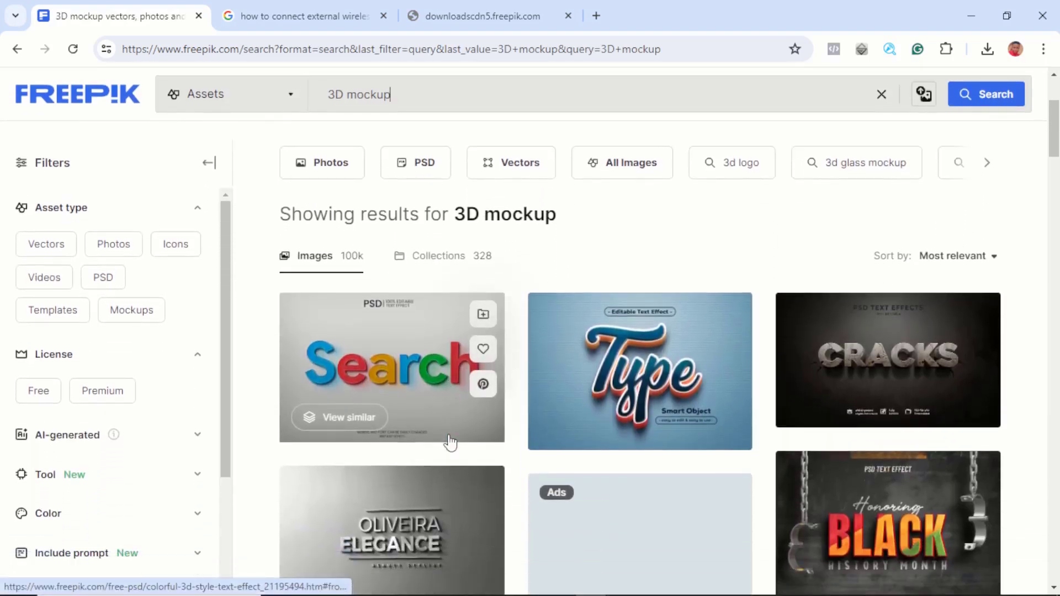
scroll(450, 441, "down", 3)
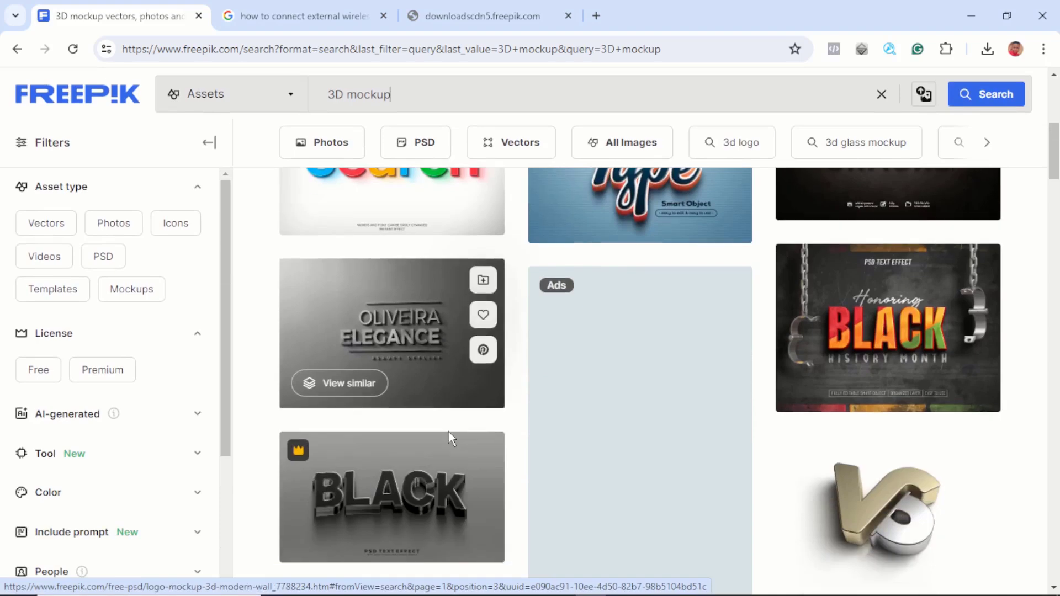
scroll(450, 437, "down", 5)
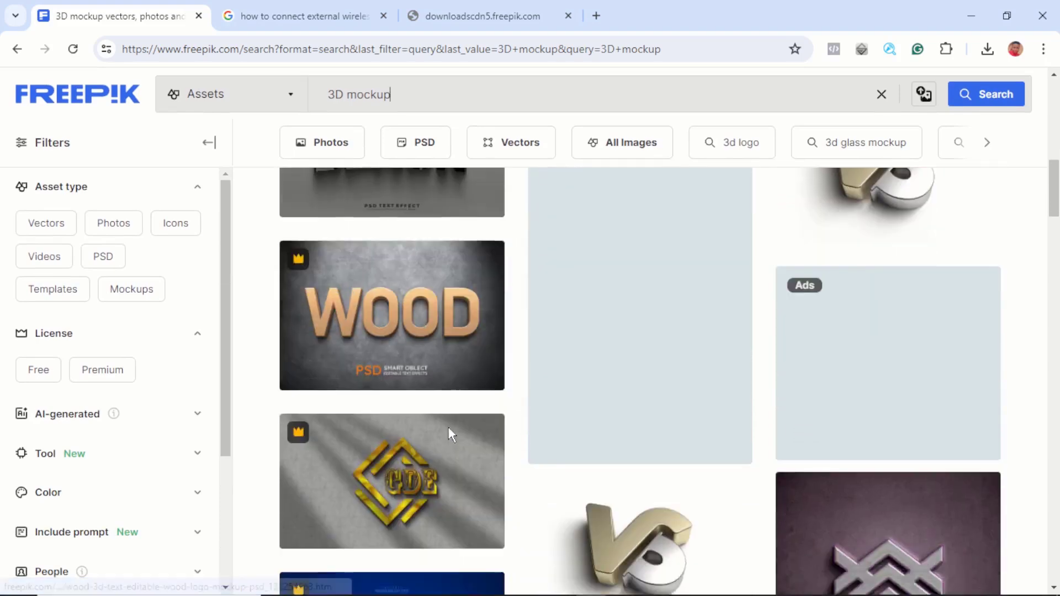
scroll(450, 431, "down", 5)
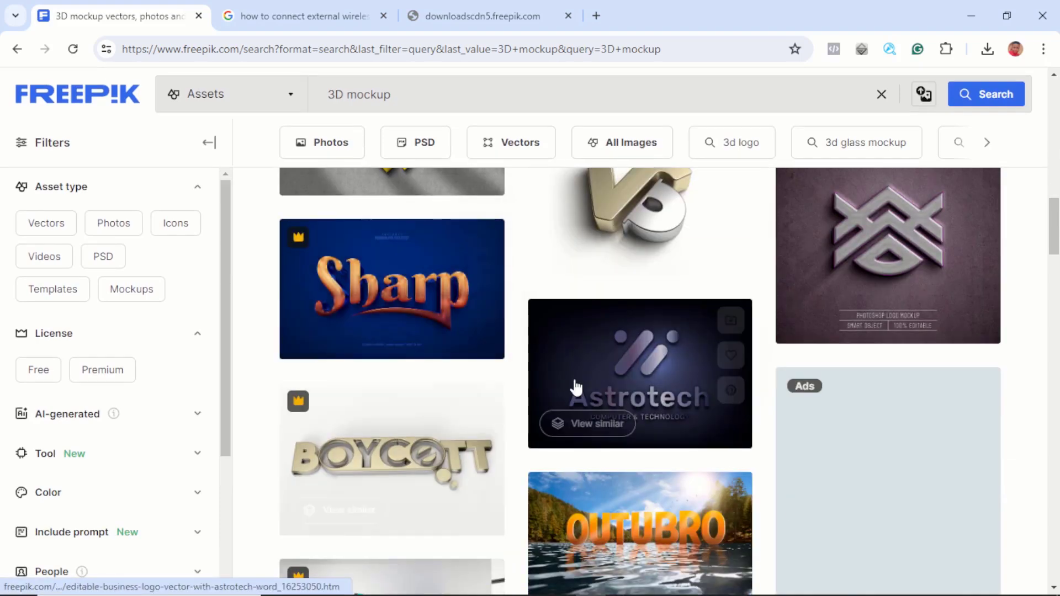
scroll(576, 386, "down", 2)
scroll(615, 289, "up", 2)
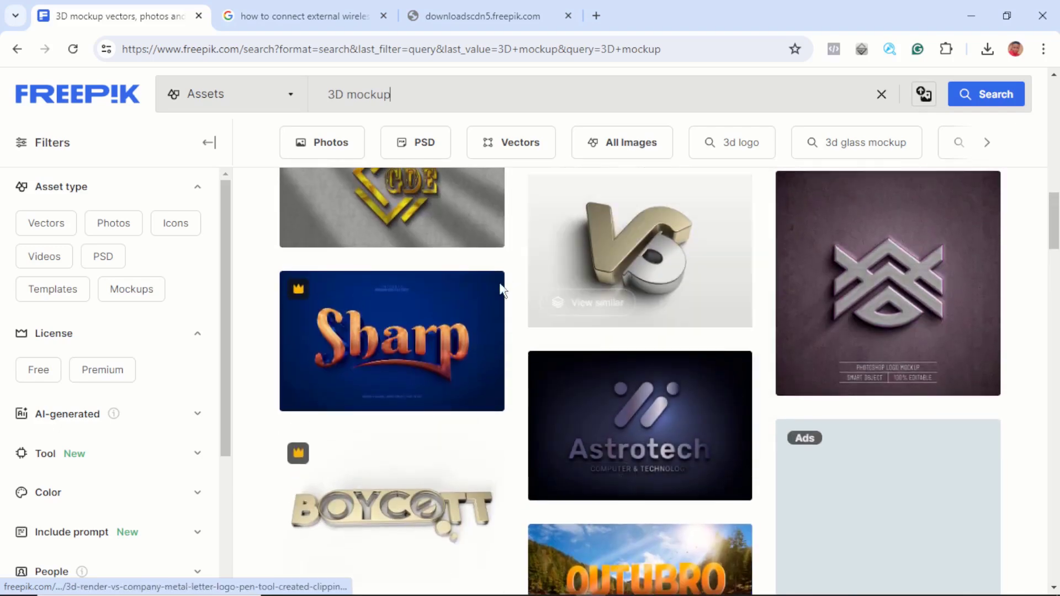
scroll(281, 359, "up", 1)
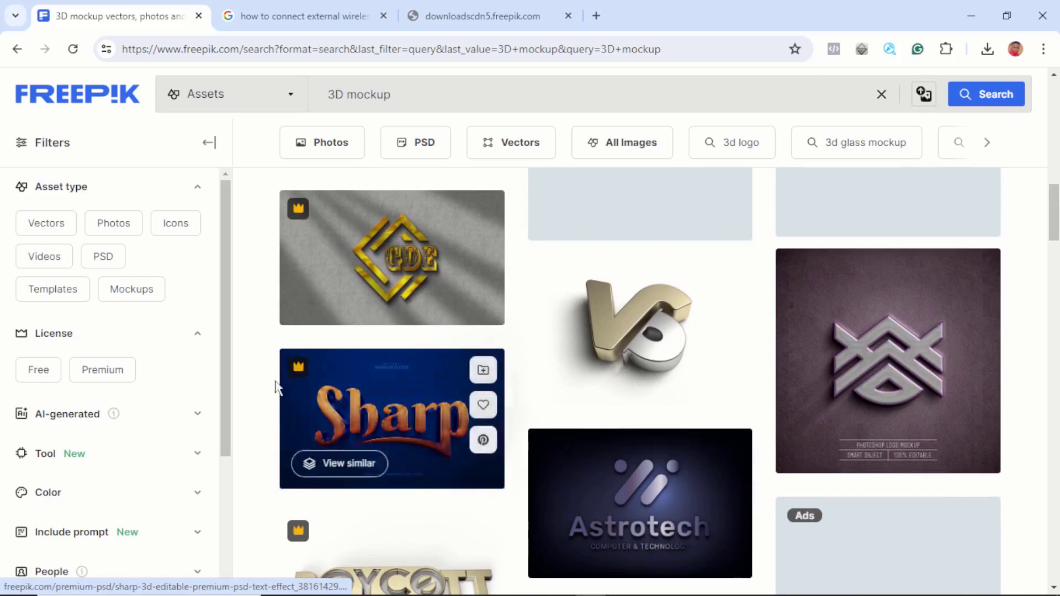
scroll(607, 309, "down", 2)
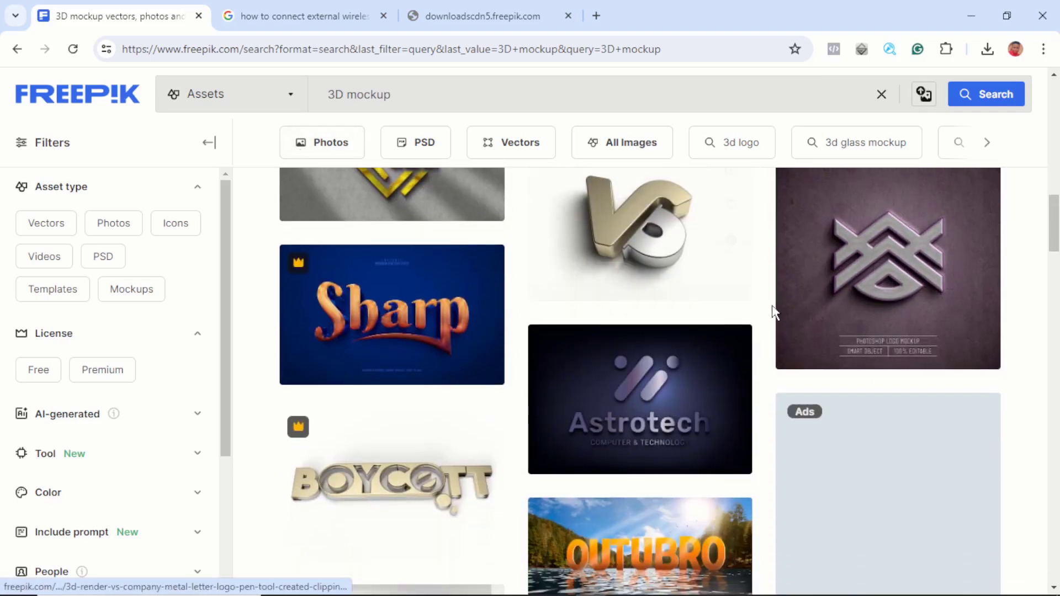
scroll(773, 309, "up", 2)
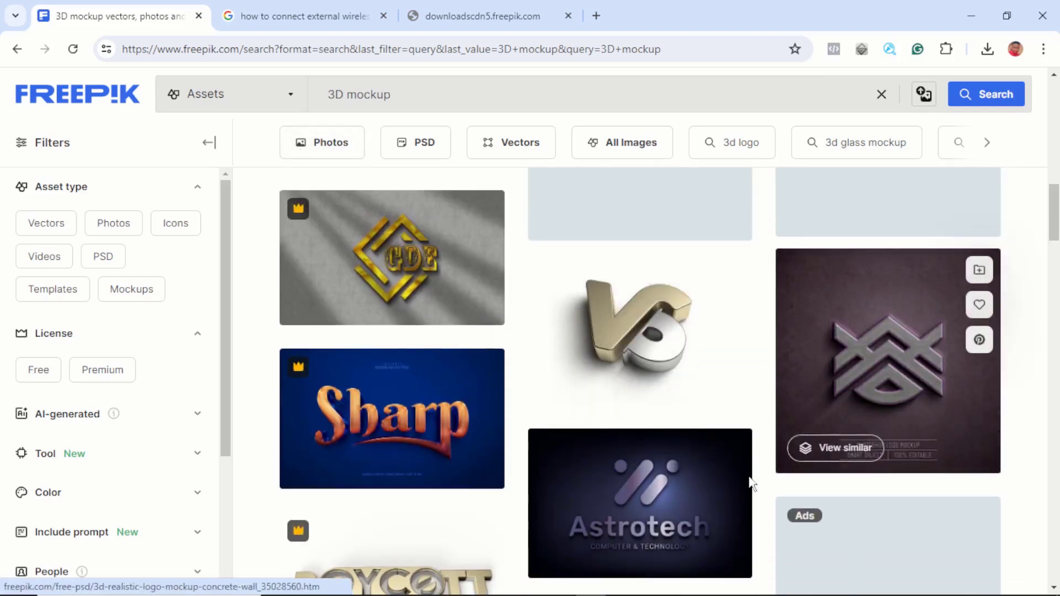
scroll(645, 472, "down", 10)
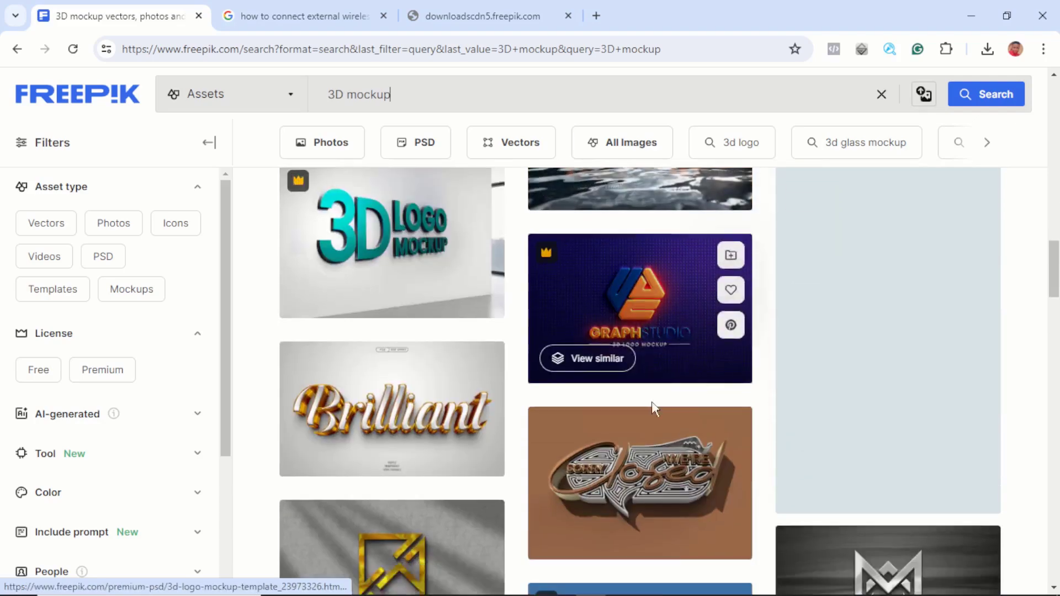
scroll(654, 408, "down", 6)
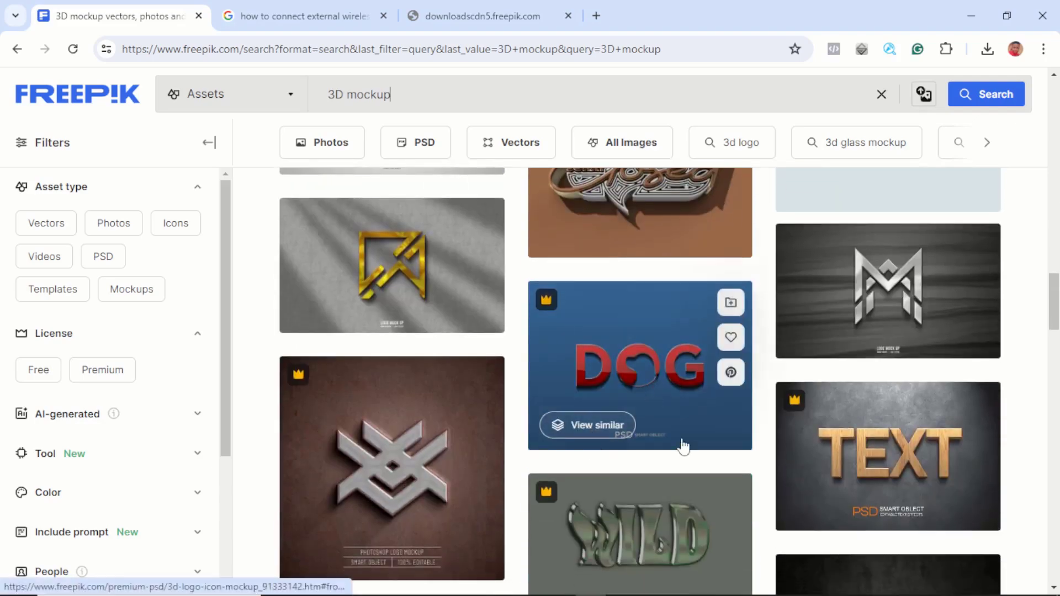
scroll(683, 446, "down", 2)
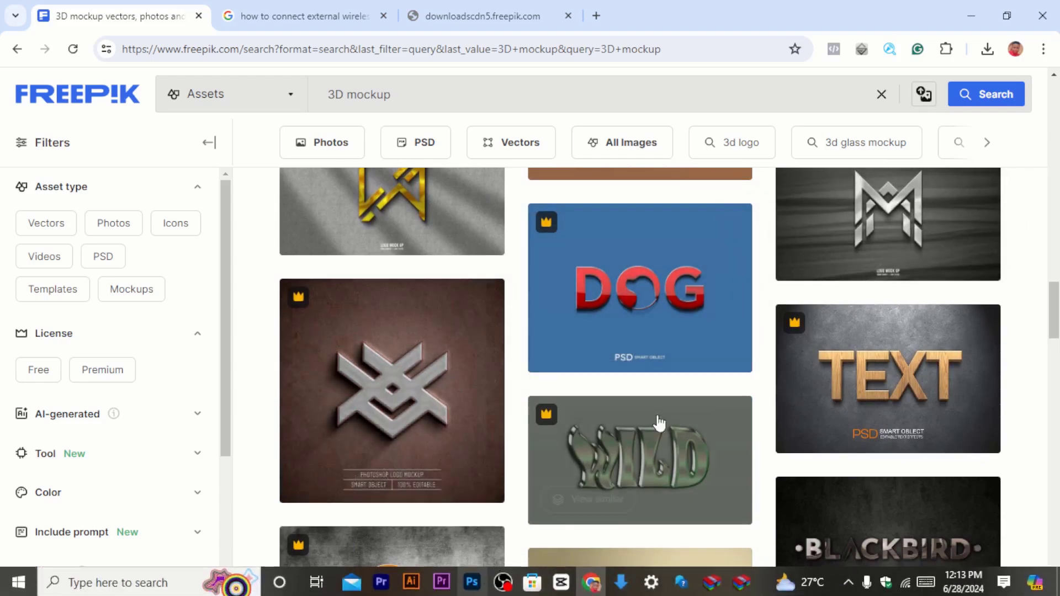
scroll(887, 371, "down", 10)
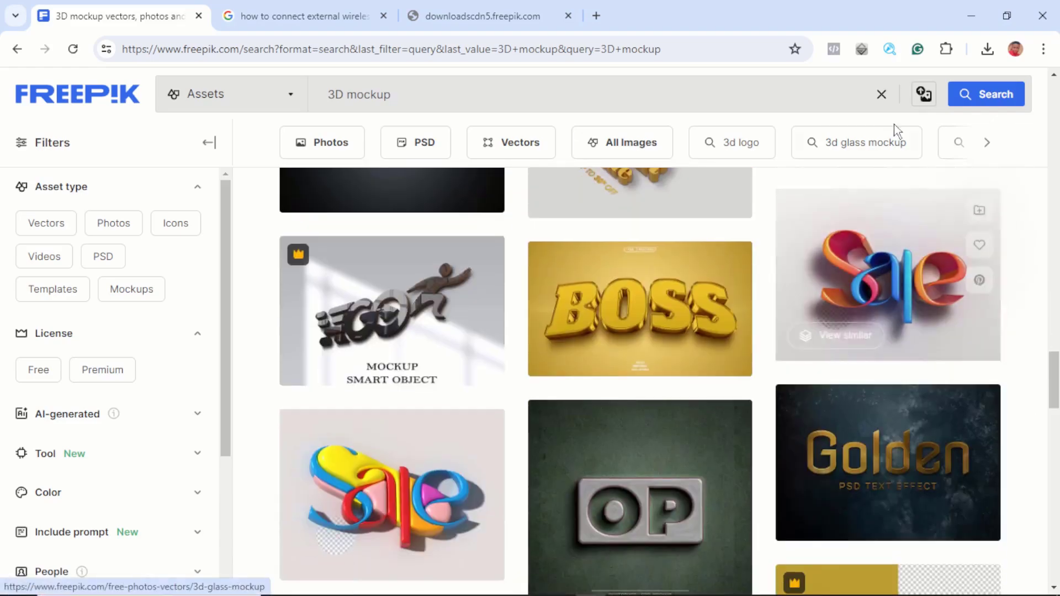
Step: Return to Photoshop and open the mockup's nested logo smart object for editing
left_click(972, 15)
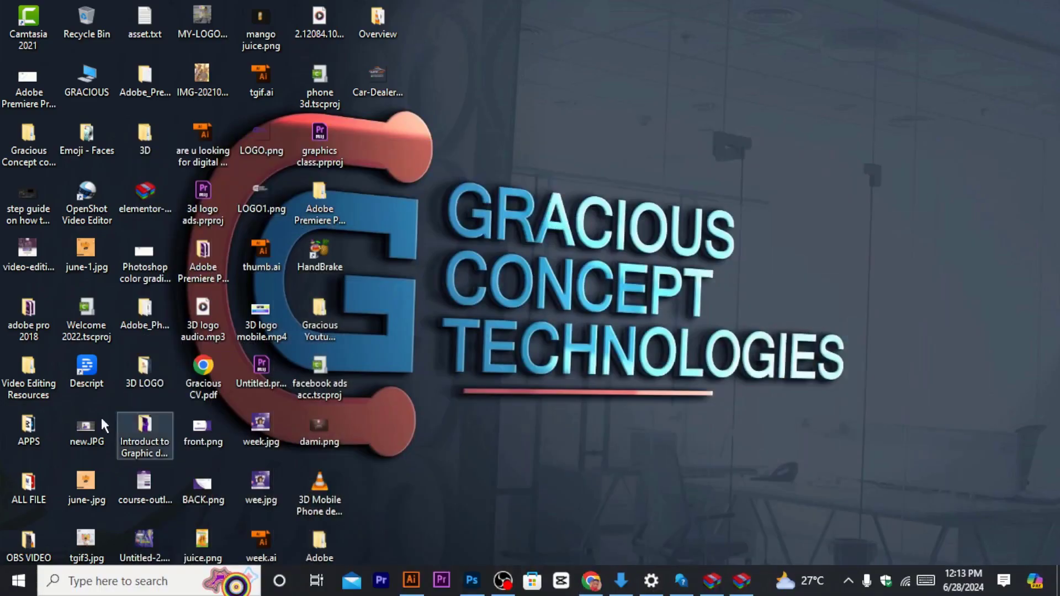
double_click(158, 213)
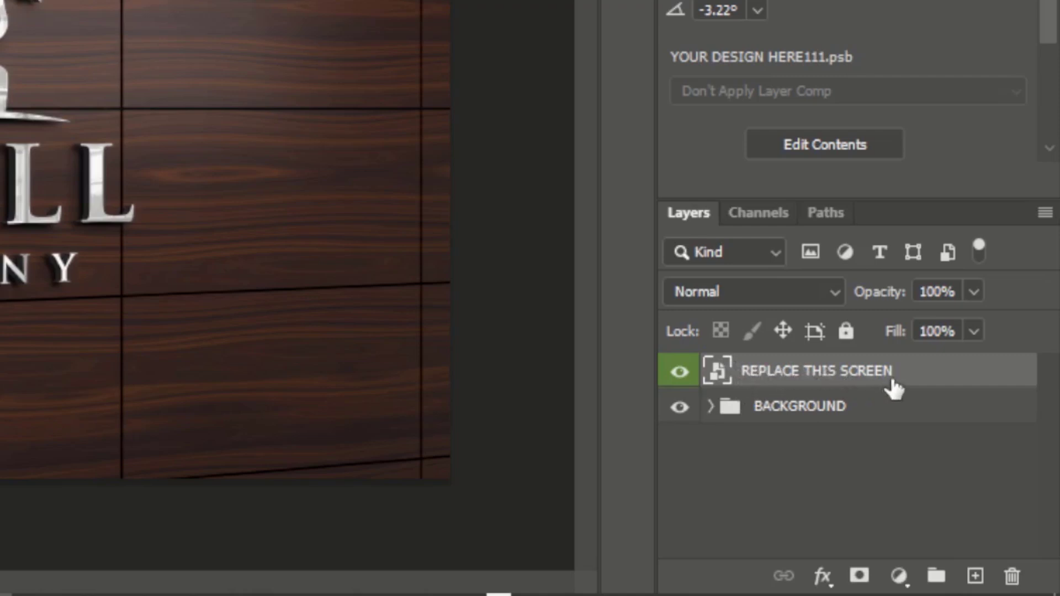
double_click(718, 377)
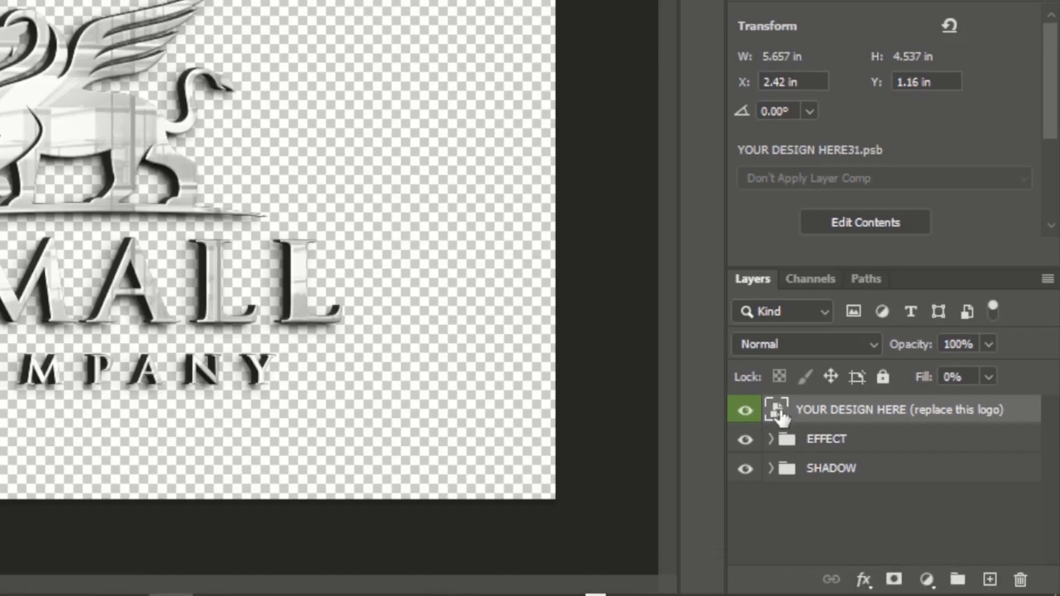
double_click(777, 410)
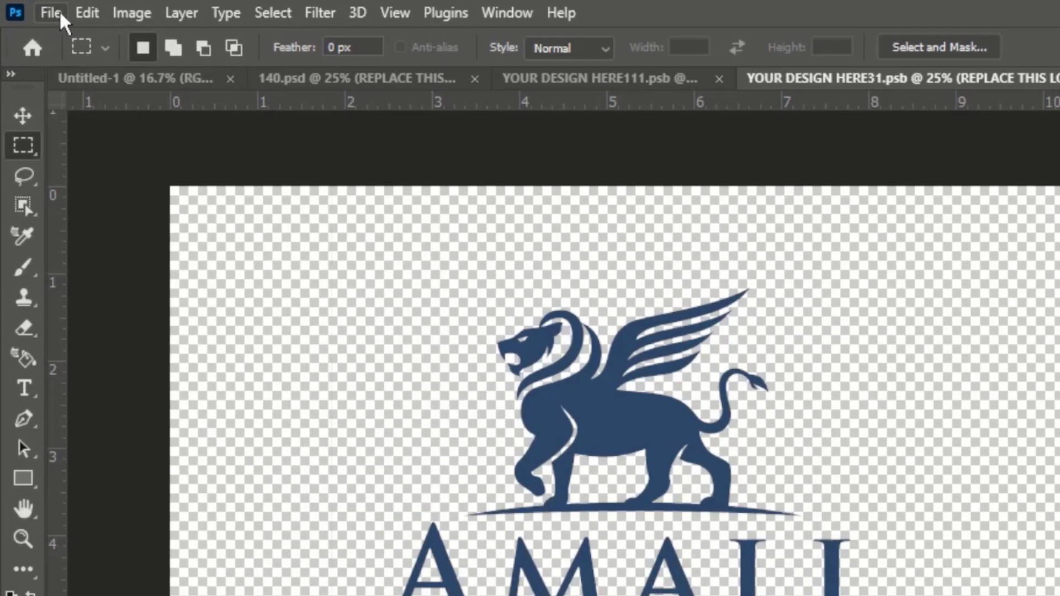
Step: Place Car-Dealer.png from the Desktop as an embedded layer in the smart object
left_click(40, 8)
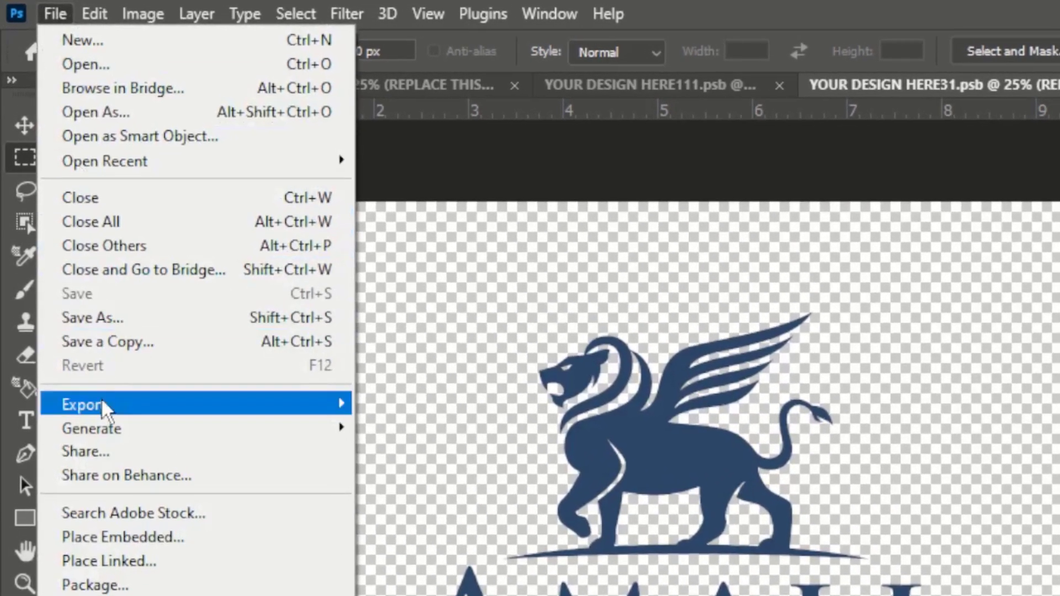
left_click(108, 539)
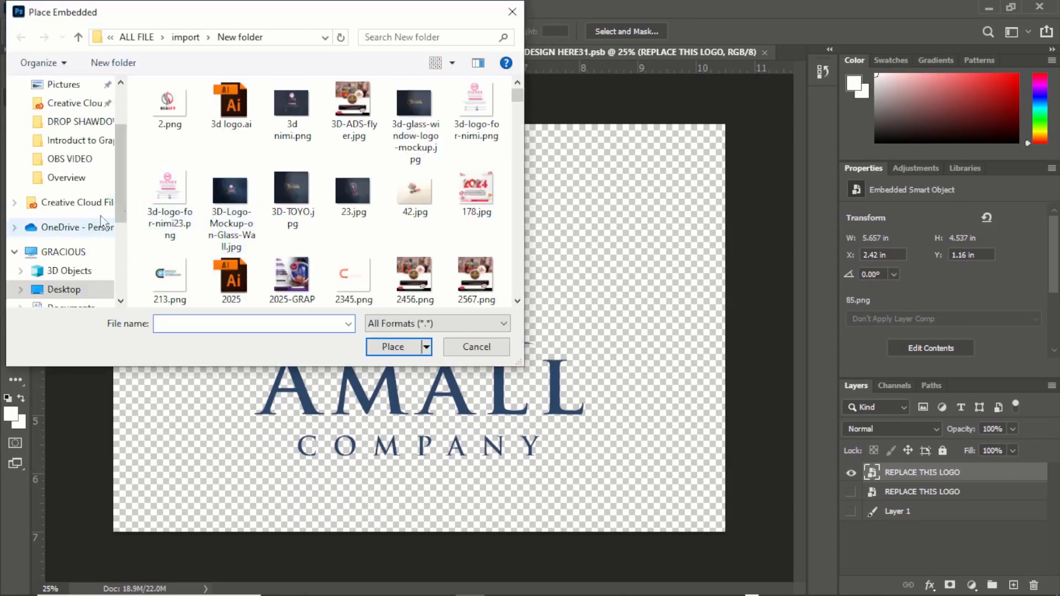
left_click(93, 292)
scroll(317, 198, "down", 2)
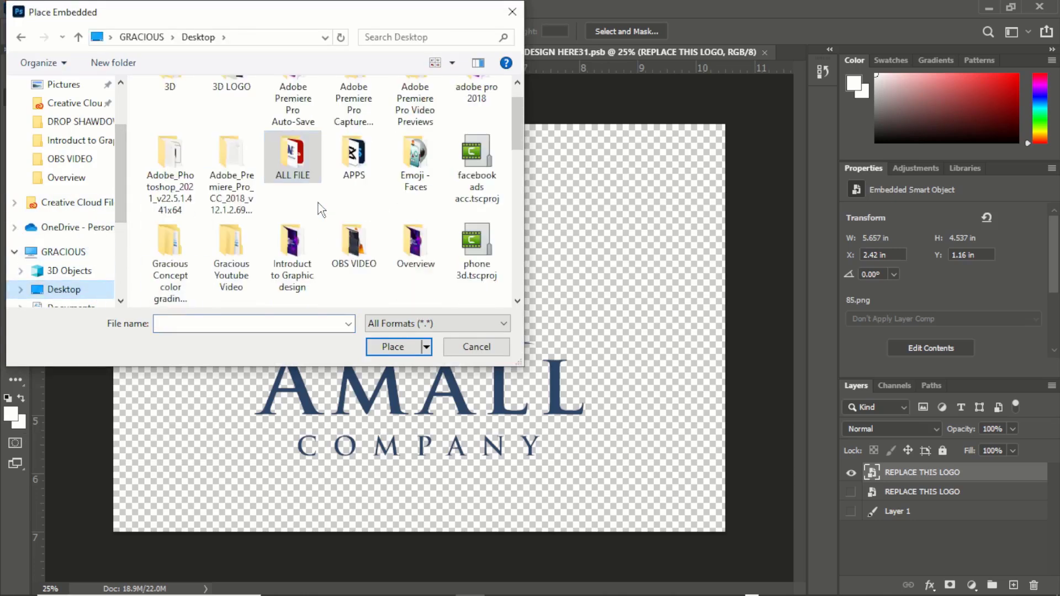
scroll(356, 227, "down", 2)
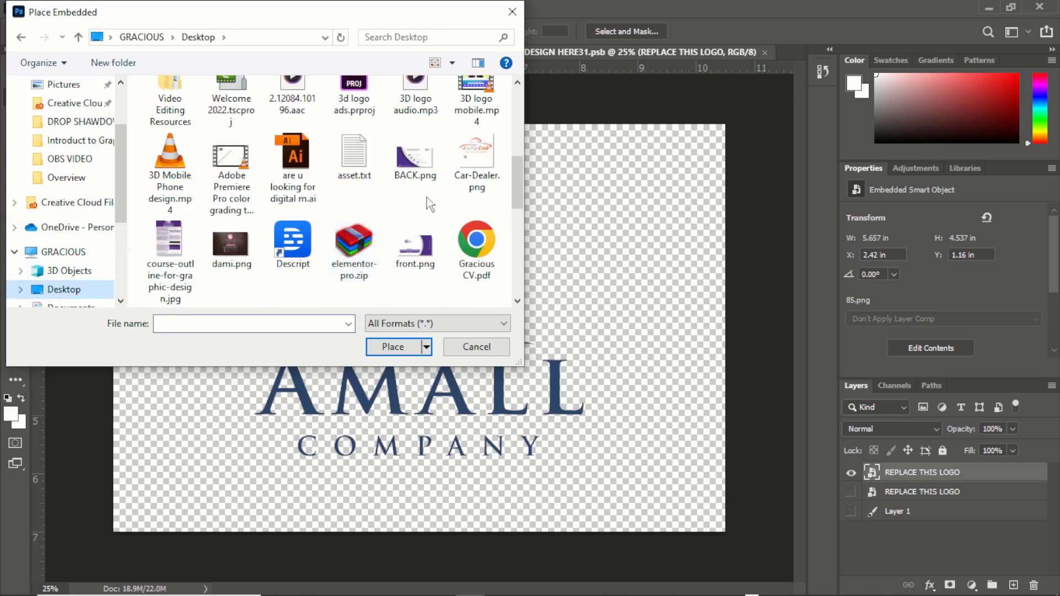
left_click(484, 153)
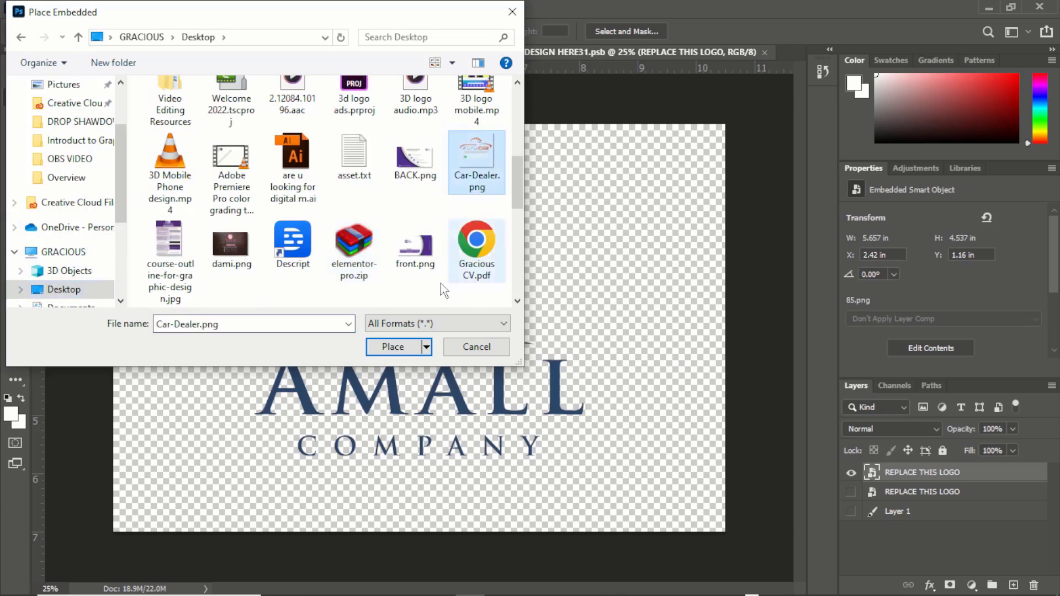
left_click(393, 347)
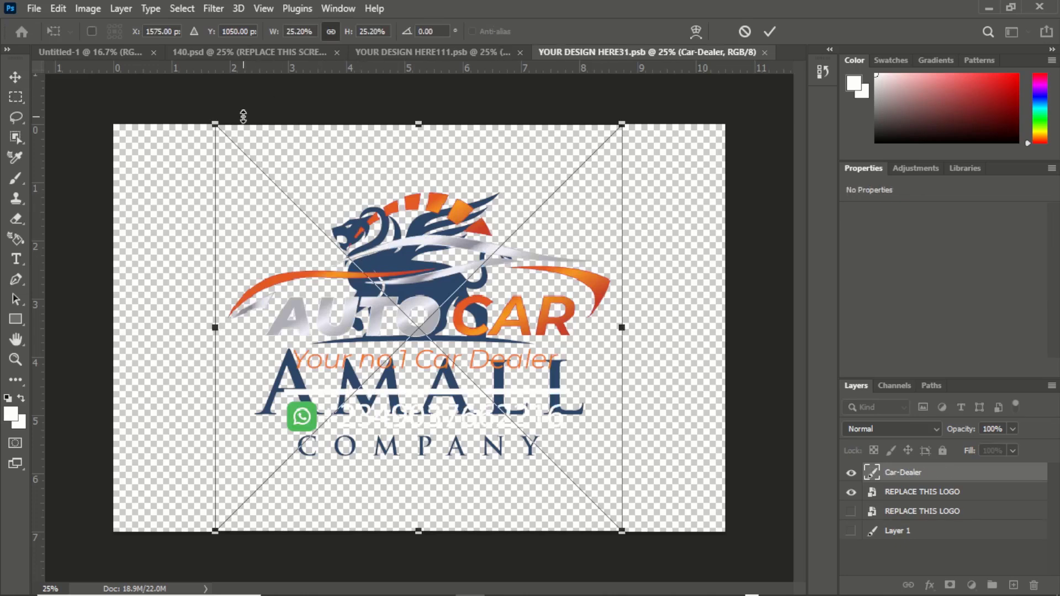
Step: Scale the placed Car-Dealer logo up to about 33% and commit the transform
left_click_drag(216, 124, 154, 64)
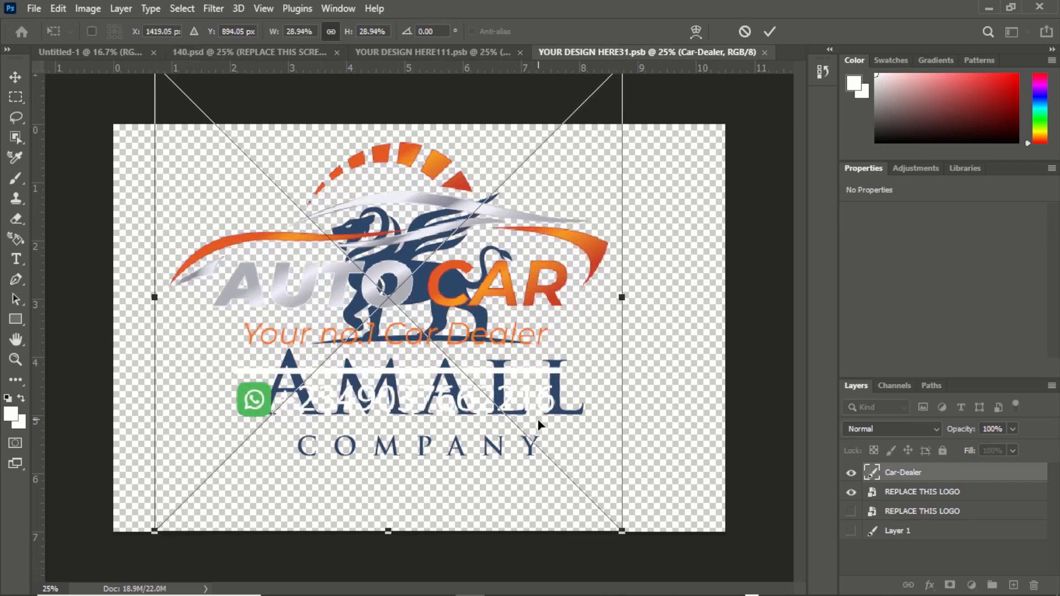
left_click_drag(622, 530, 693, 579)
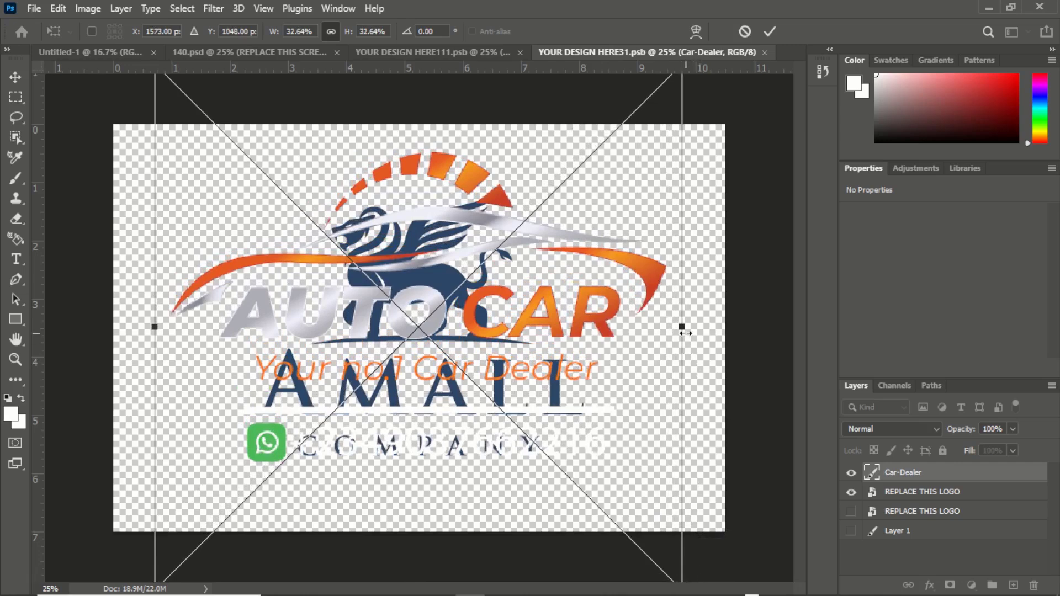
left_click_drag(682, 331, 691, 330)
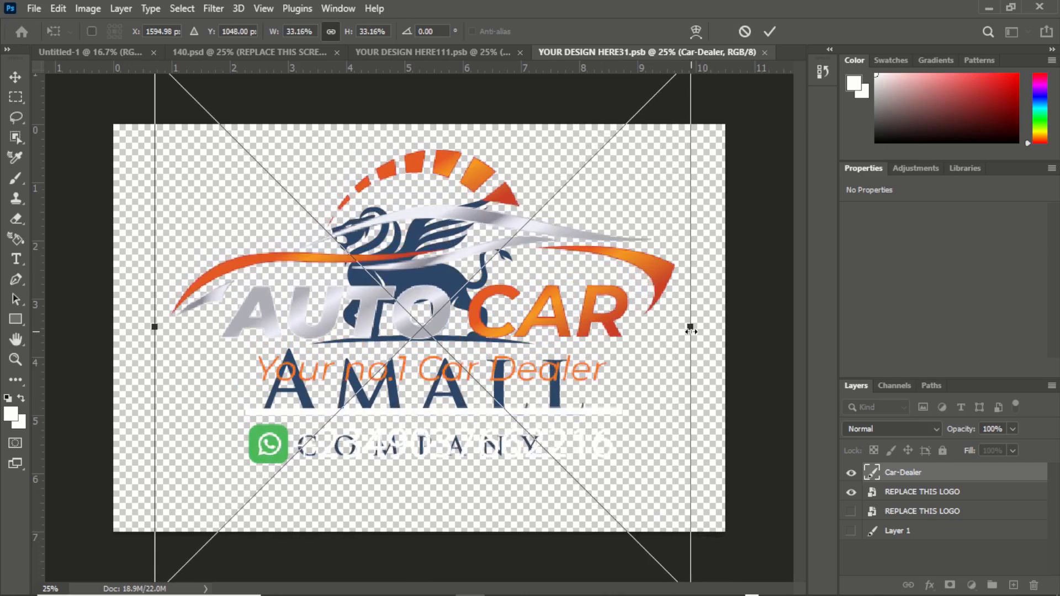
key("Return")
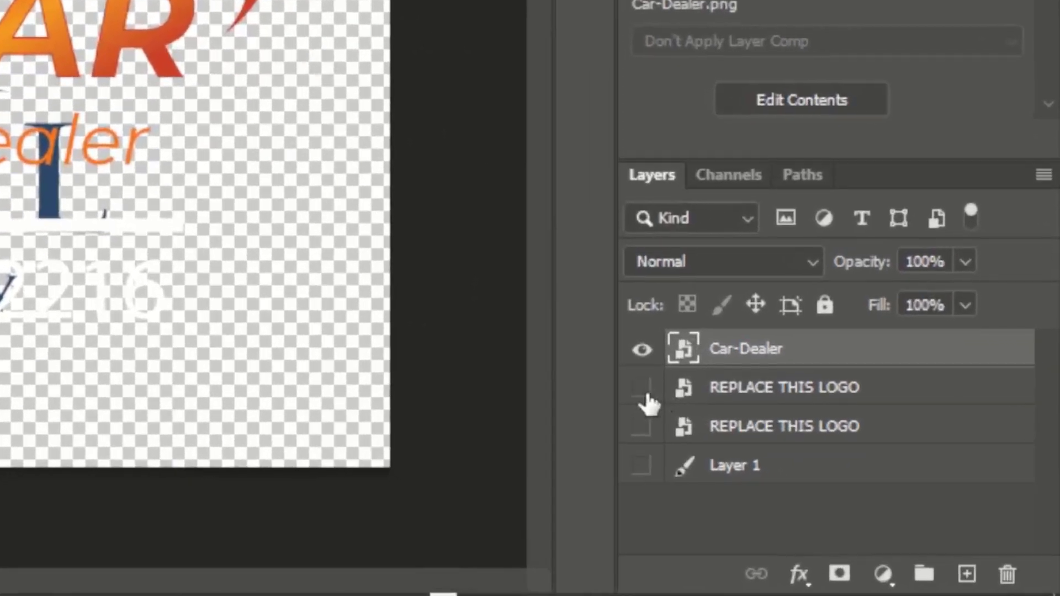
Step: Hide the original REPLACE THIS LOGO layer beneath the new logo
left_click(844, 489)
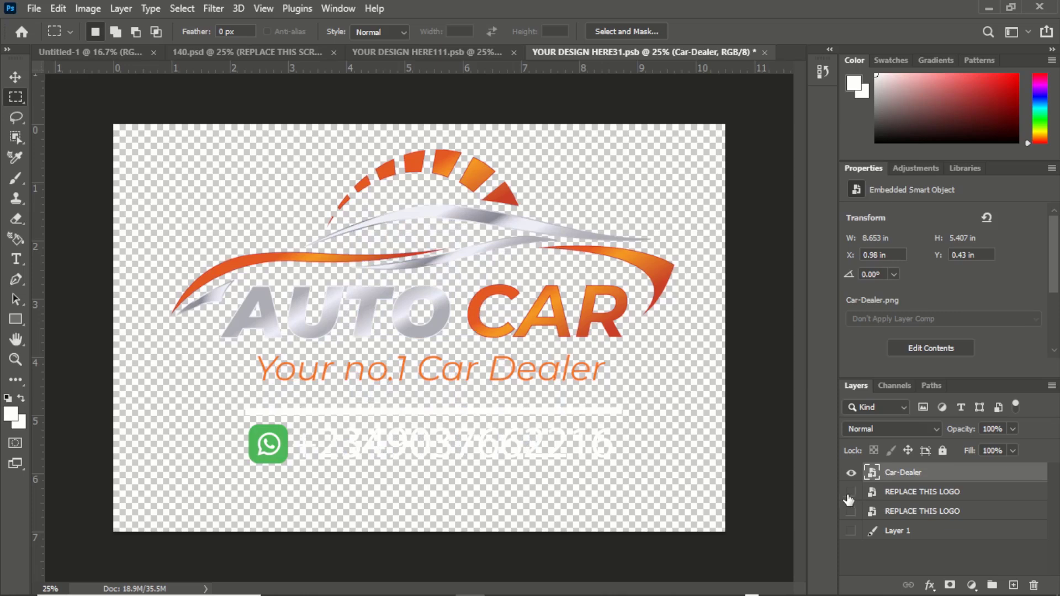
left_click(851, 491)
left_click(851, 491)
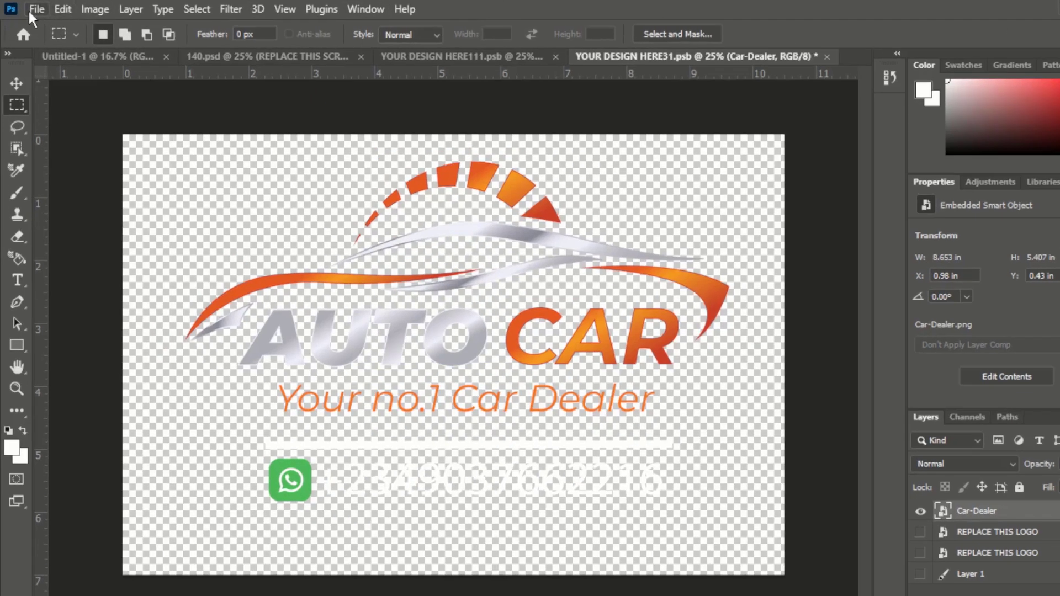
Step: Save and close the edited smart object documents to update the mockup
left_click(35, 8)
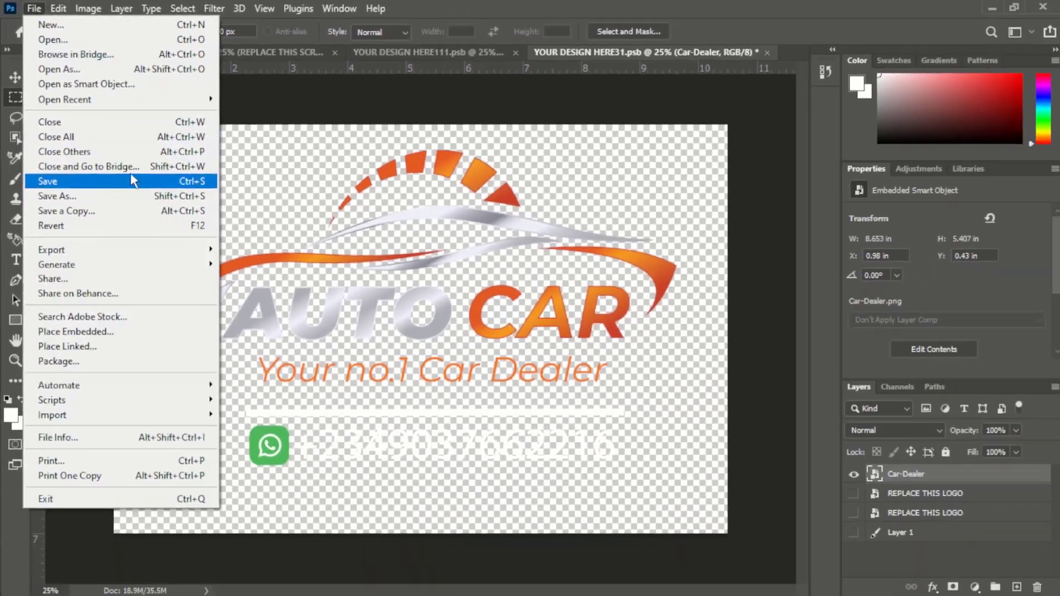
left_click(767, 52)
left_click(767, 51)
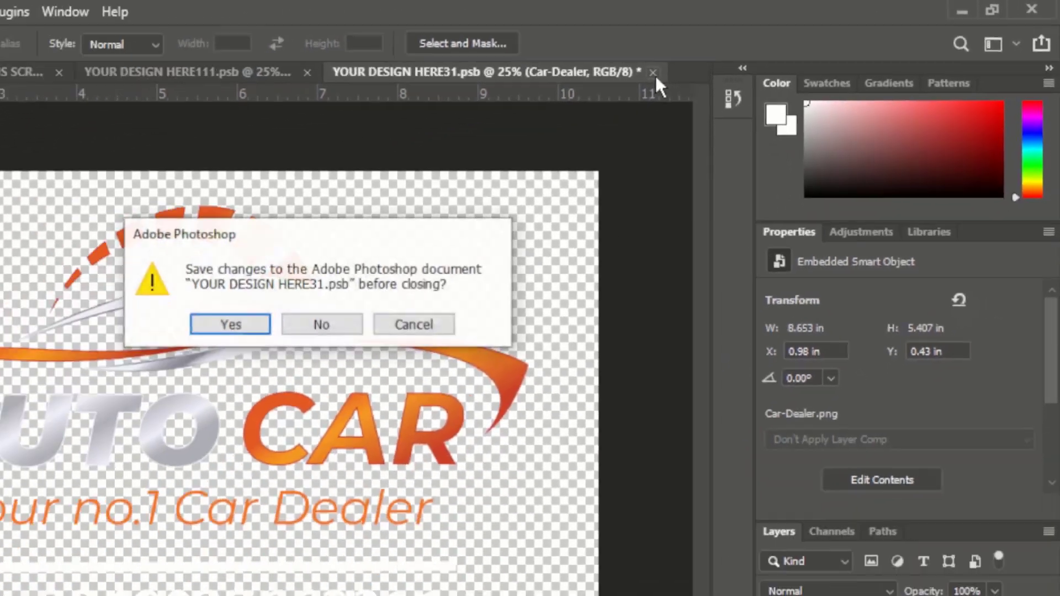
left_click(230, 324)
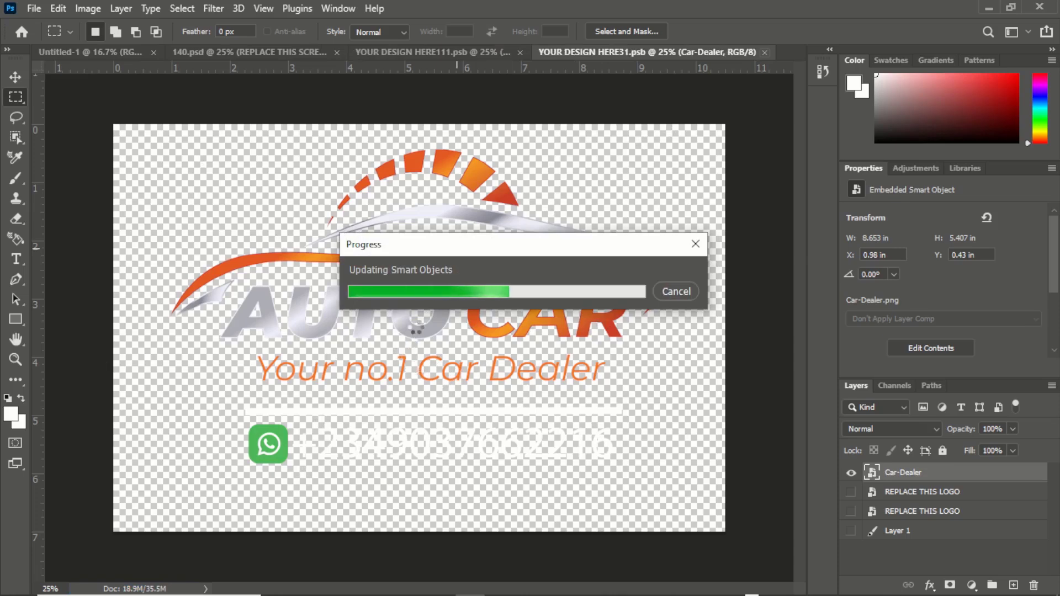
key("ctrl+w")
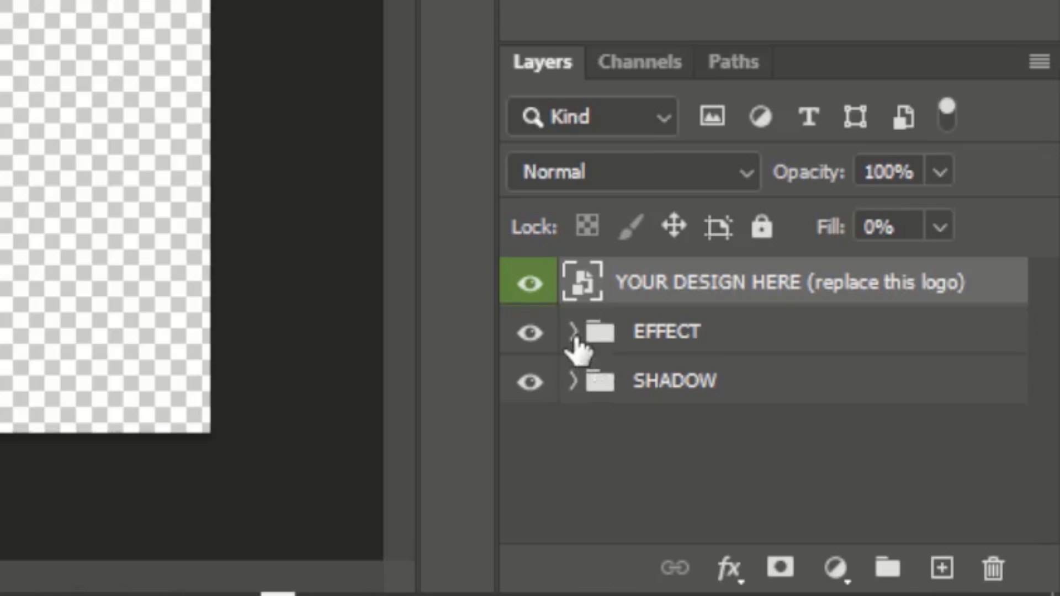
Step: Expand the EFFECT group and hide its Levels 1, Layer 1 copy, Layer 1 and second EFFECT layers
left_click(573, 333)
scroll(608, 387, "down", 2)
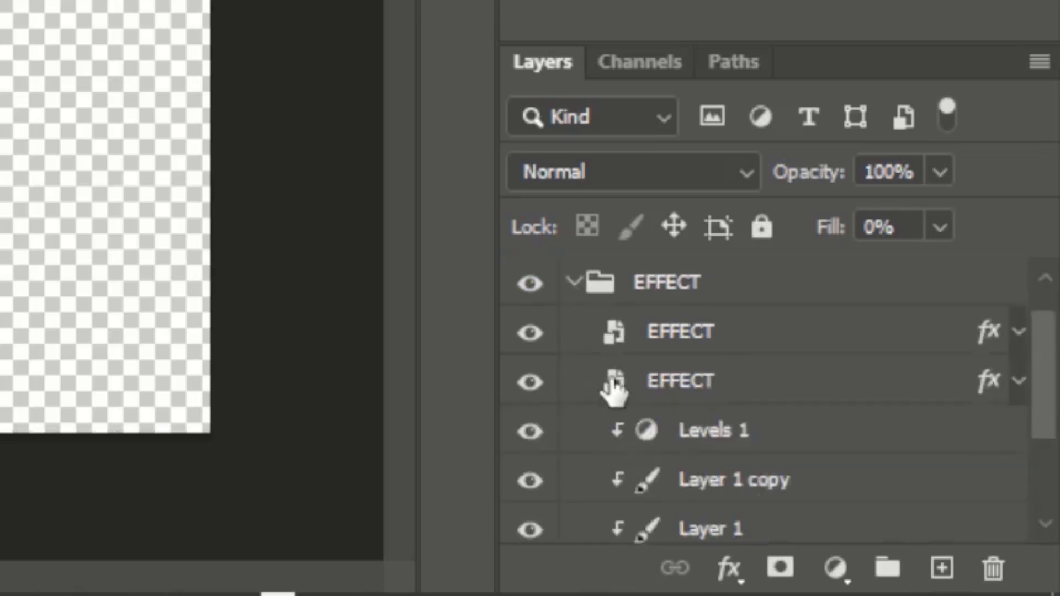
scroll(613, 381, "up", 1)
scroll(621, 343, "up", 1)
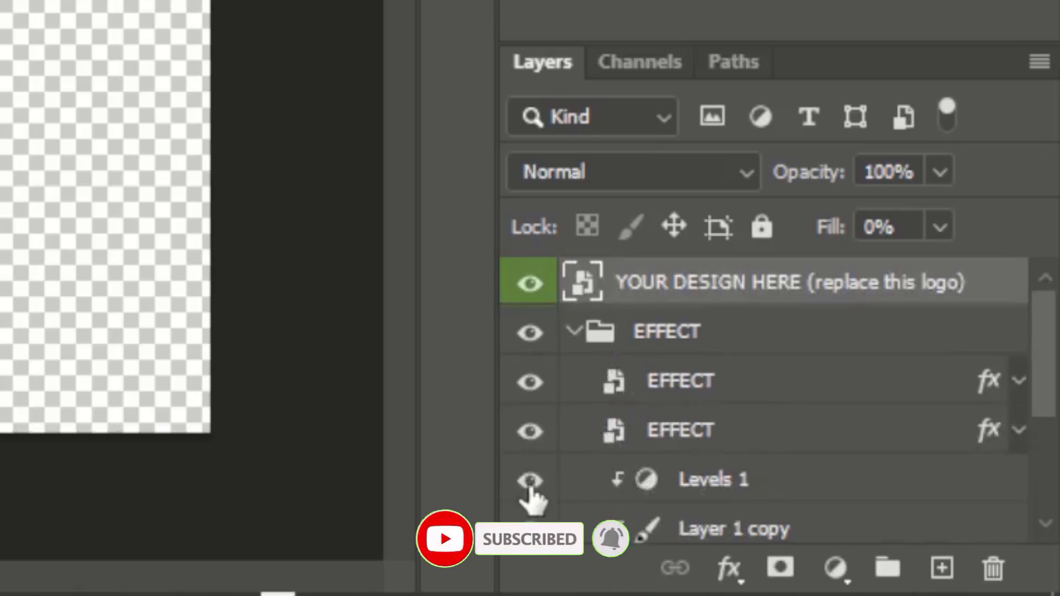
left_click(529, 482)
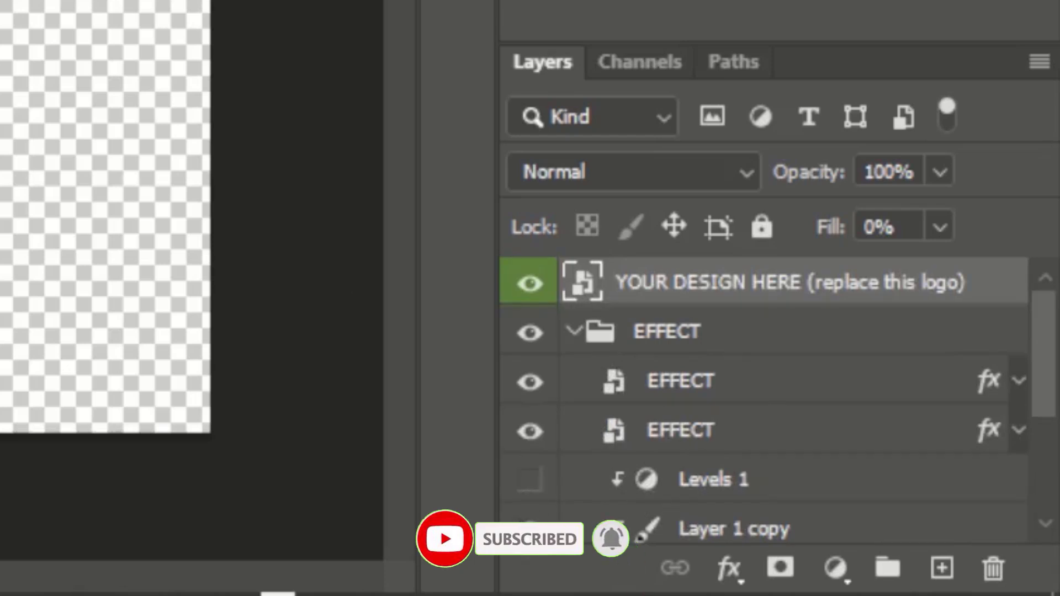
left_click(529, 529)
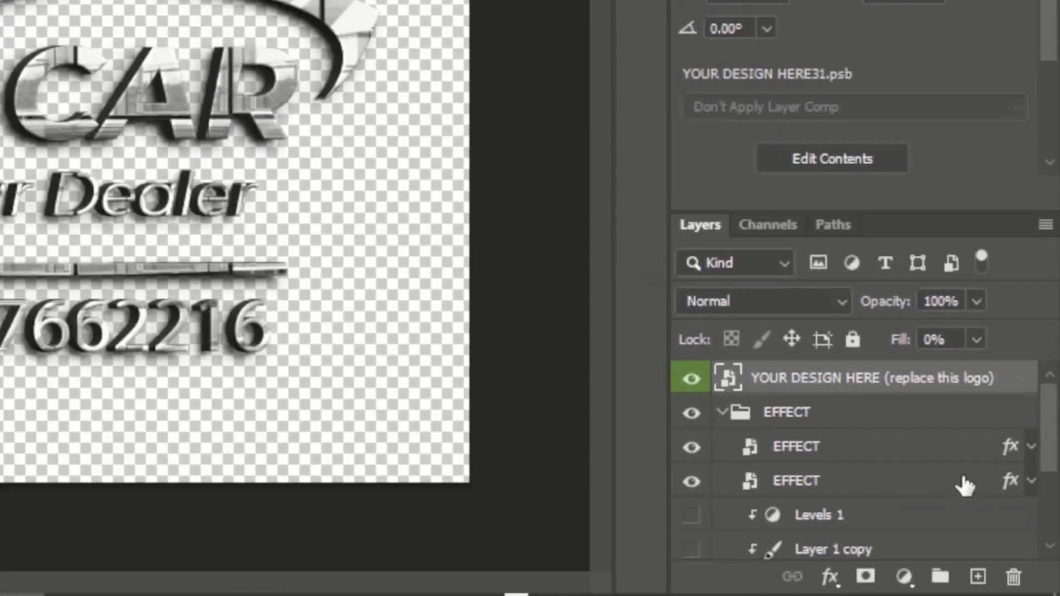
left_click_drag(1047, 460, 1047, 473)
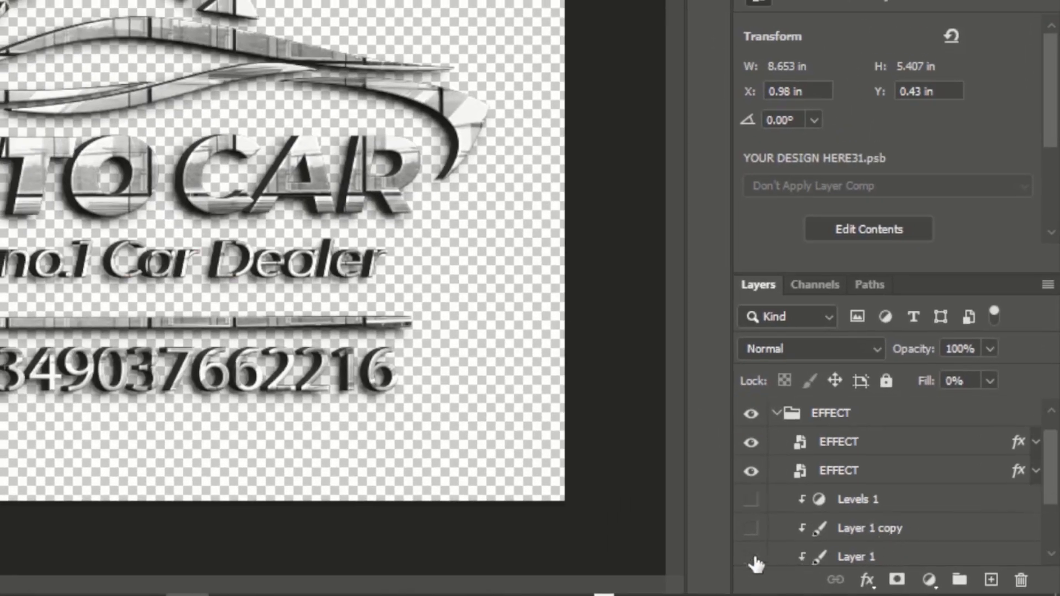
left_click(752, 556)
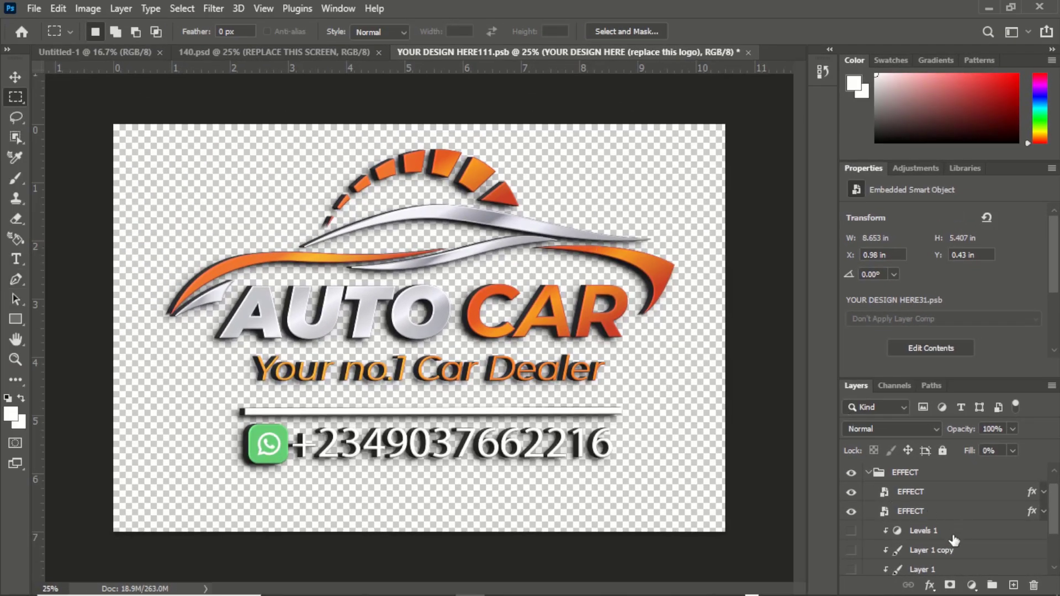
scroll(938, 538, "down", 1)
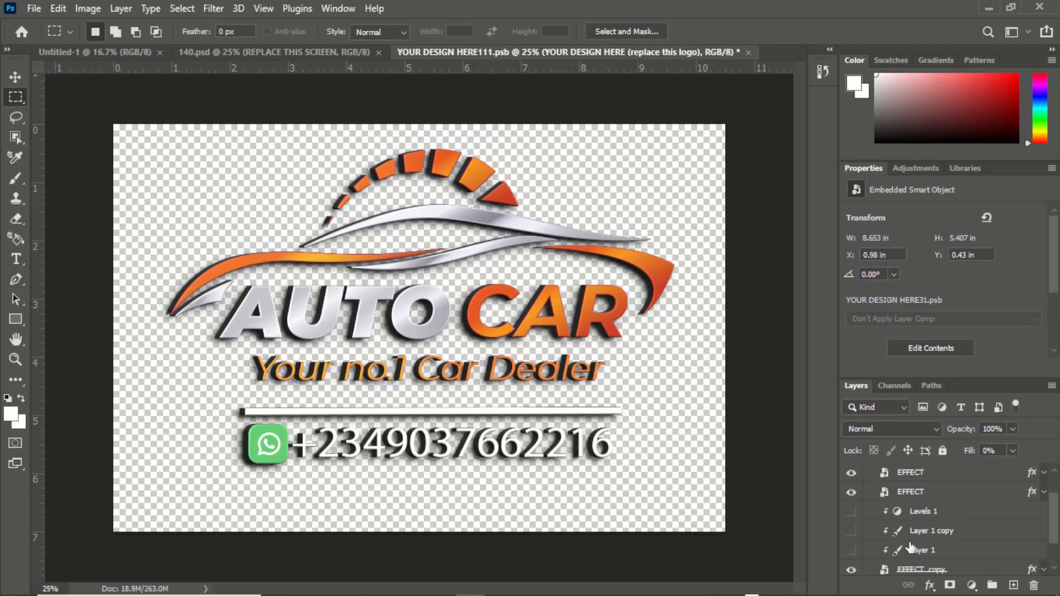
left_click(851, 493)
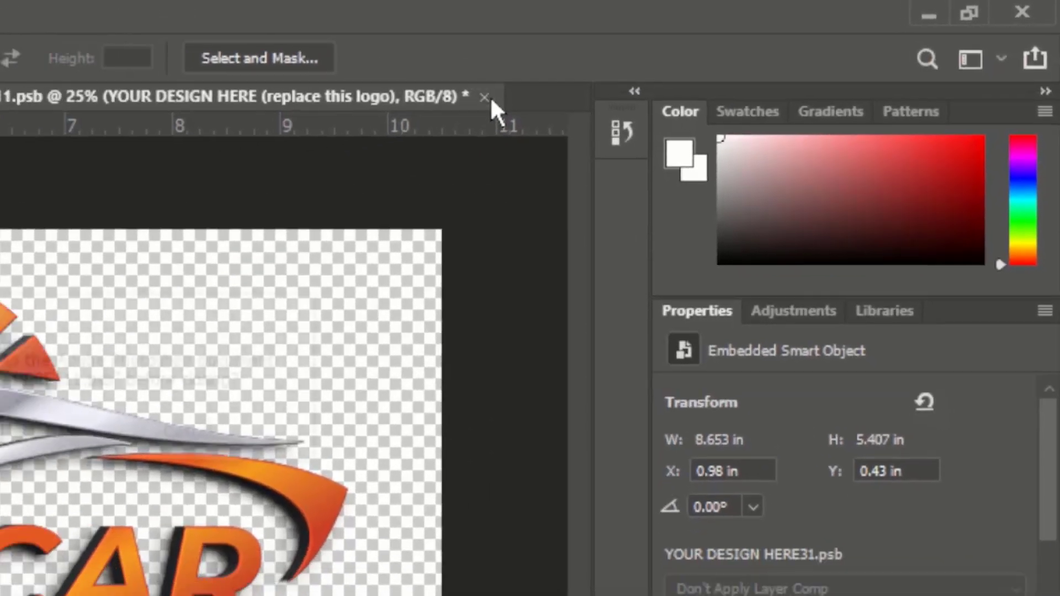
Step: Save and close the edited smart object document to update the mockup
left_click(749, 52)
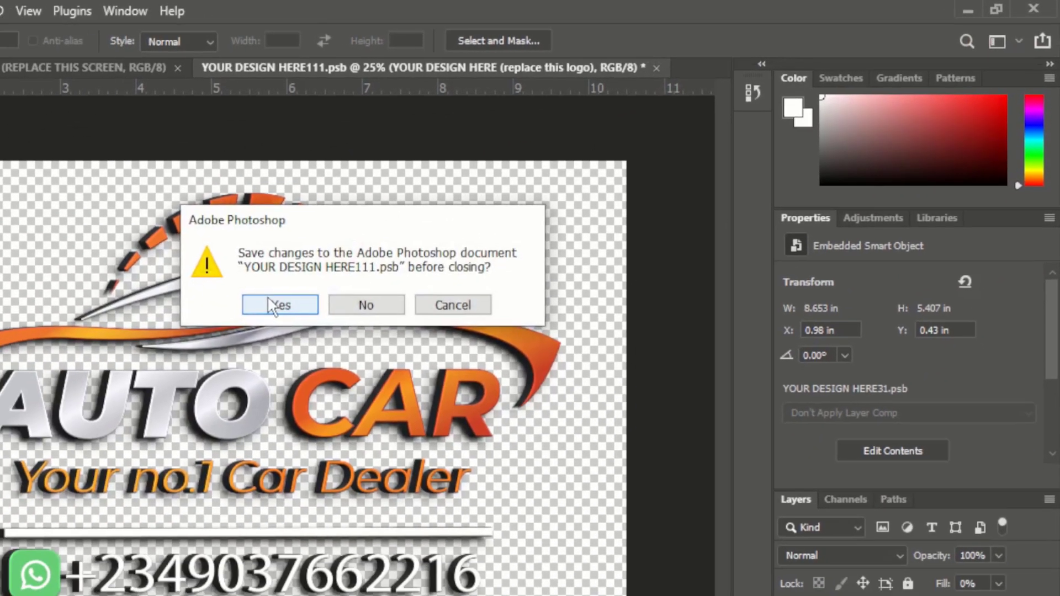
left_click(241, 320)
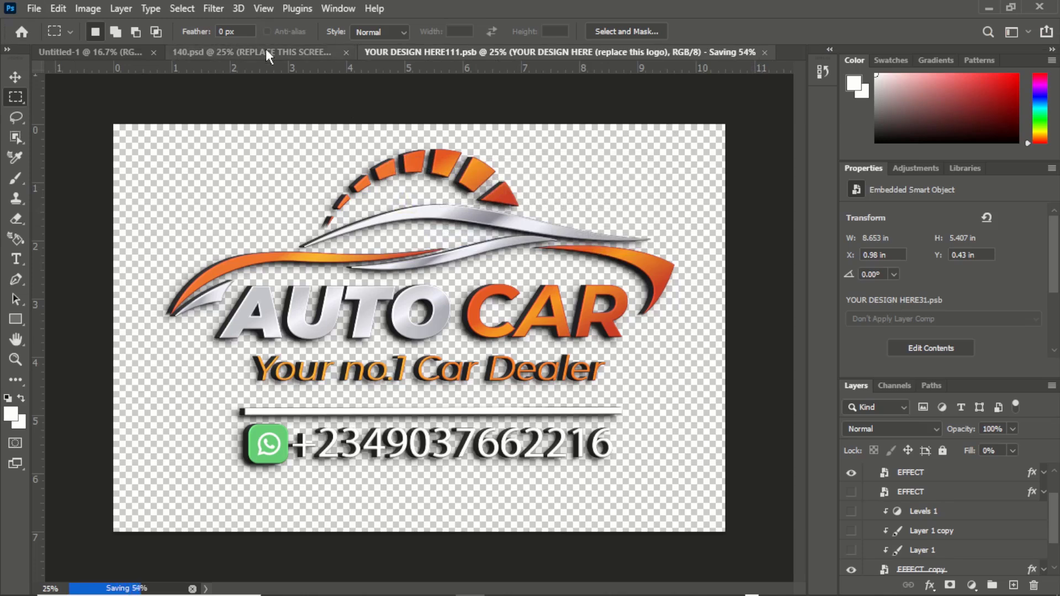
left_click(229, 54)
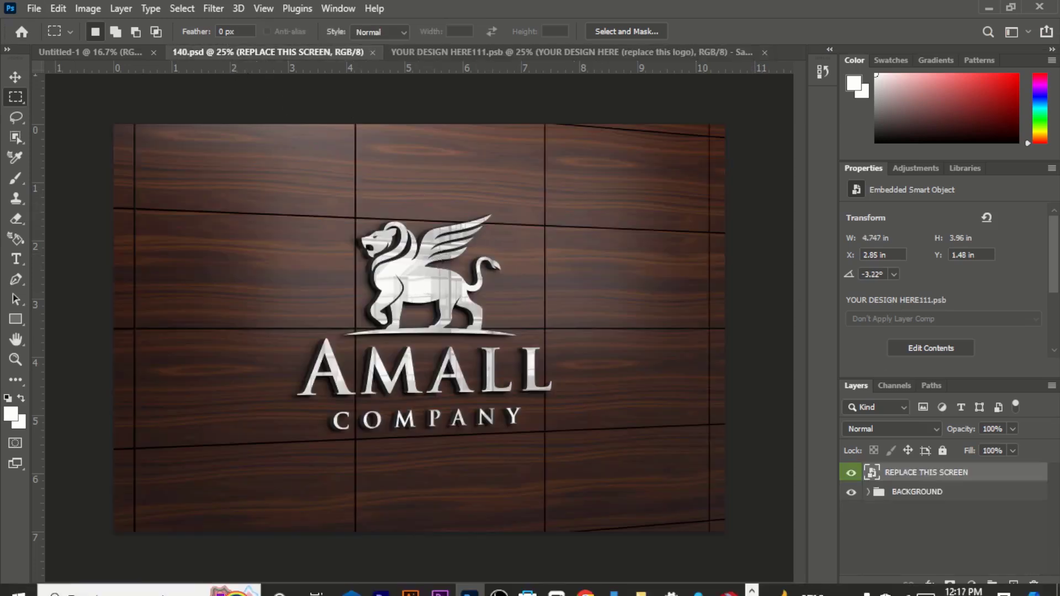
left_click(522, 51)
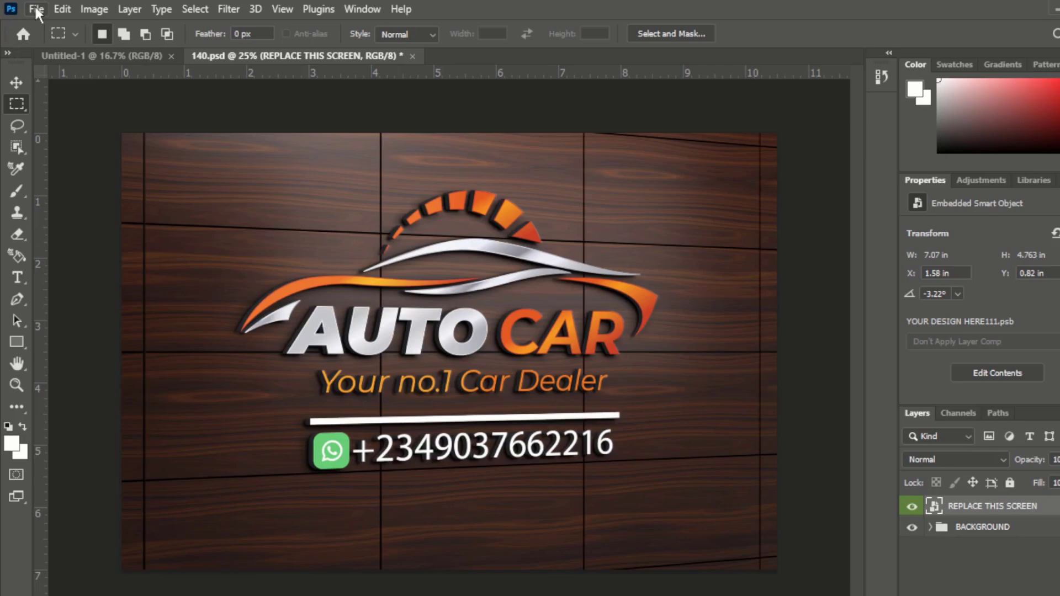
Step: Quick-export the finished mockup as a PNG named car dealer.png on the Desktop
left_click(33, 9)
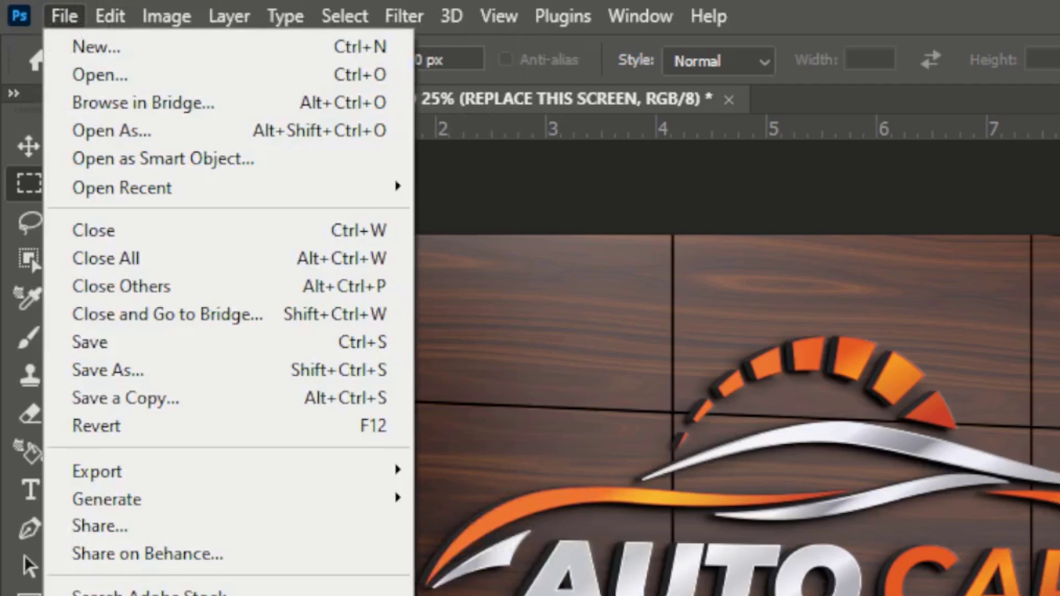
mouse_move(199, 481)
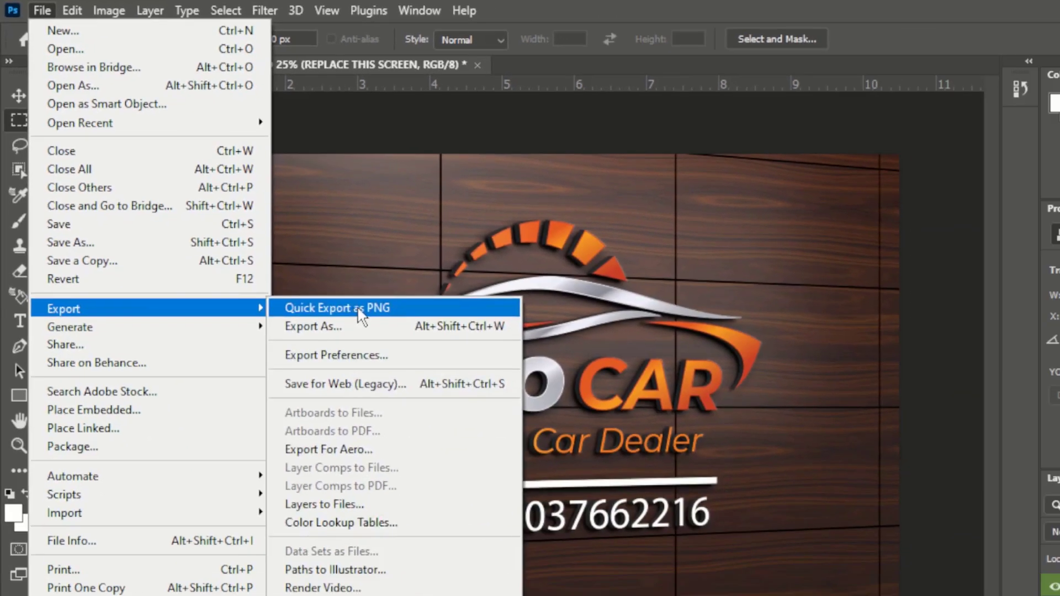
left_click(539, 471)
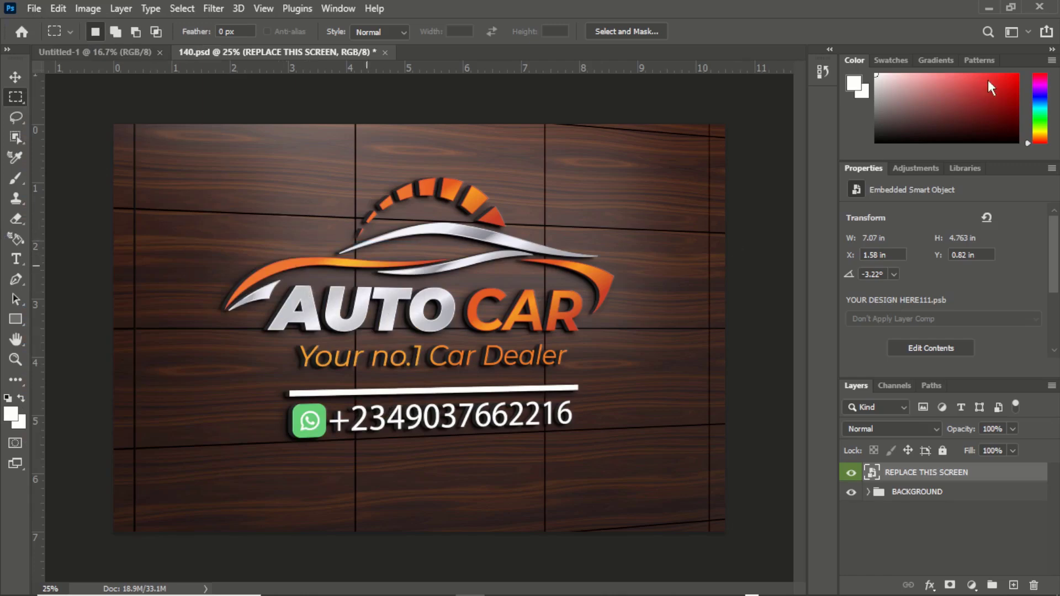
key("ctrl+shift+s")
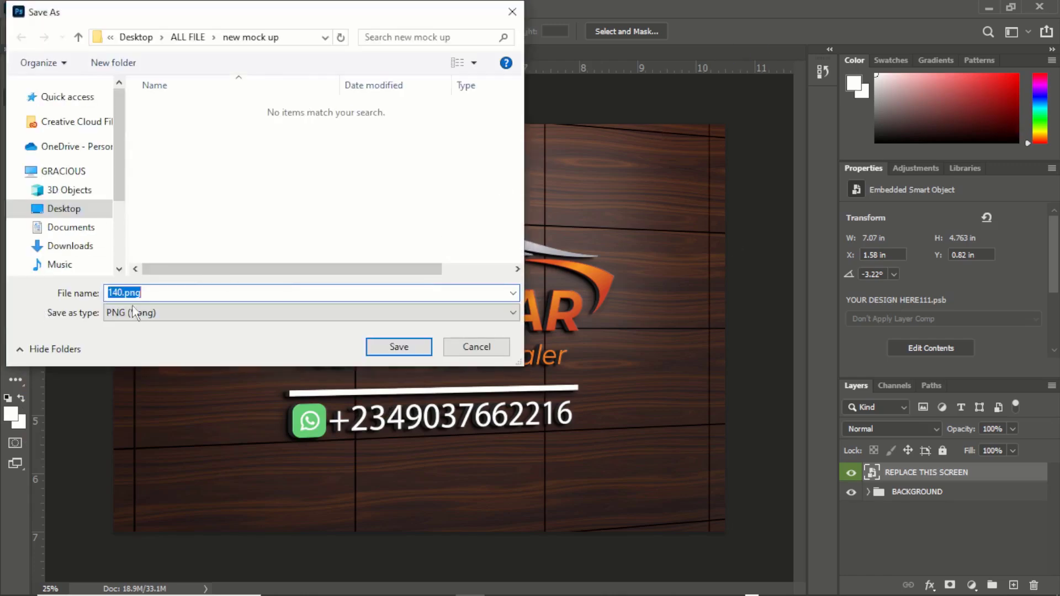
scroll(96, 226, "up", 1)
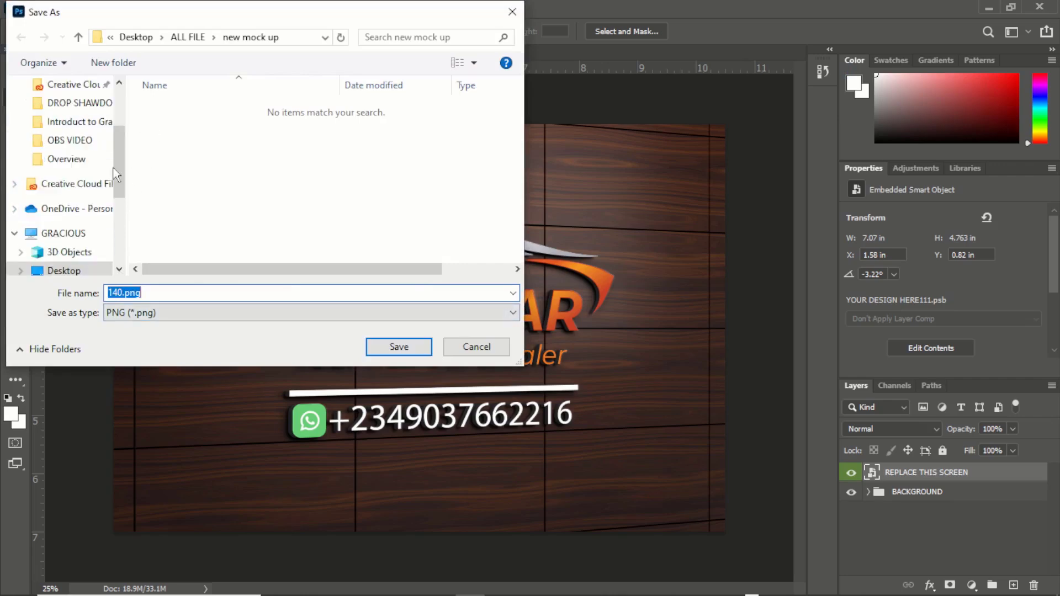
left_click(83, 270)
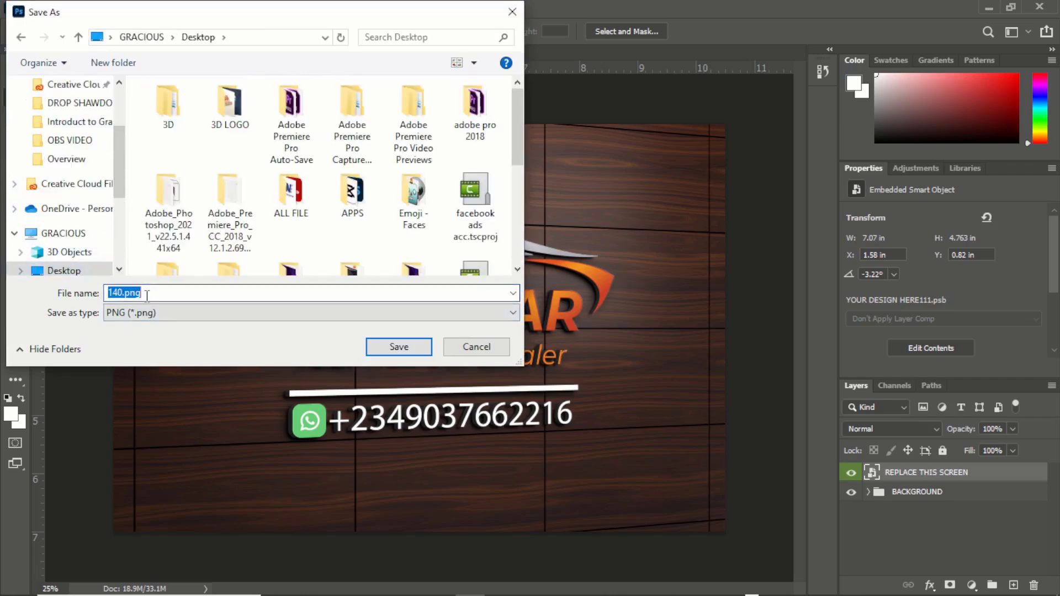
left_click(151, 312)
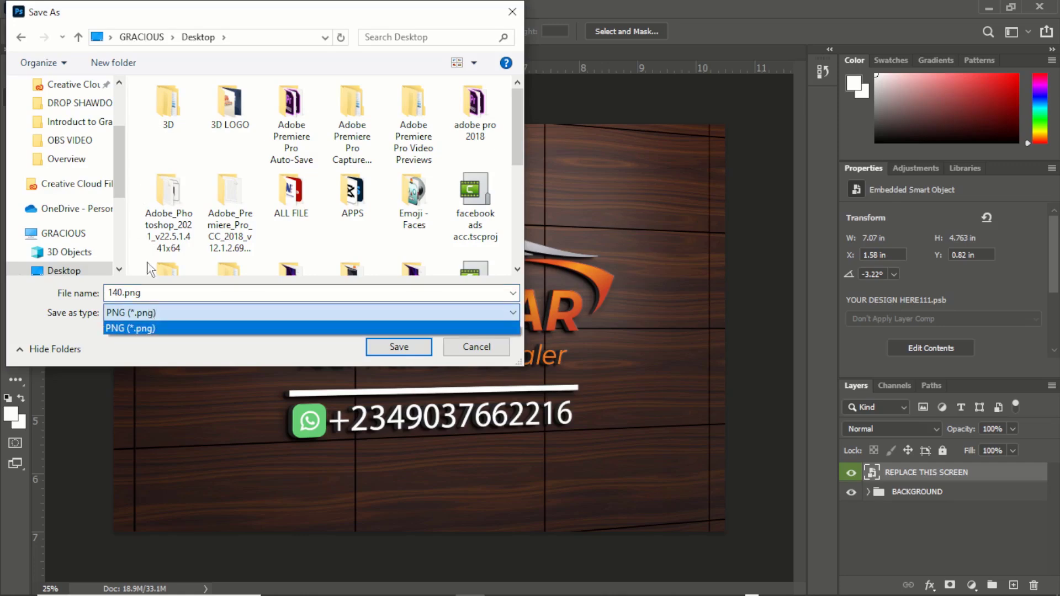
left_click(162, 290)
left_click(162, 291)
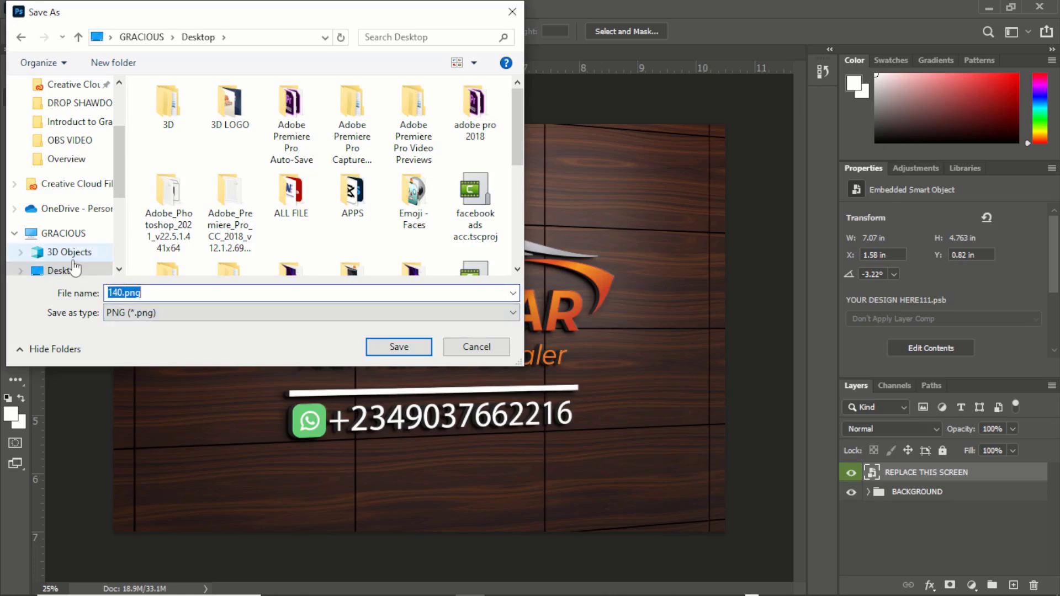
type("car dealer")
left_click(381, 348)
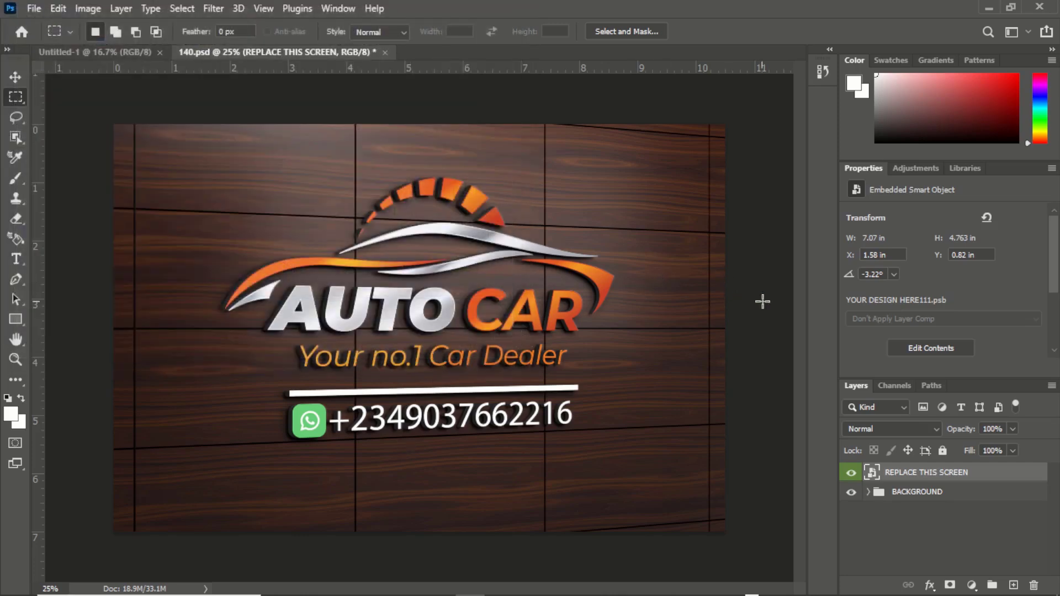
Step: Minimize Photoshop and select the car dealer.png file on the Desktop
left_click(988, 10)
left_click(973, 9)
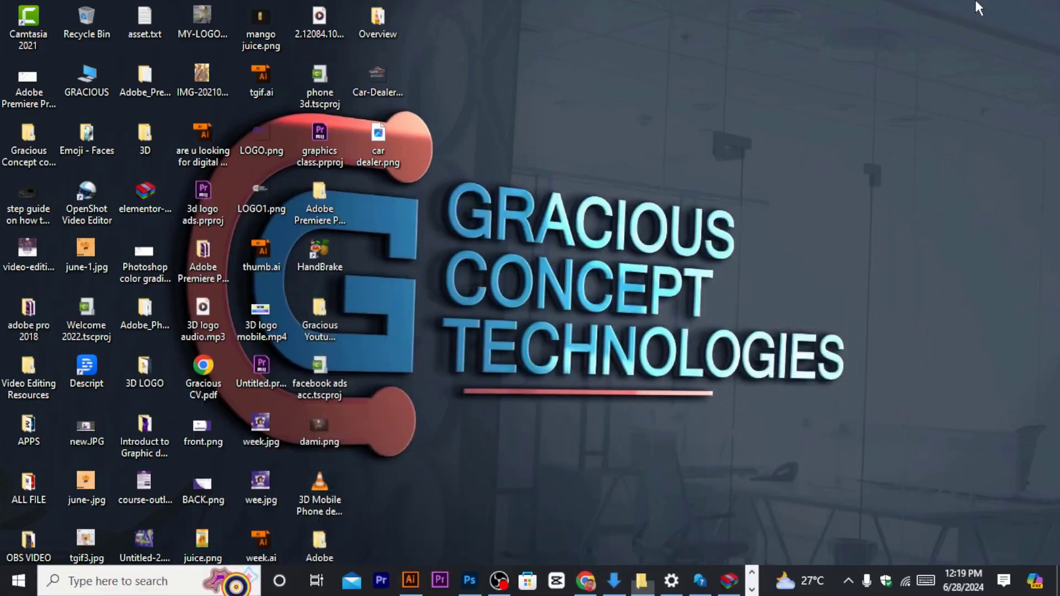
left_click(388, 158)
left_click(392, 158)
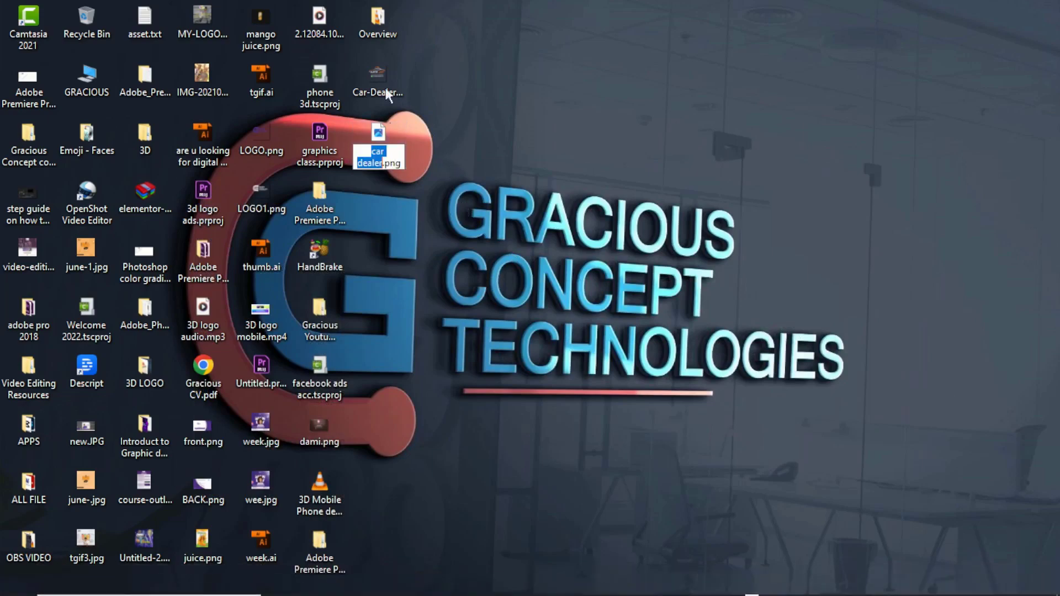